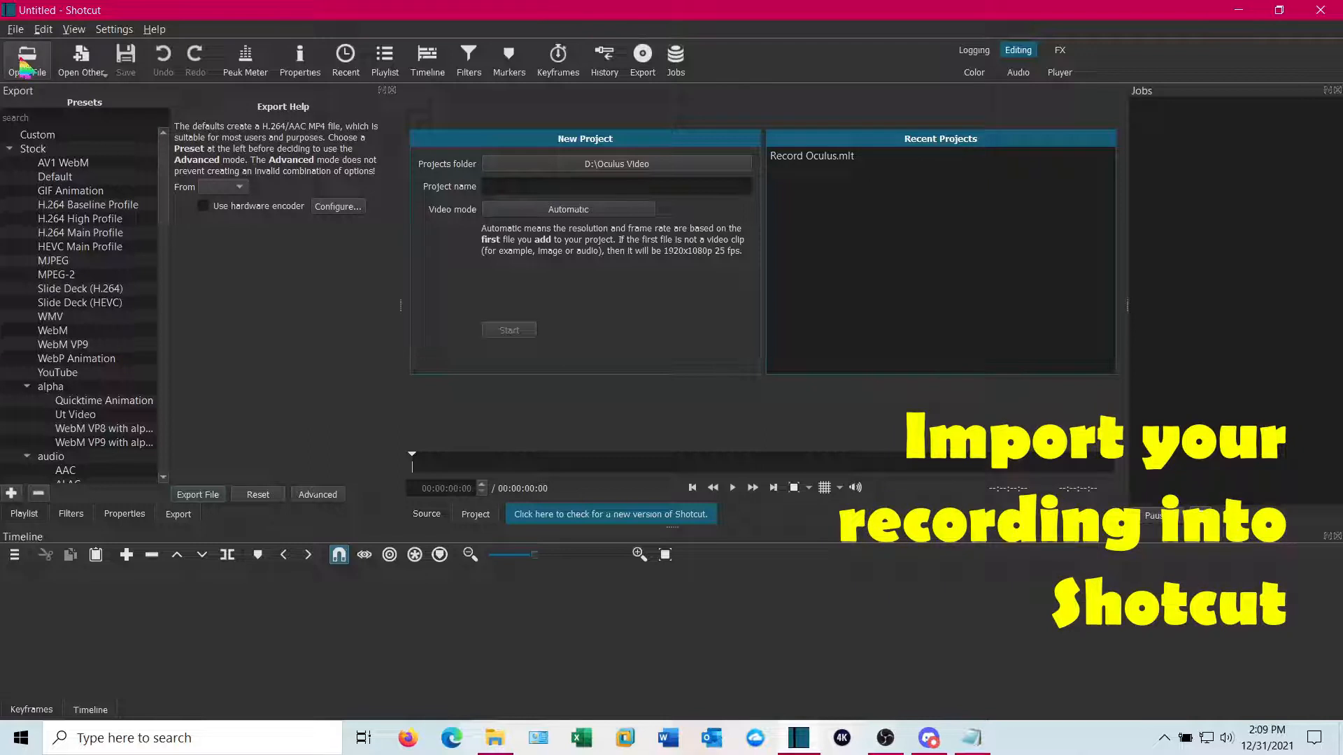
Open the Demeo recording com.resolutiongames.demeo-20211231-071207.mp4 and play it in the preview
click(26, 61)
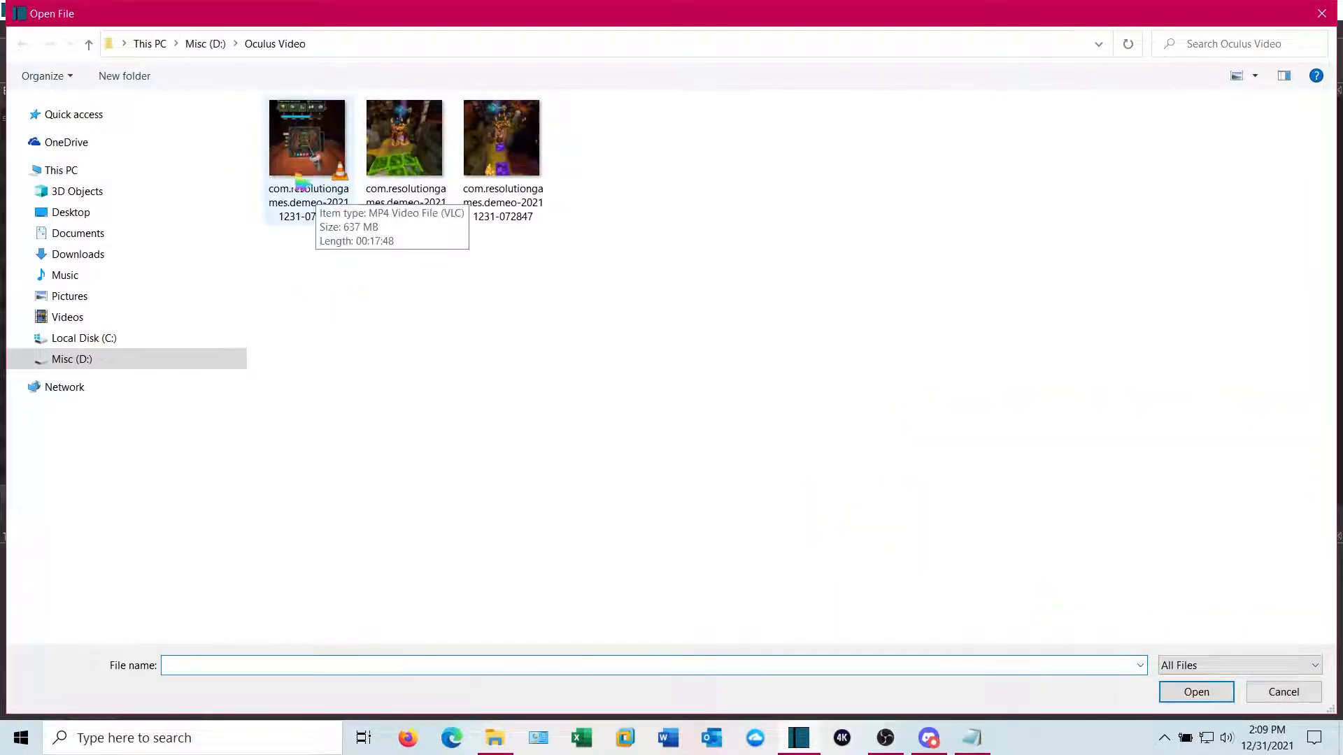
double_click(311, 145)
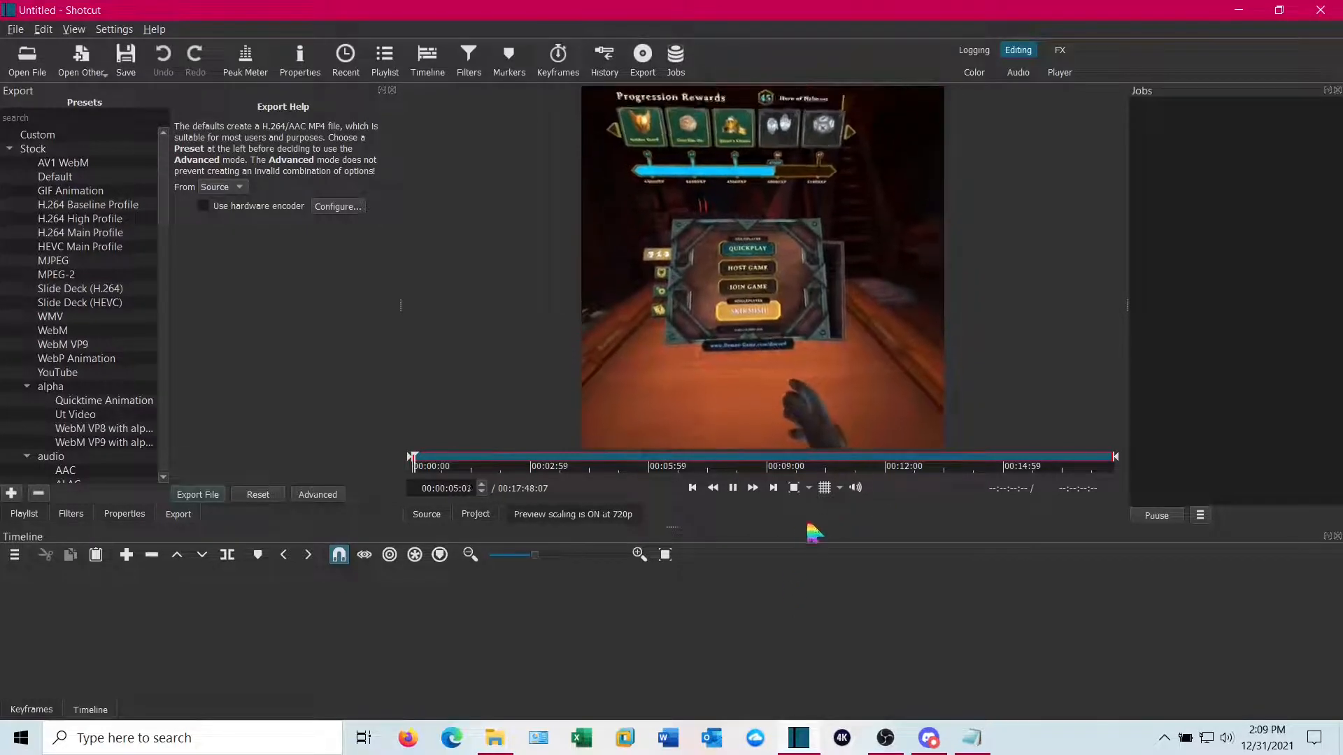
click(733, 488)
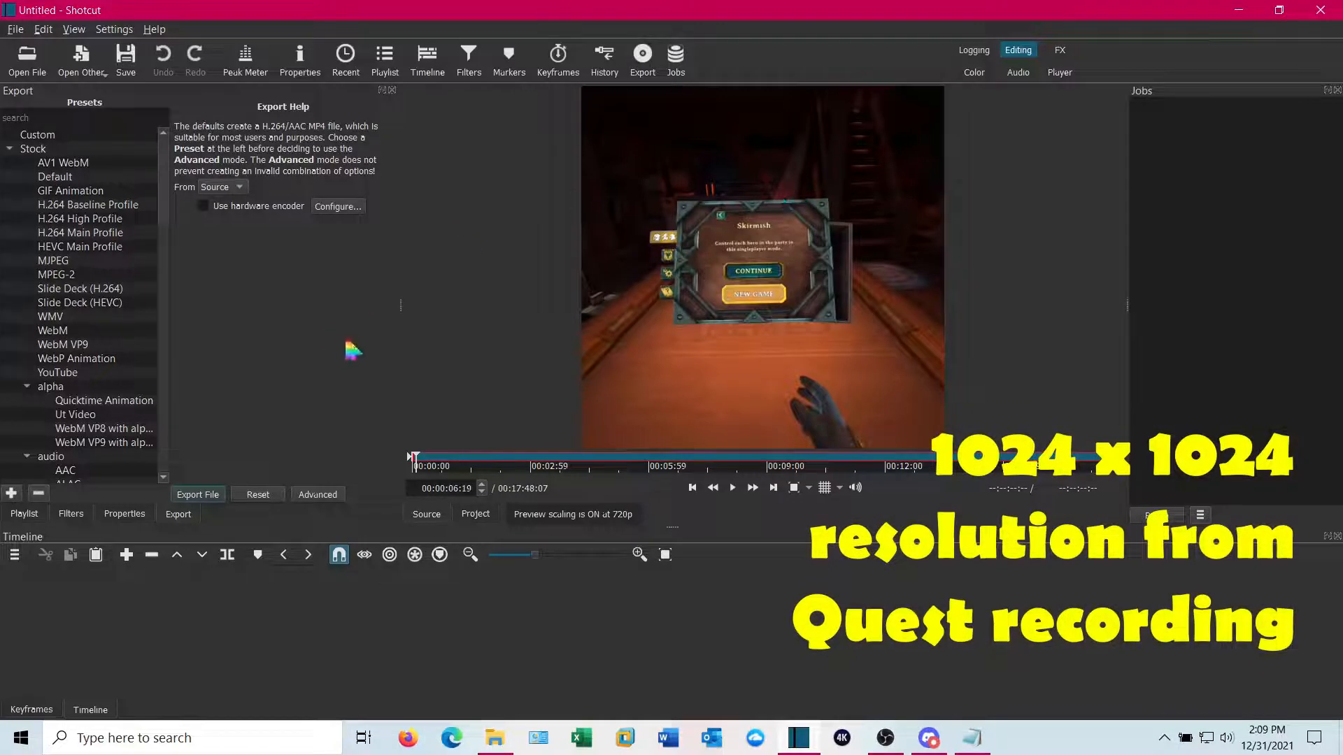
Add the clip to the timeline's video track and zoom the timeline to fit it
click(131, 517)
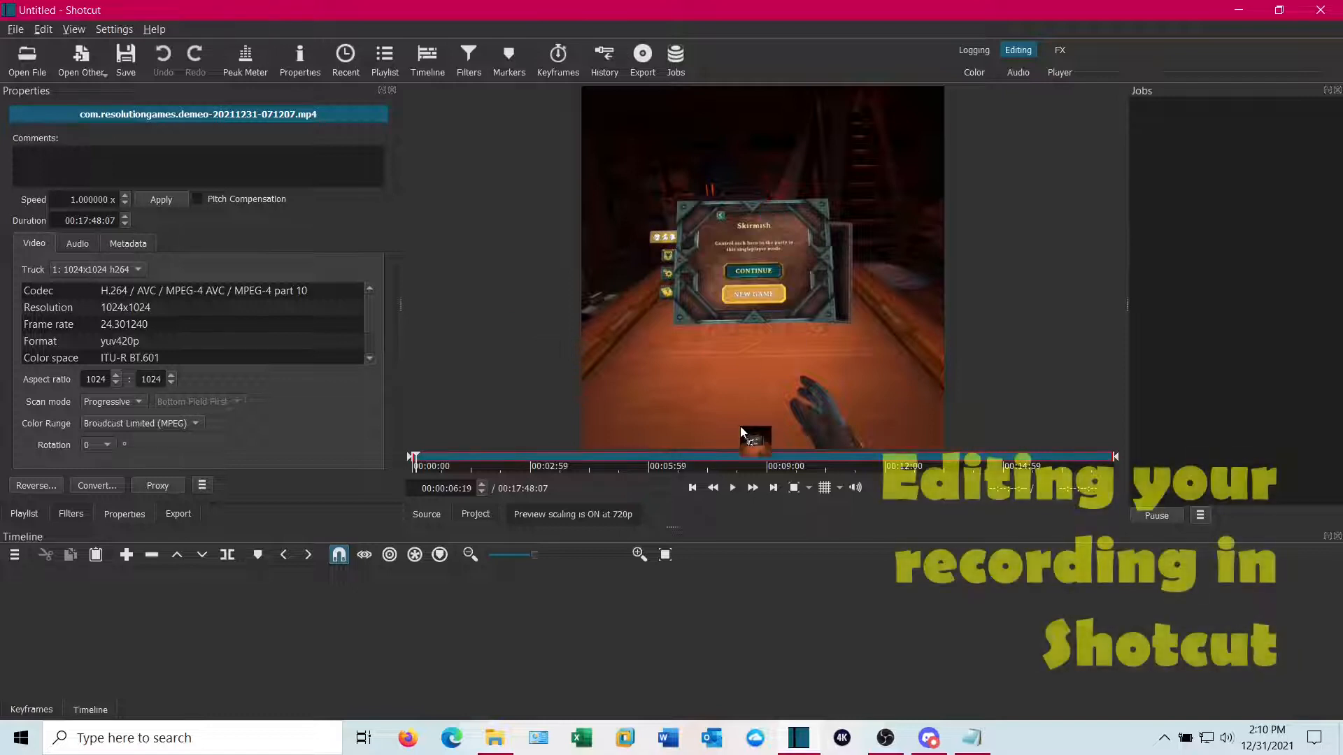
drag(740, 426, 200, 596)
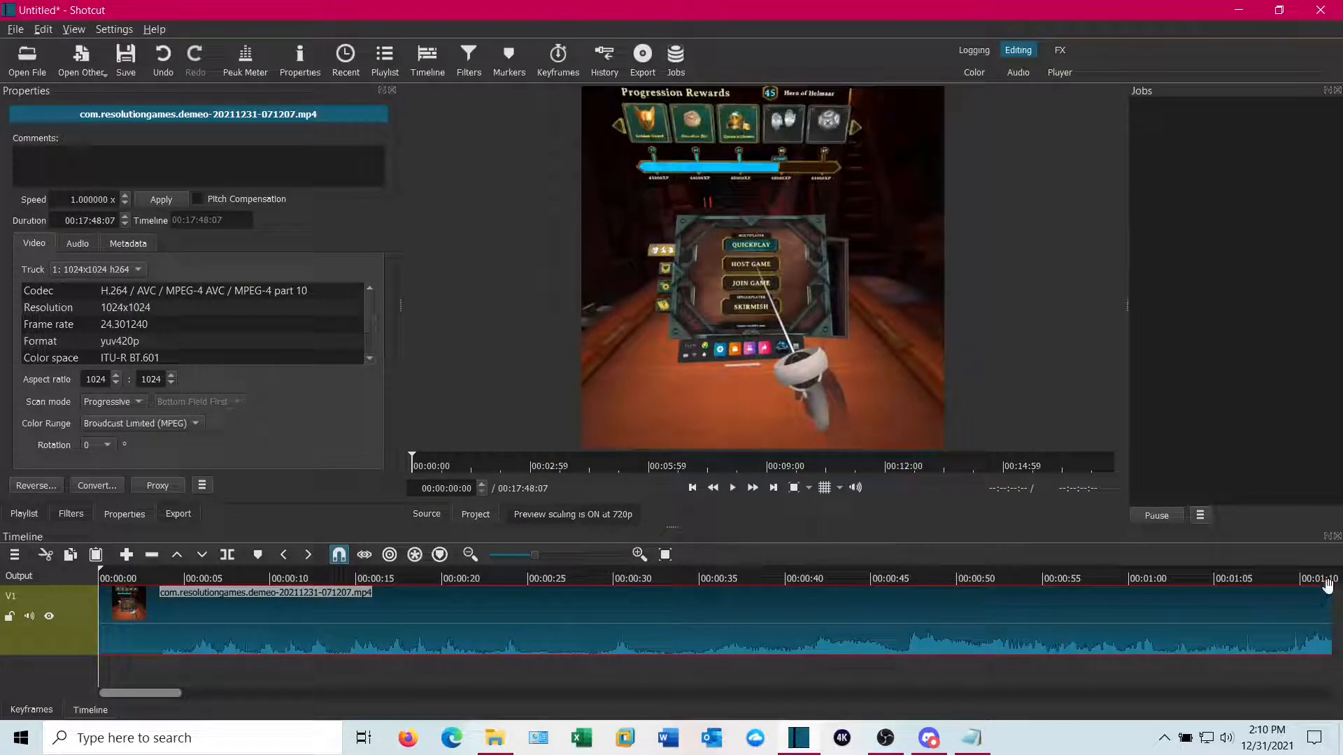
click(665, 554)
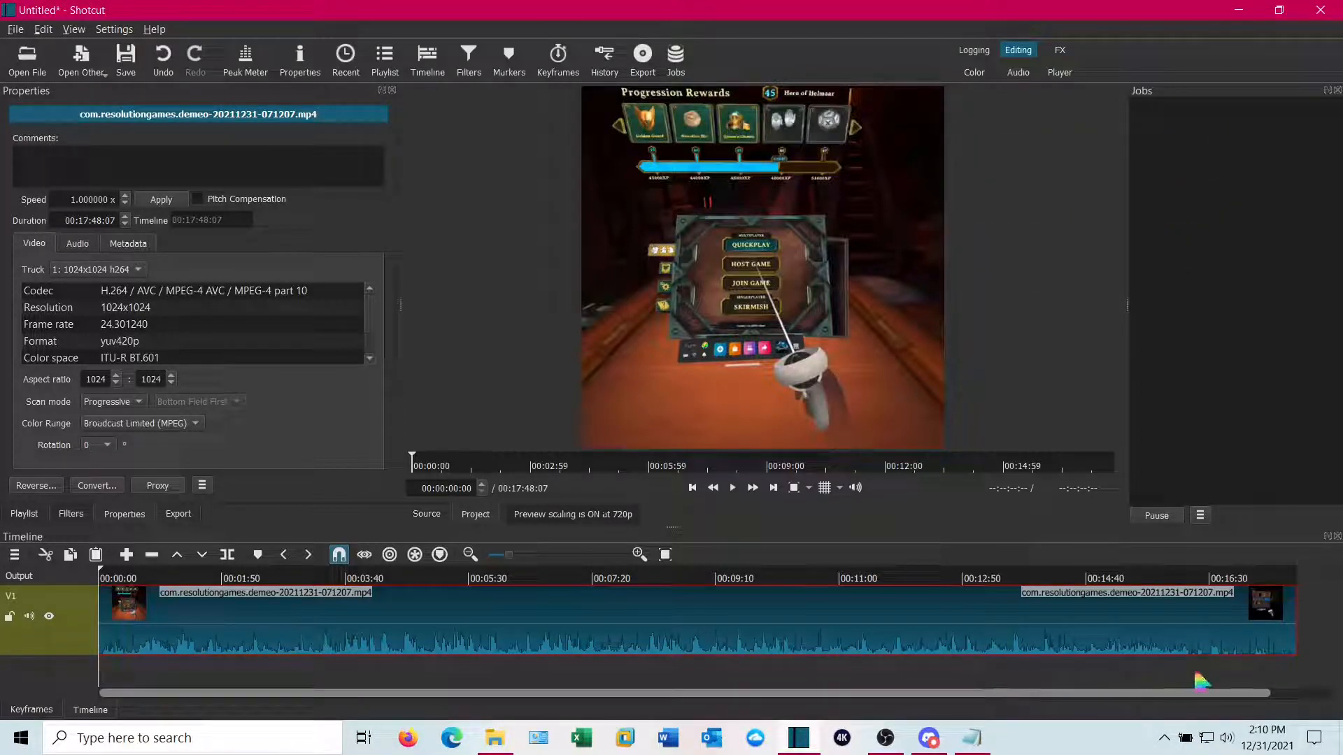
Split the clip at about 00:15:07 and delete the trailing segment
click(1157, 677)
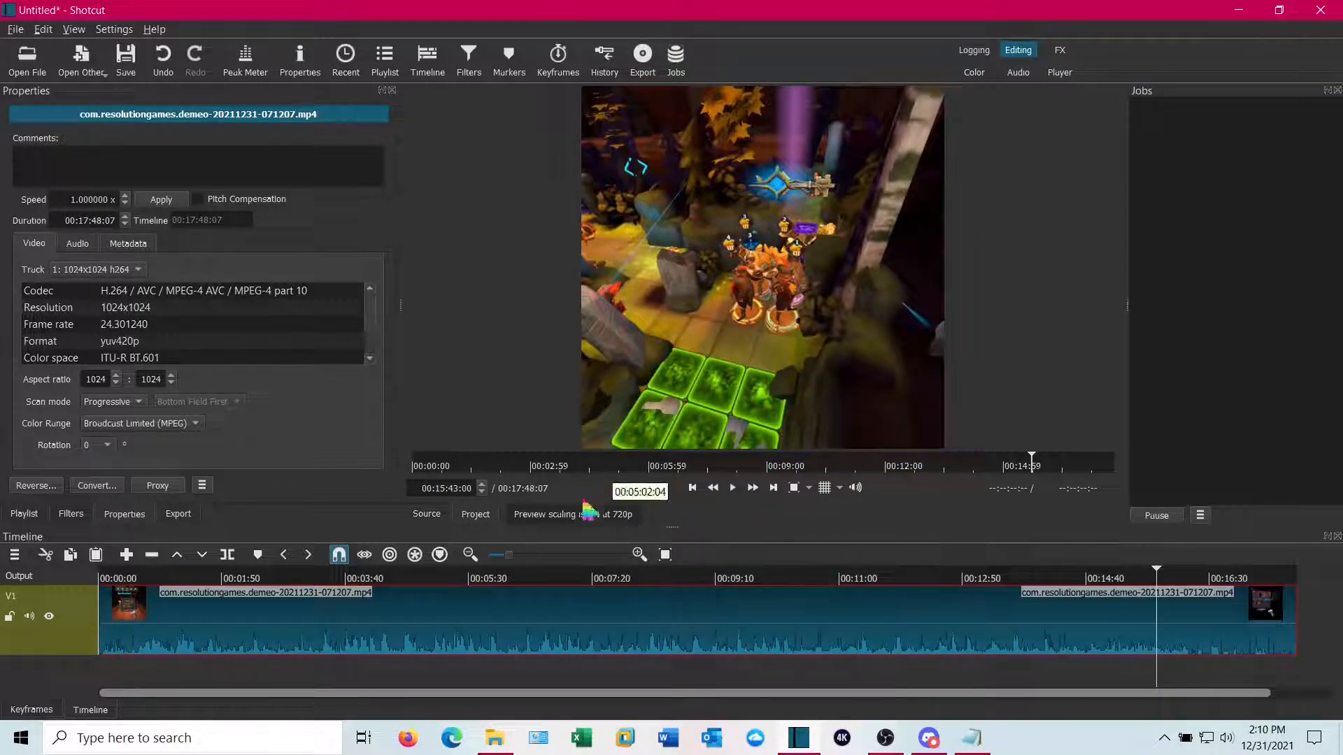
click(1117, 633)
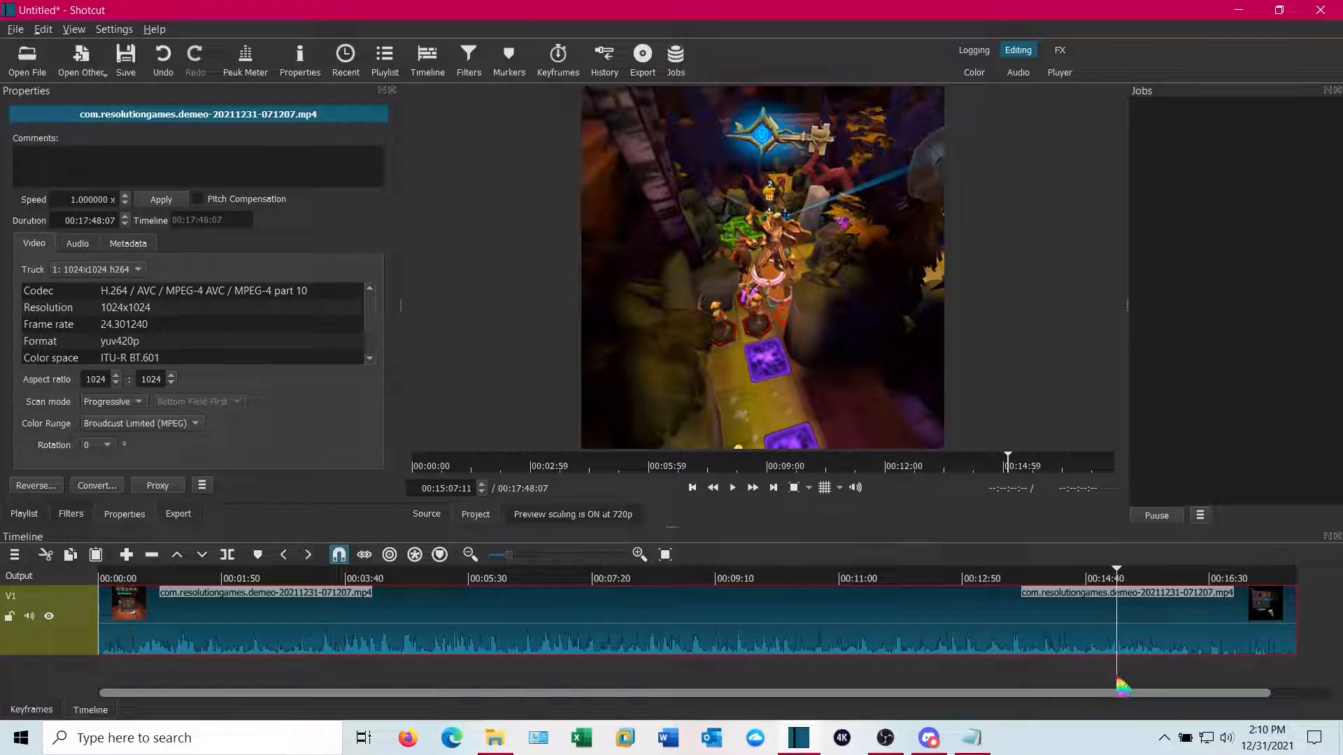
click(234, 560)
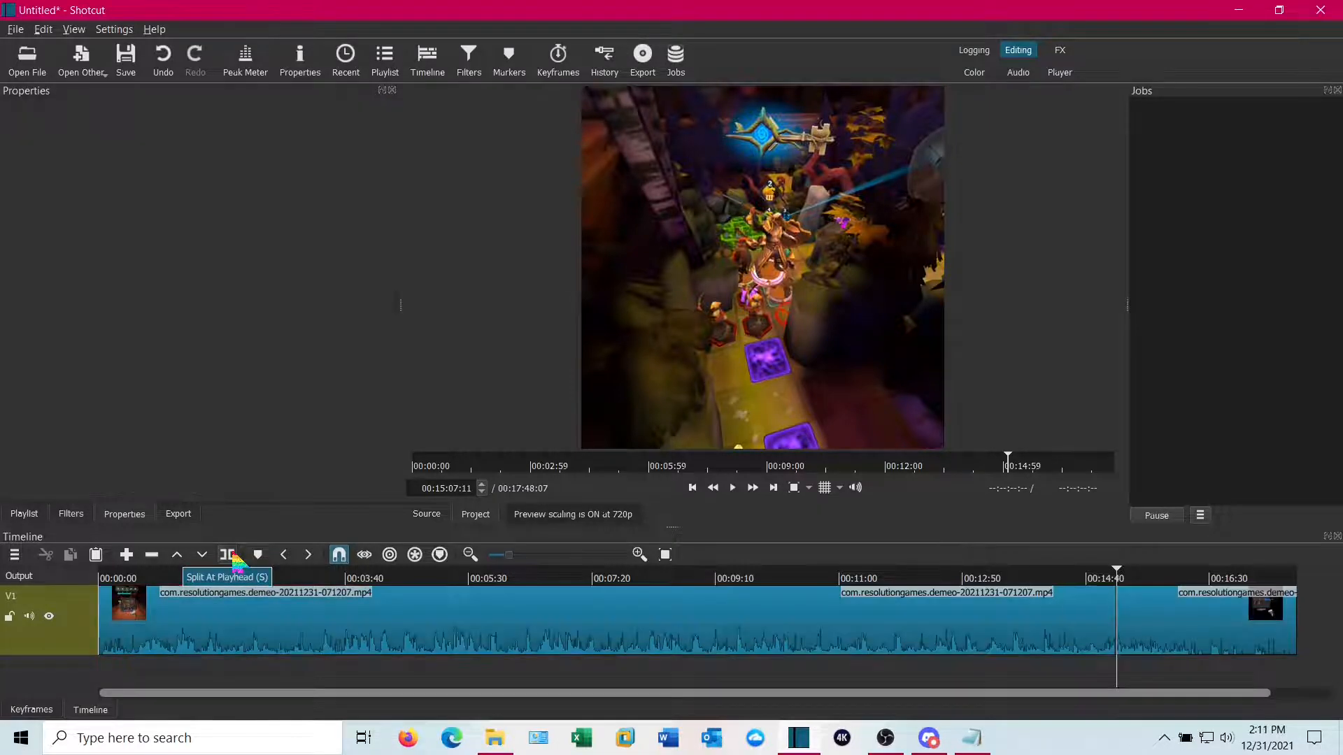
drag(1173, 616, 1209, 623)
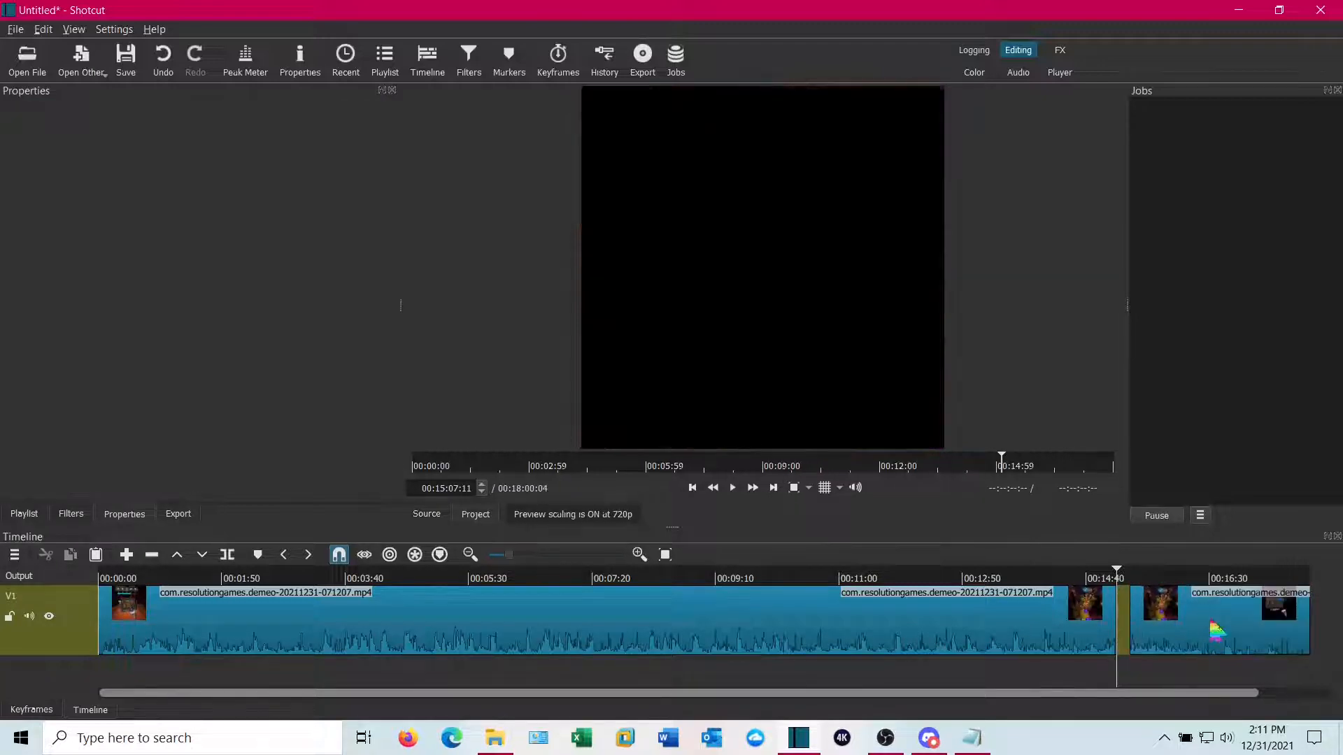
click(1215, 629)
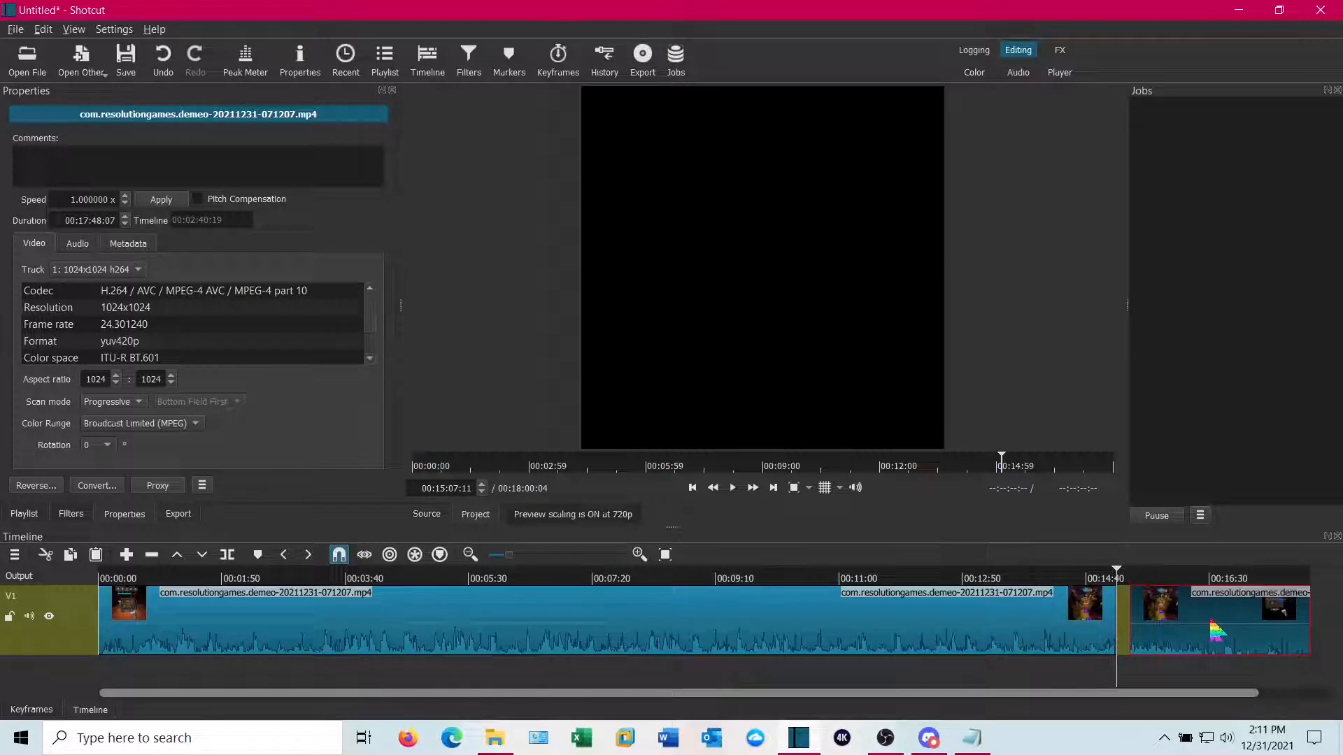
key(Delete)
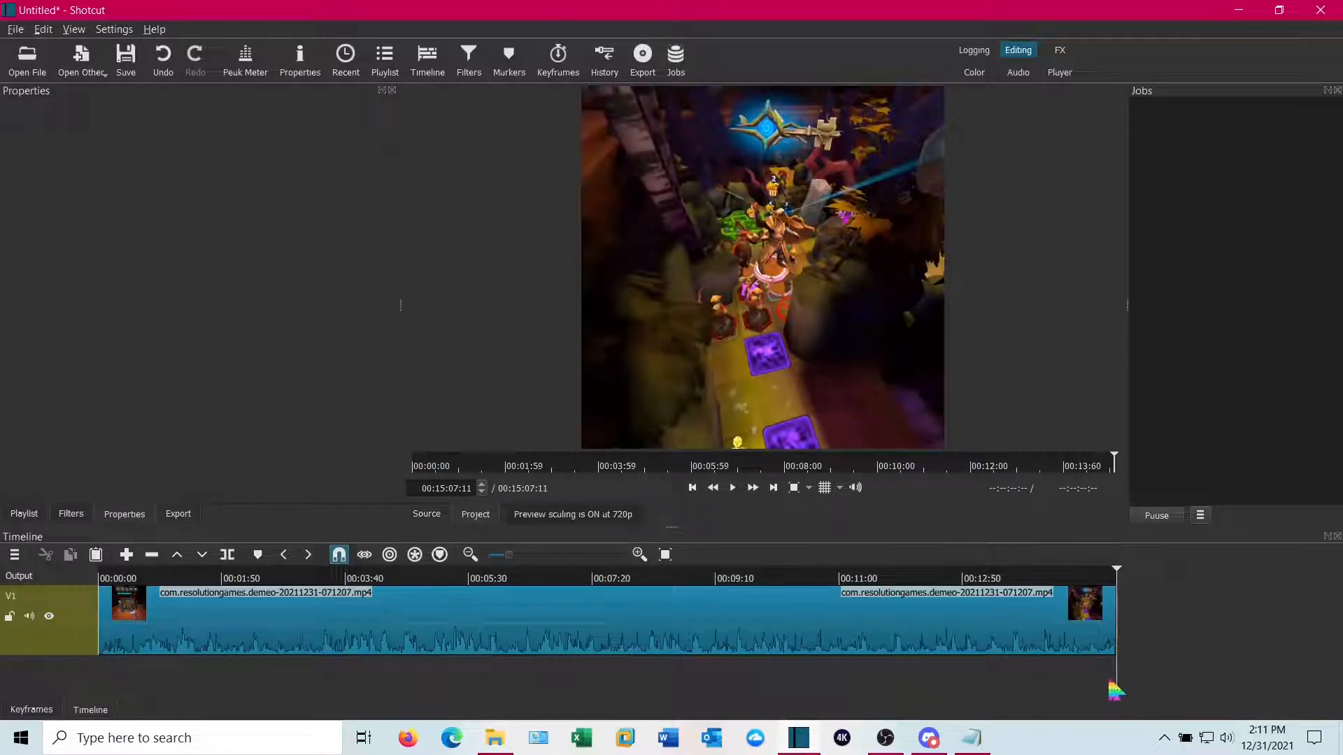
Split the clip at about 00:14:00 and nudge the last segment slightly right
drag(1117, 679, 1042, 677)
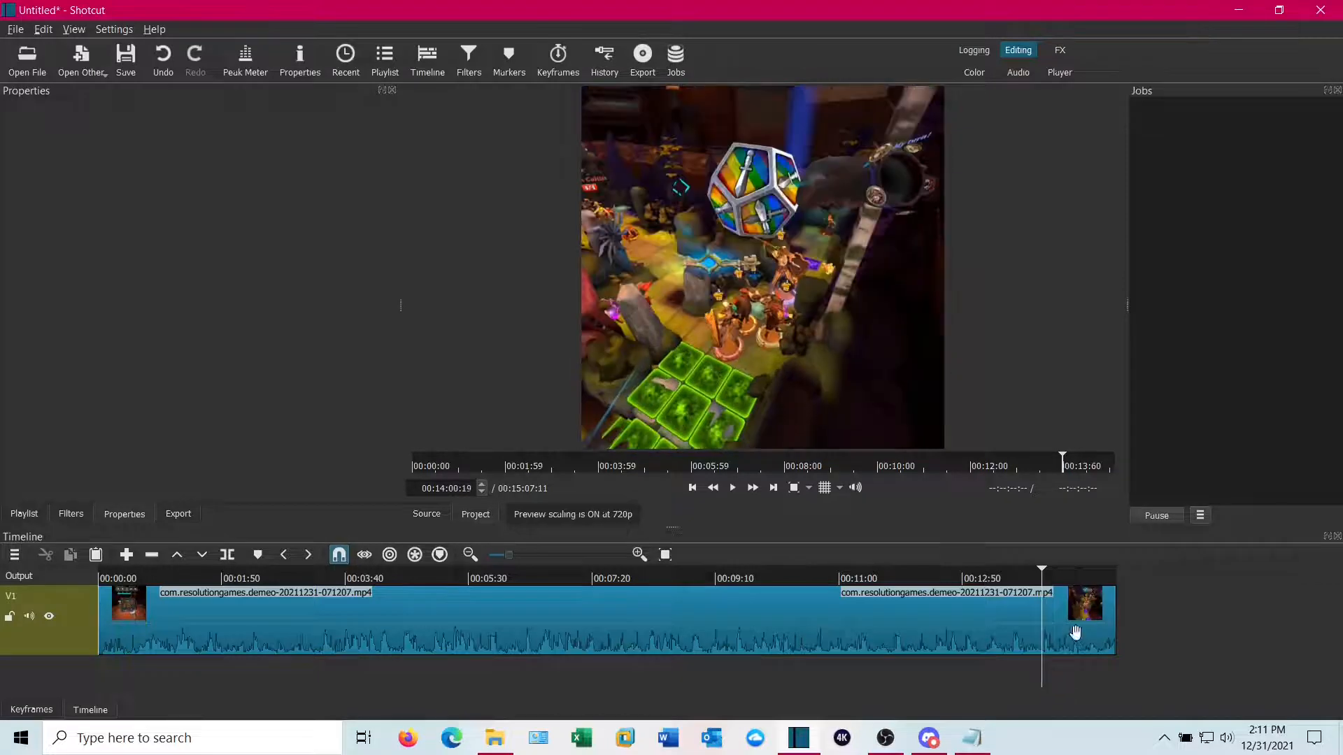
click(1077, 638)
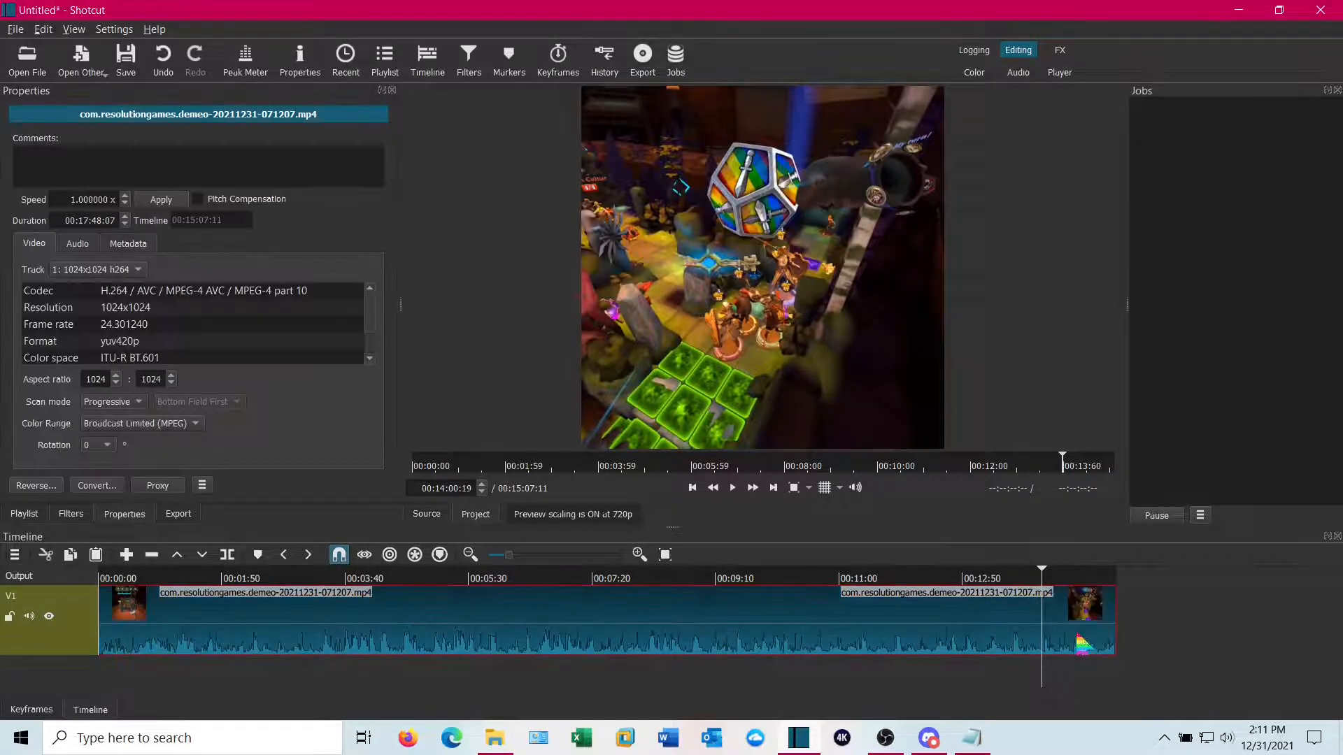
click(227, 554)
drag(1098, 628, 1129, 631)
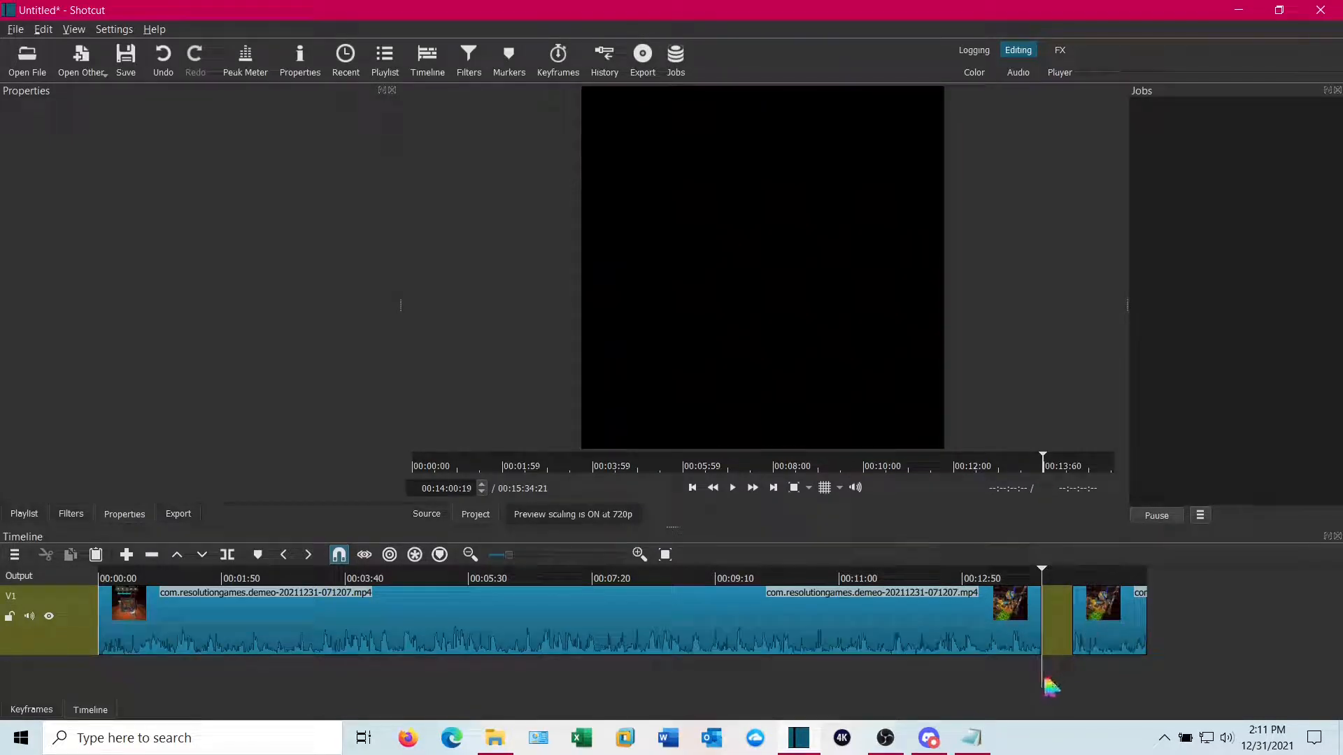
Split the clip at about 00:03:20 and delete the segment between 00:03:20 and 00:14:00
drag(1042, 677, 323, 698)
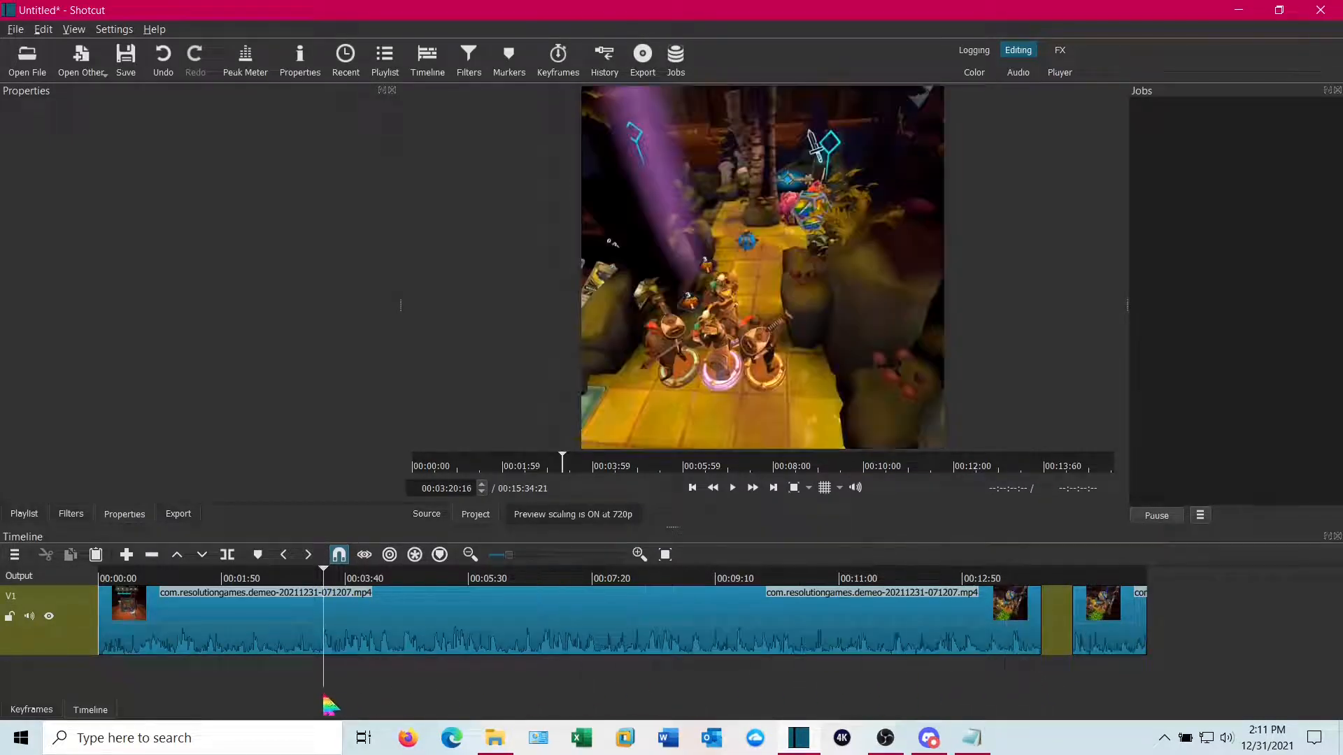
click(372, 635)
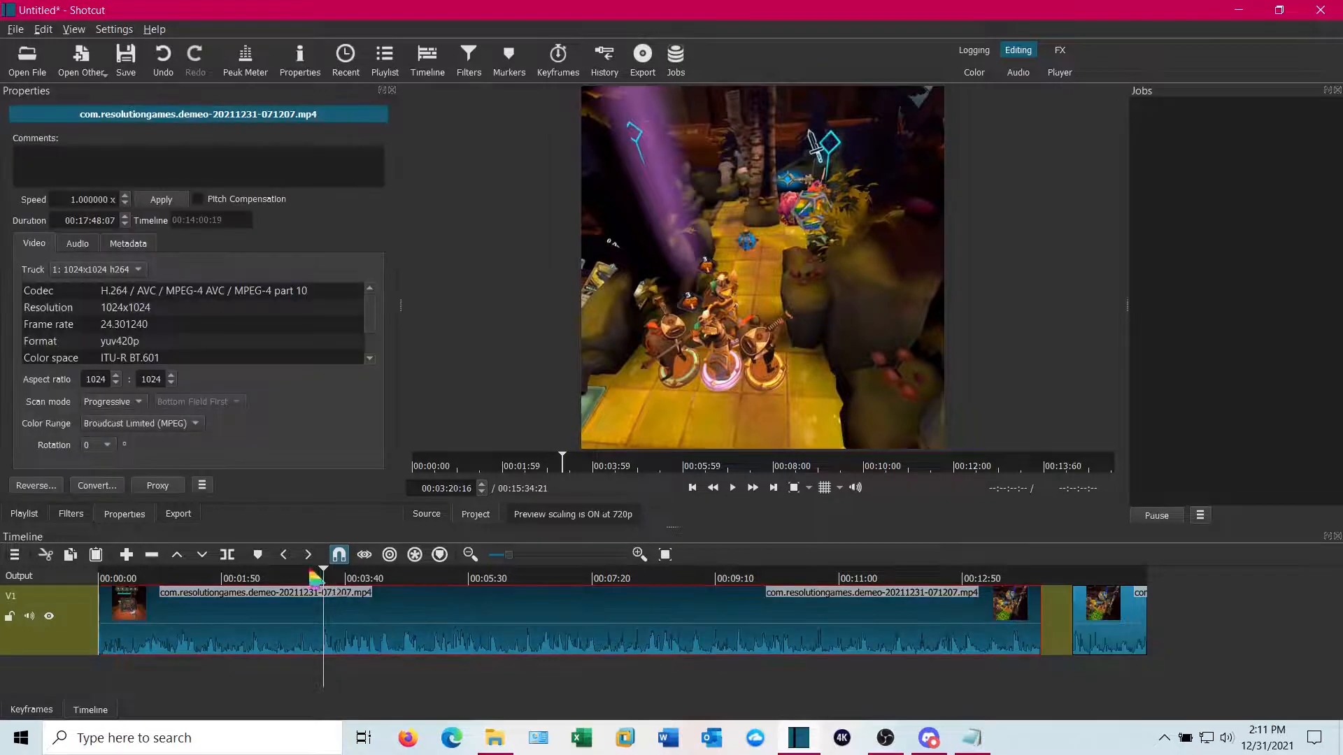
click(227, 554)
click(424, 622)
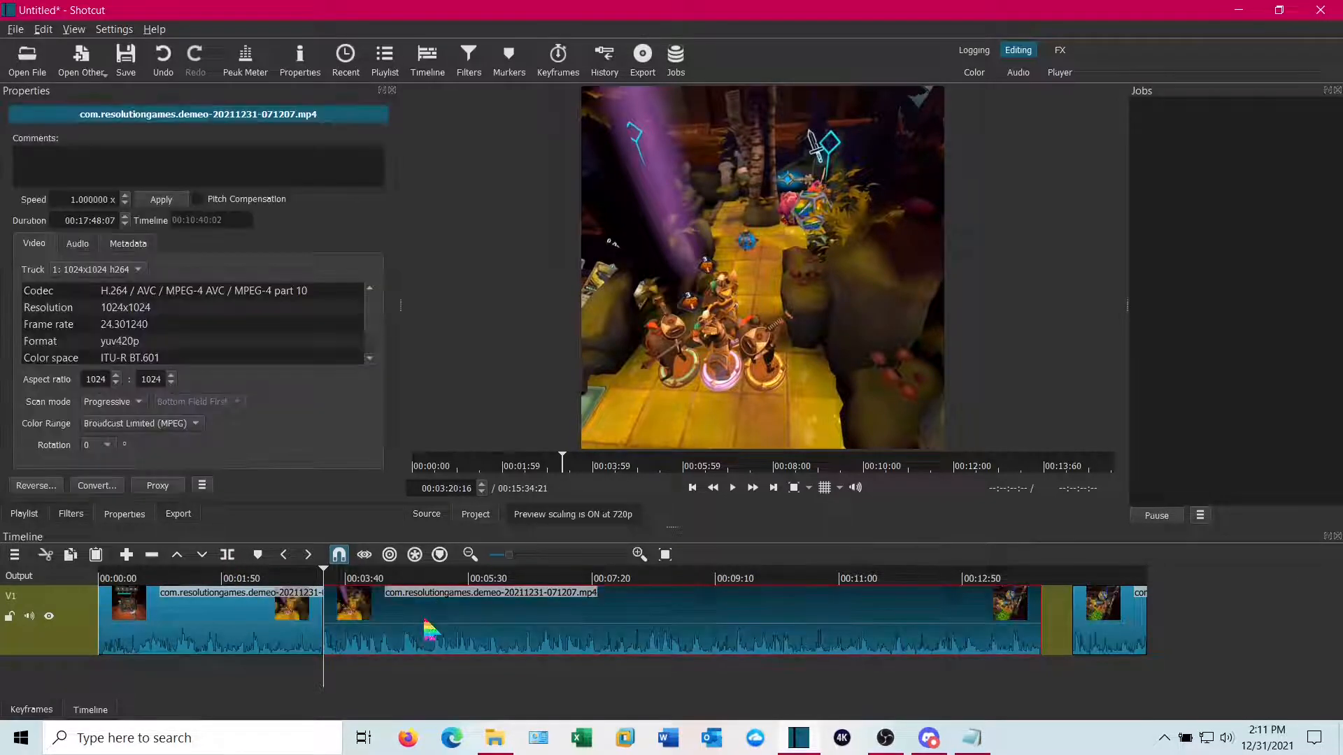
key(Delete)
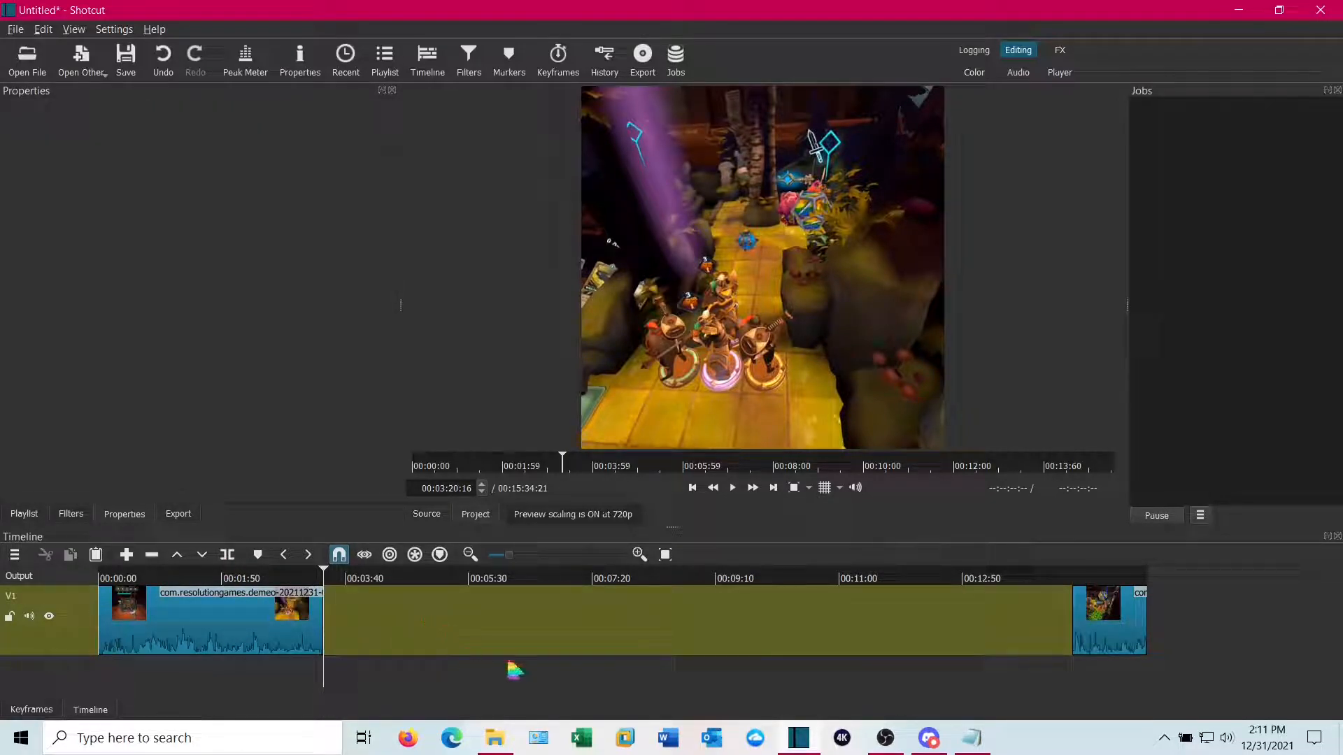
Slide the end segment left toward the first clip and fit the timeline to the clips
drag(1128, 634, 413, 636)
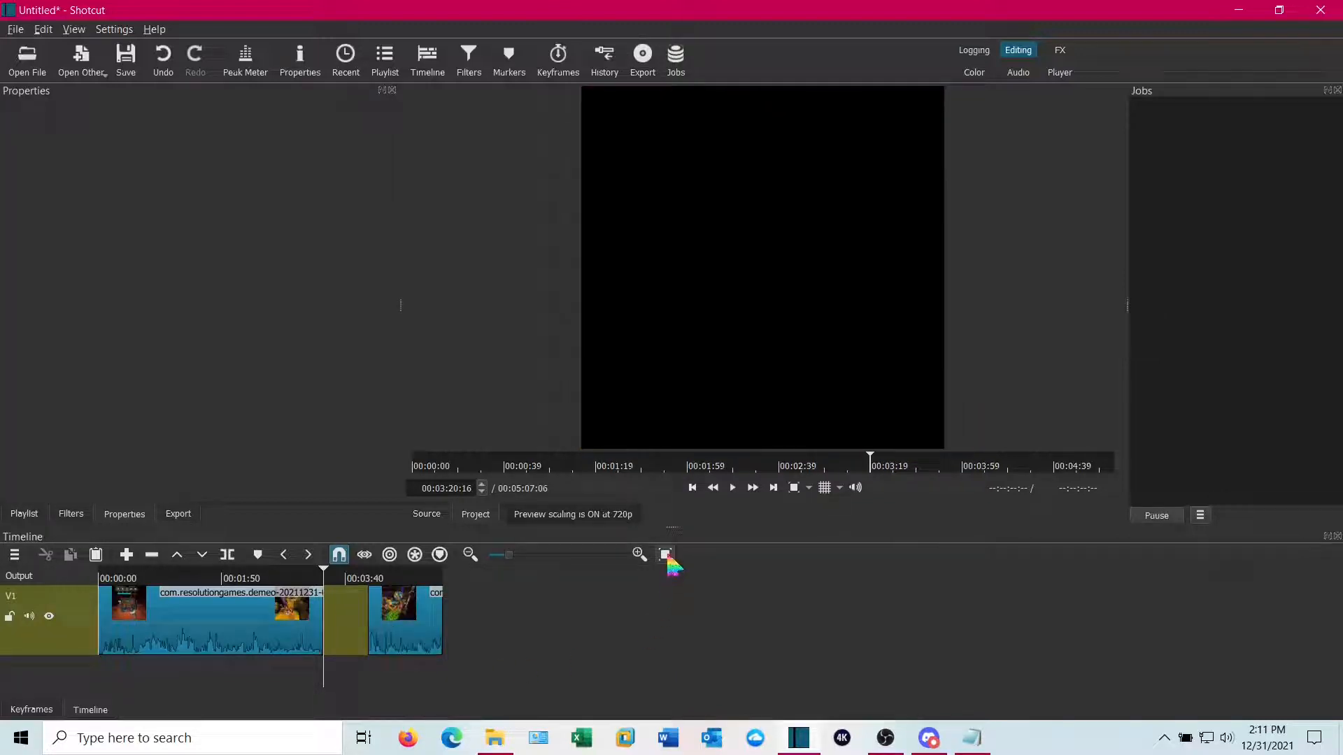
click(666, 556)
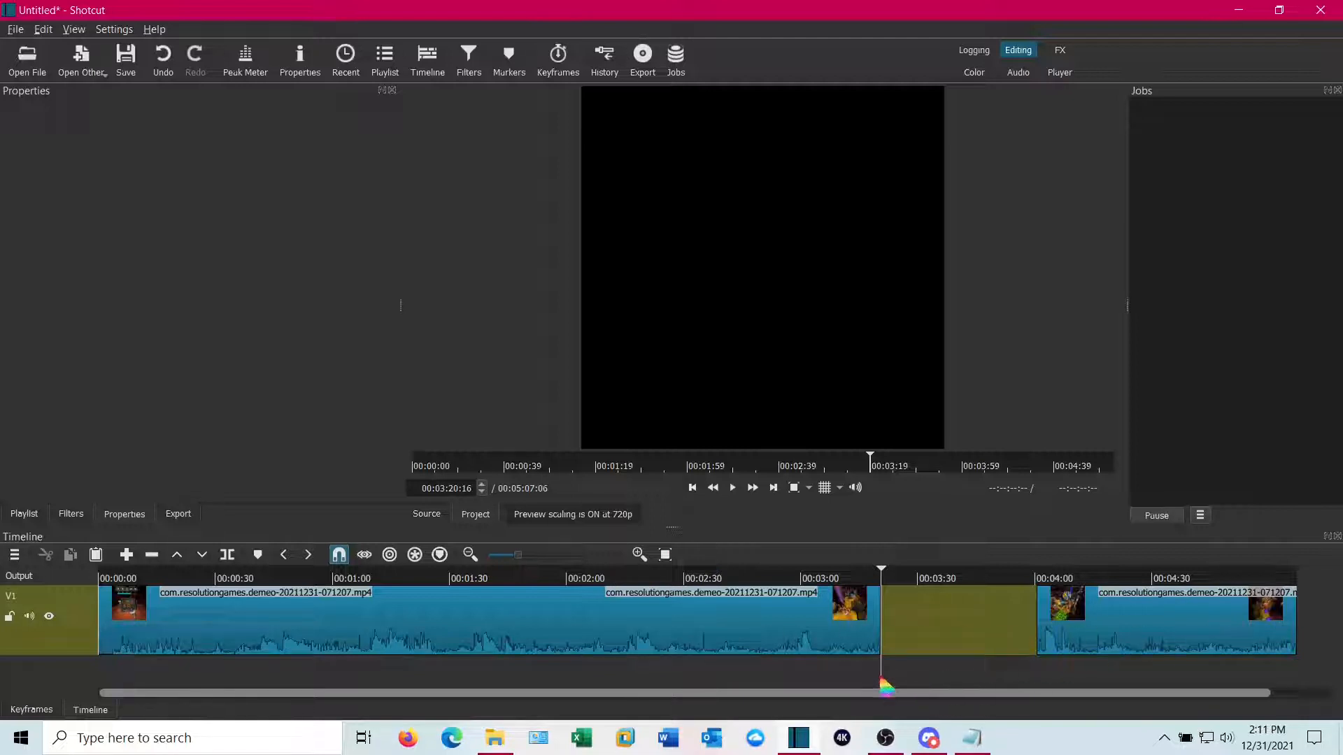
Split the clip at about 00:00:36, delete the opening segment, and slide the remainder to the timeline start
drag(885, 682, 239, 652)
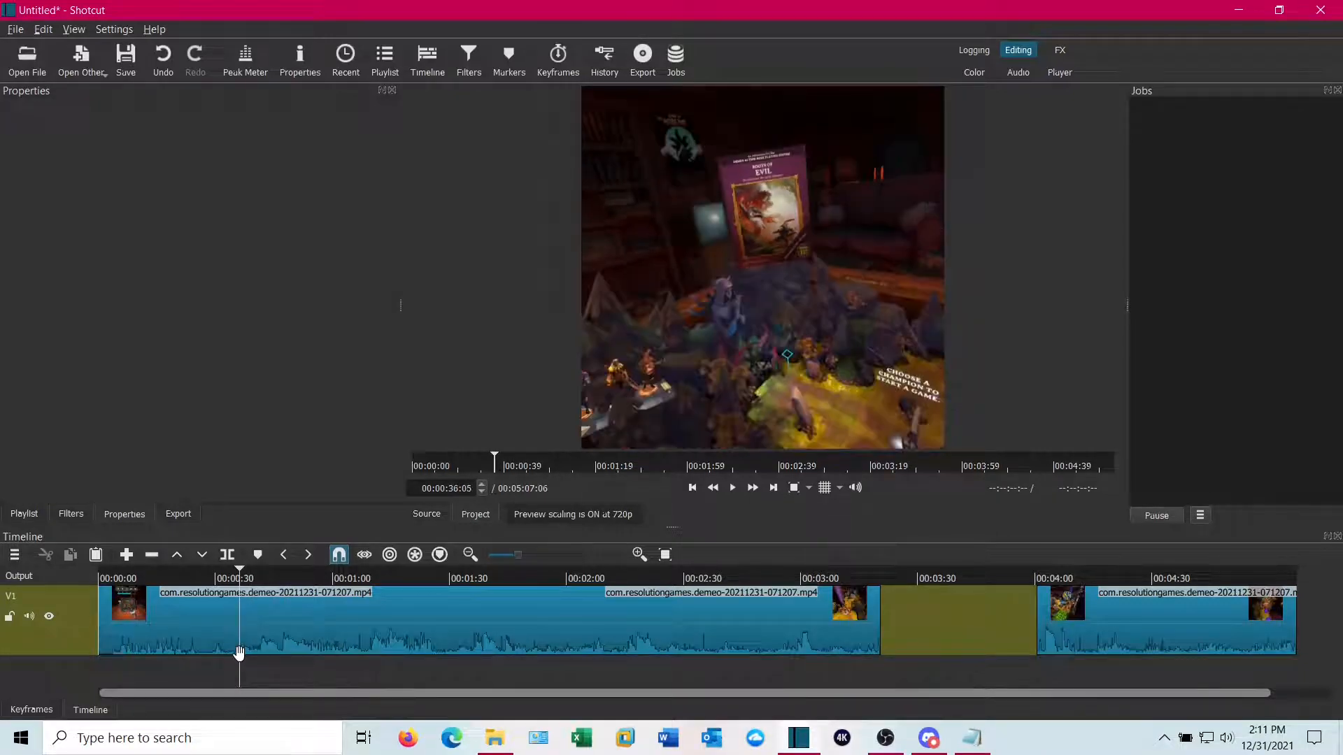
click(213, 635)
click(227, 554)
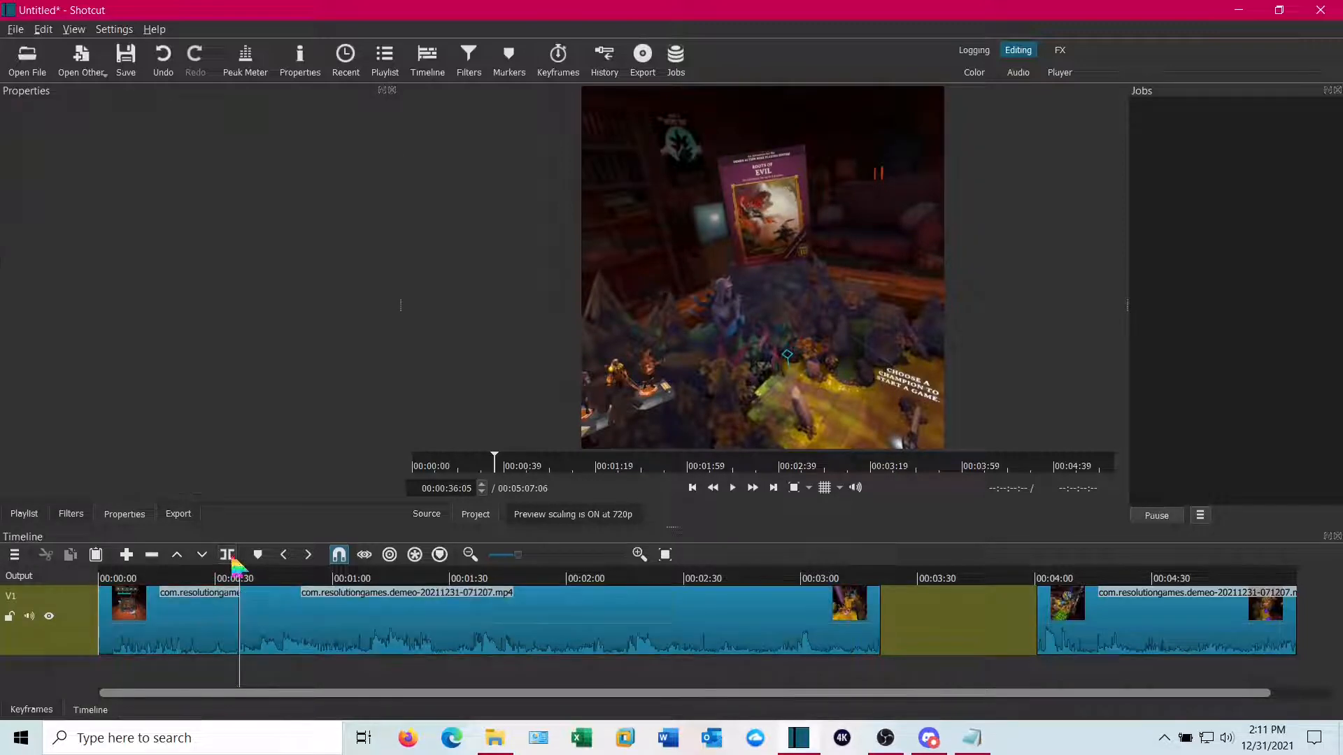
click(210, 619)
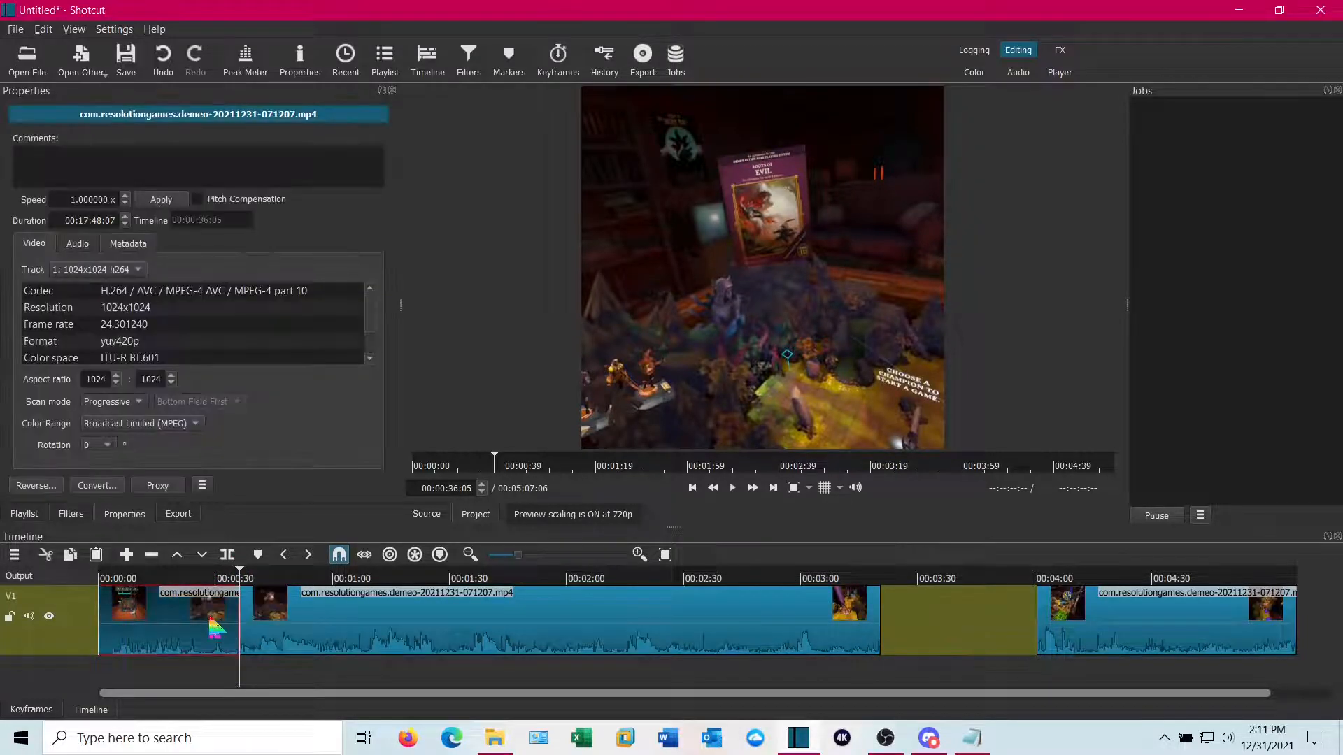
key(Delete)
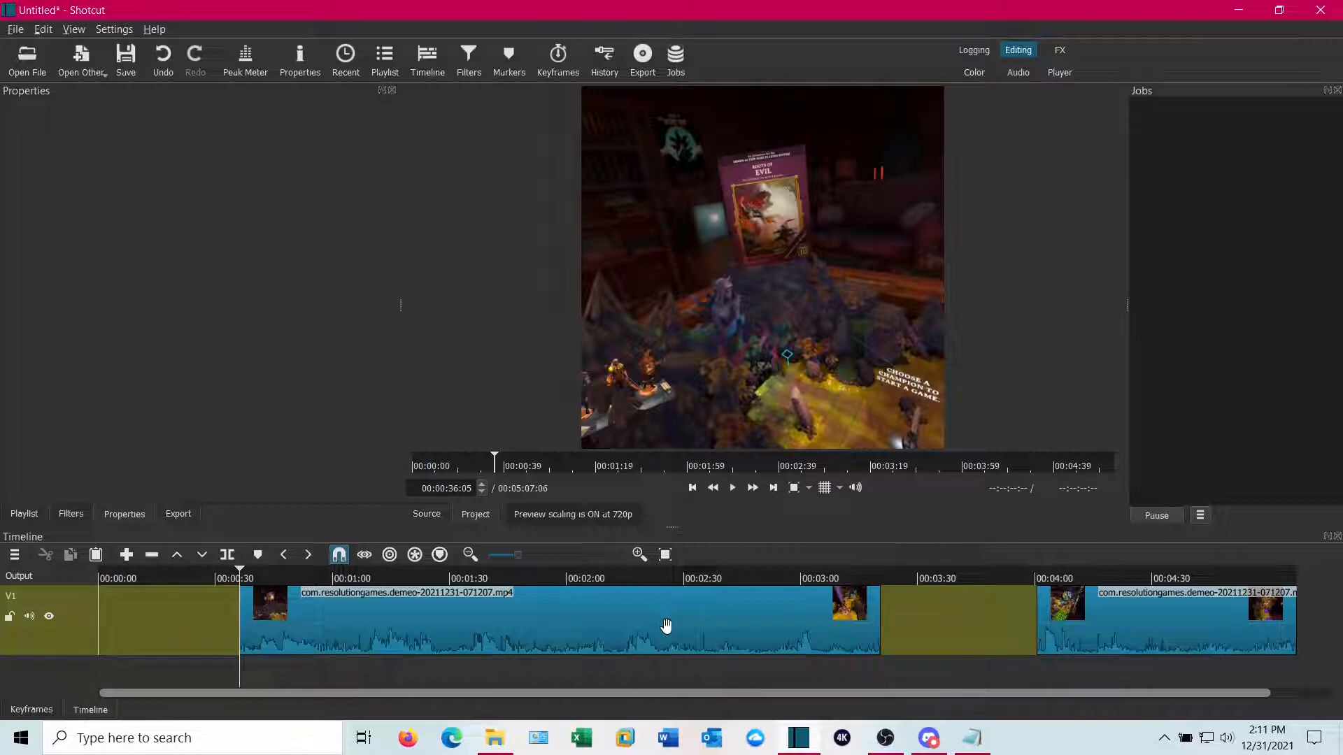
drag(666, 626, 364, 638)
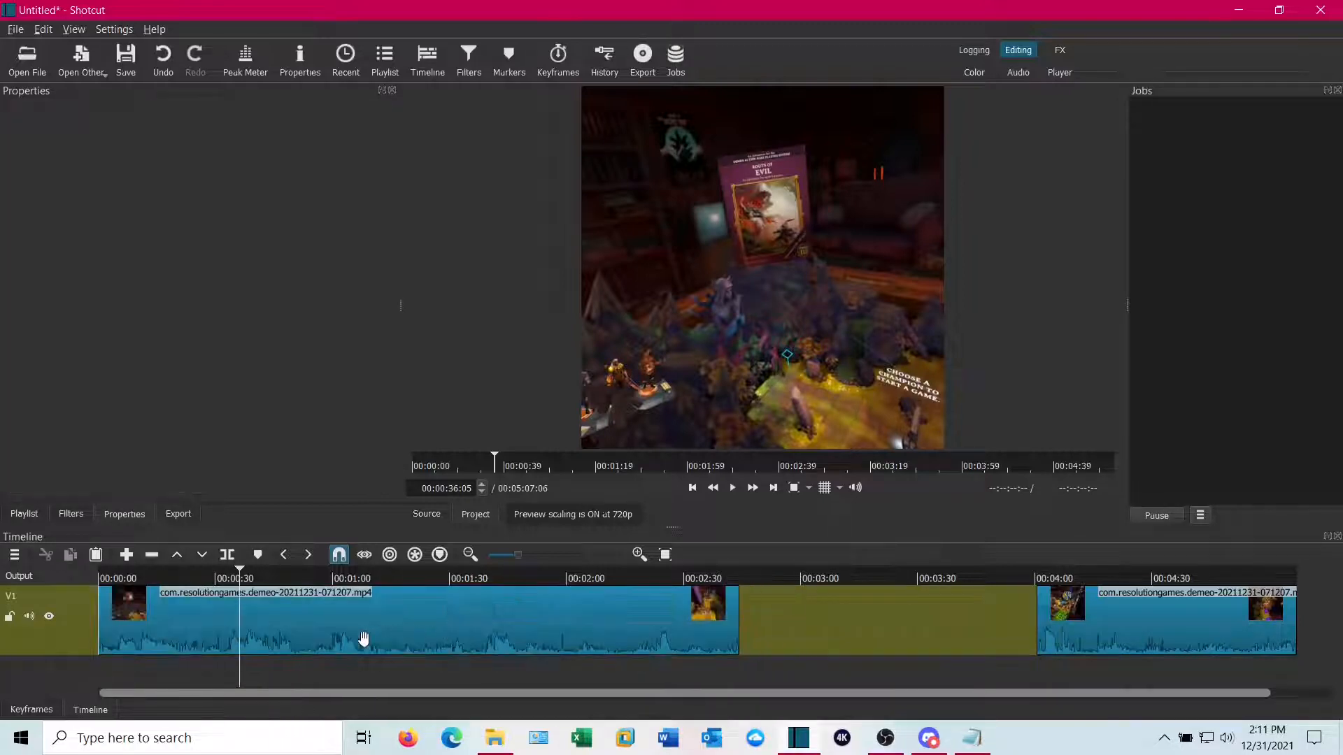
Split the clip at about 00:00:35 and remove the segment following the split
mouse_move(244, 682)
mouse_down()
mouse_move(264, 692)
mouse_move(239, 686)
mouse_up()
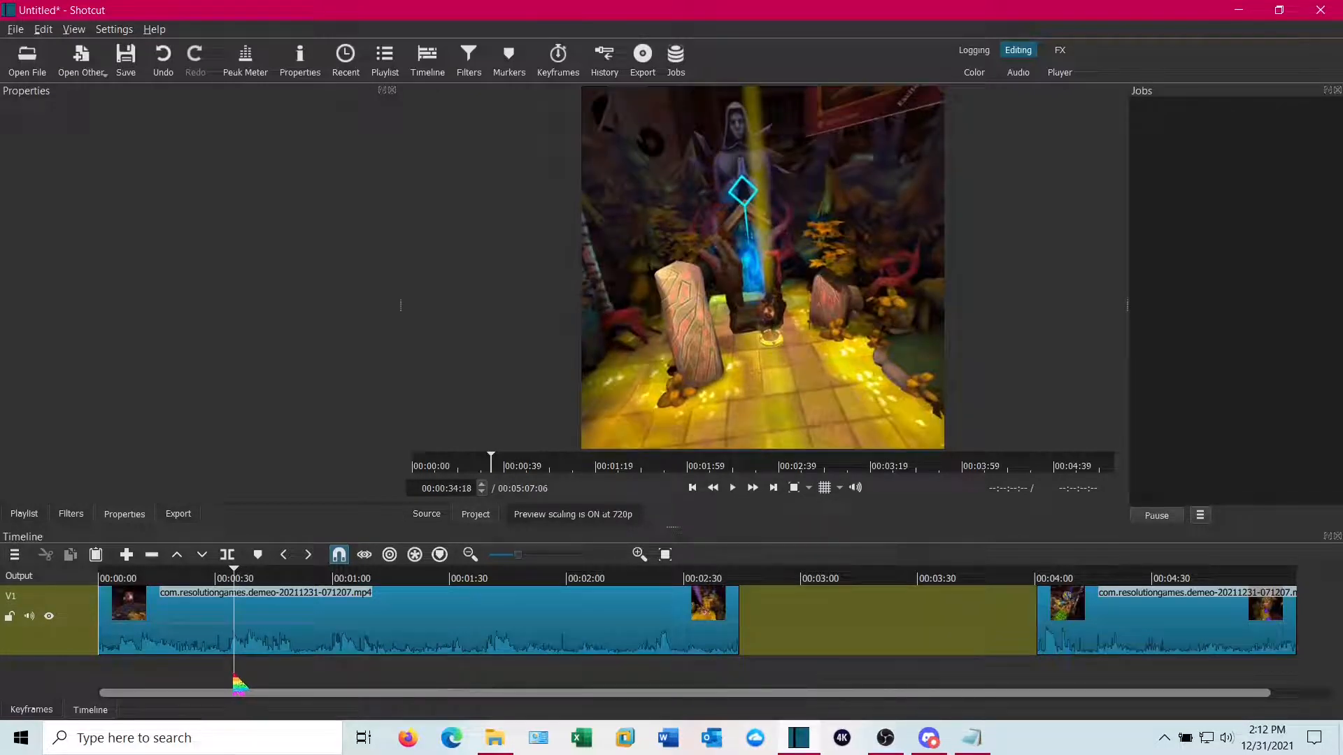
key(Right)
key(Right)
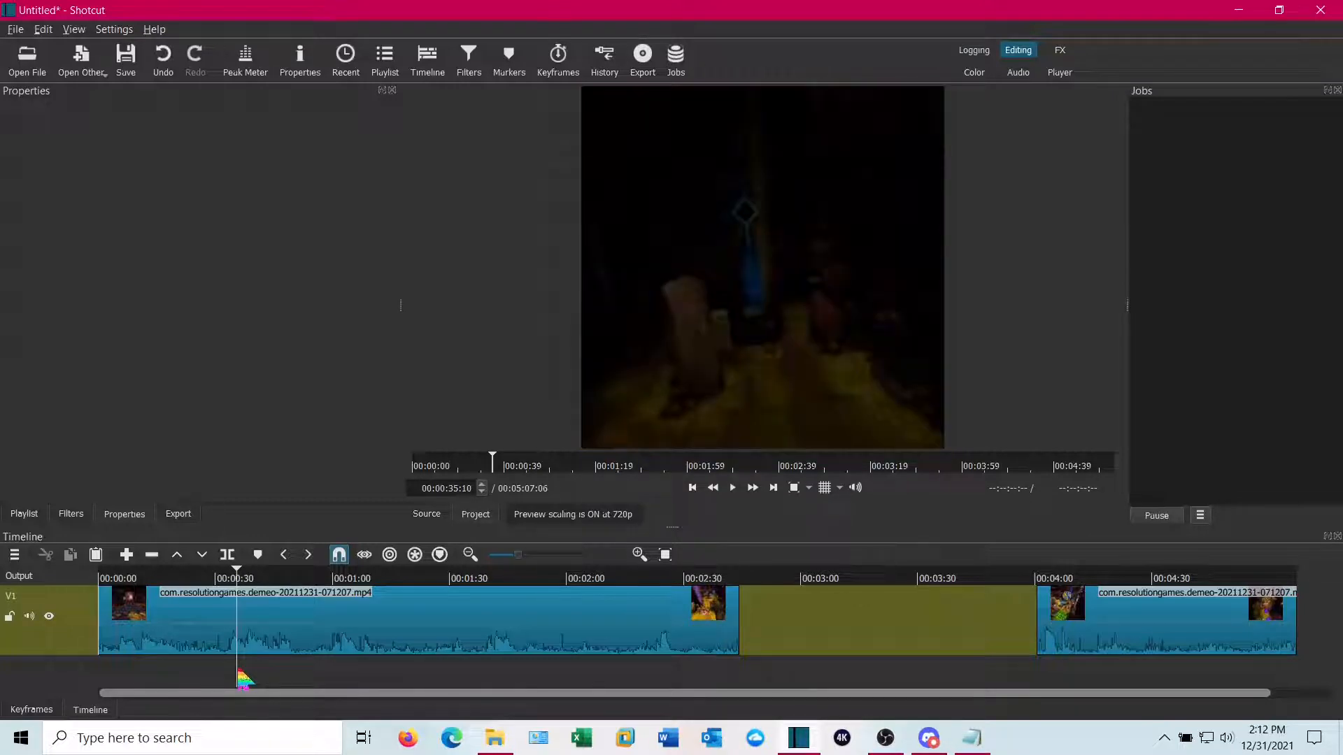
click(228, 555)
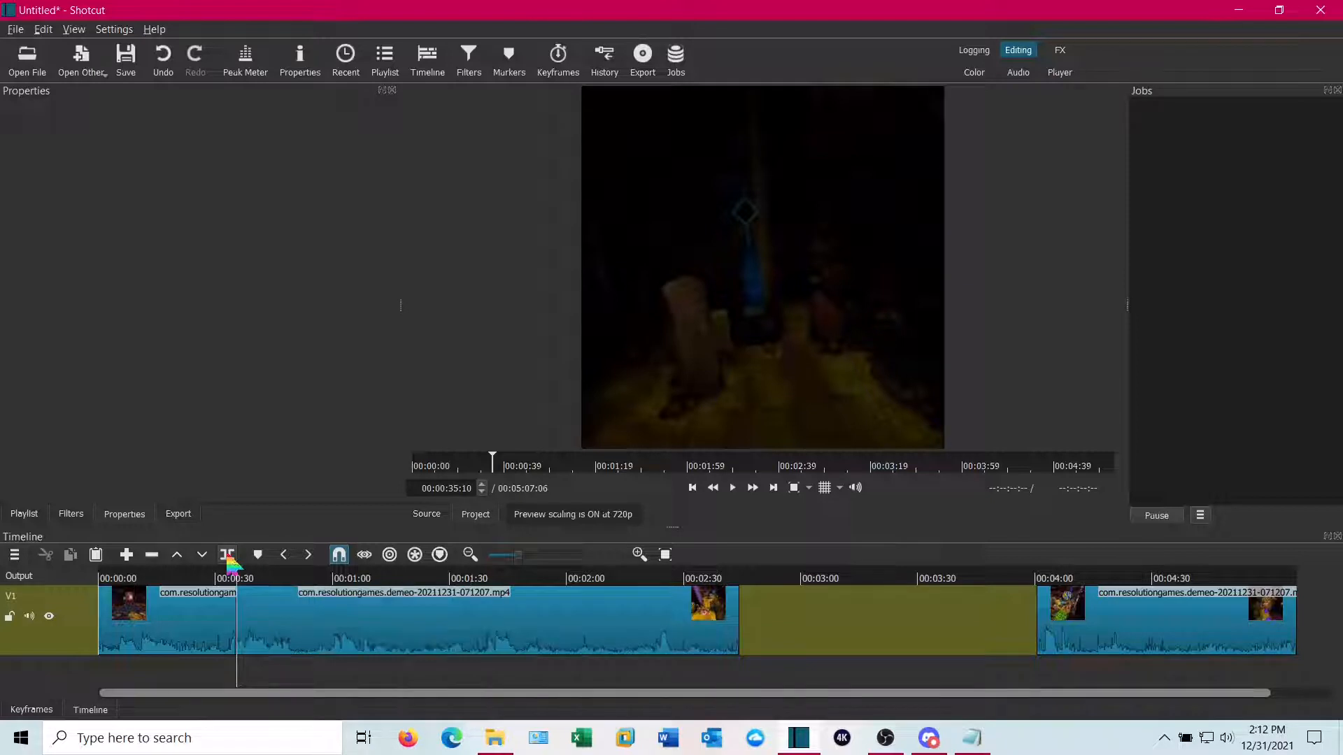
click(434, 626)
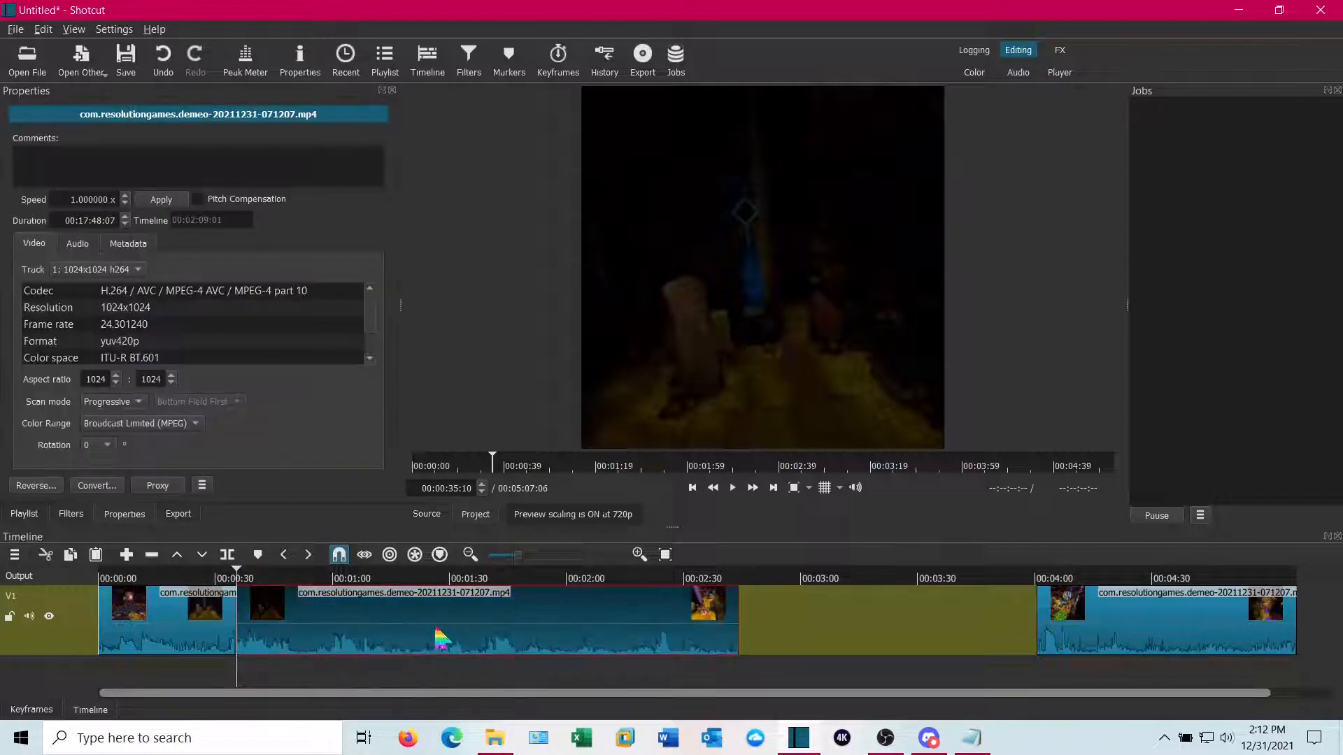
right_click(436, 632)
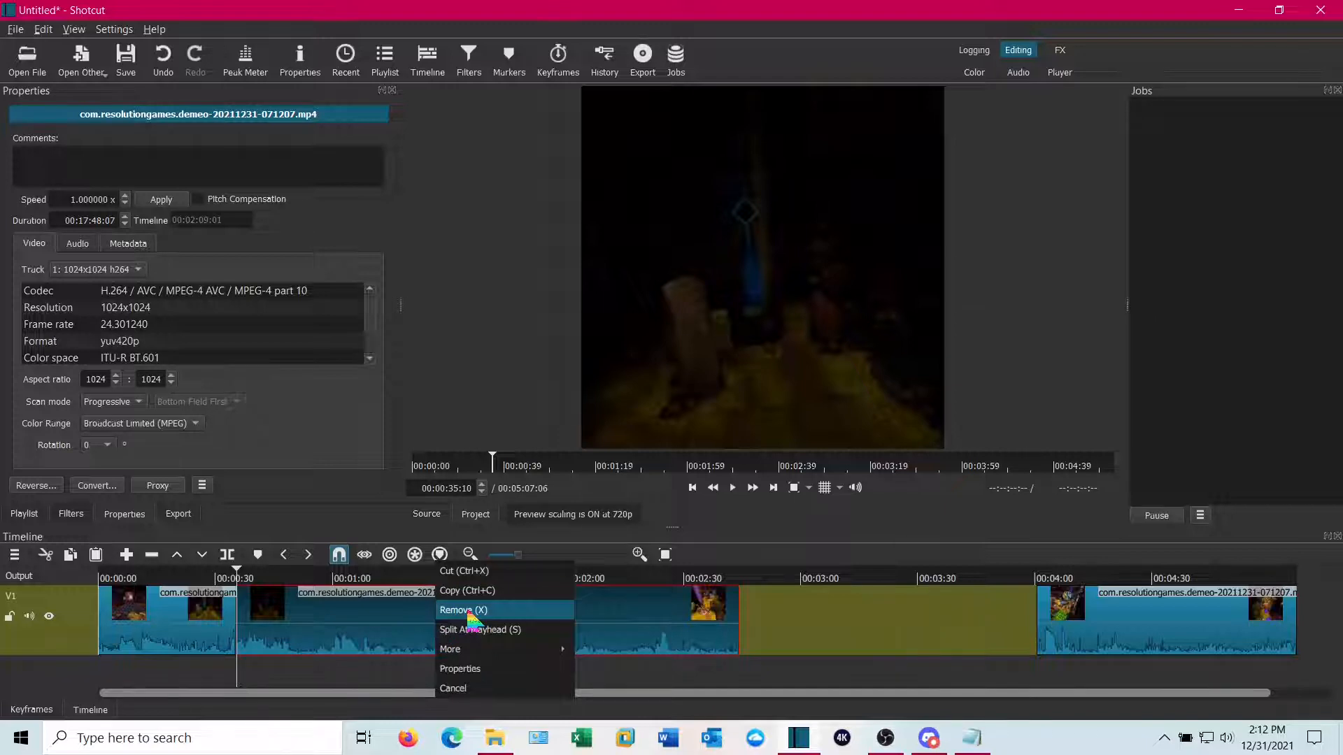
click(463, 610)
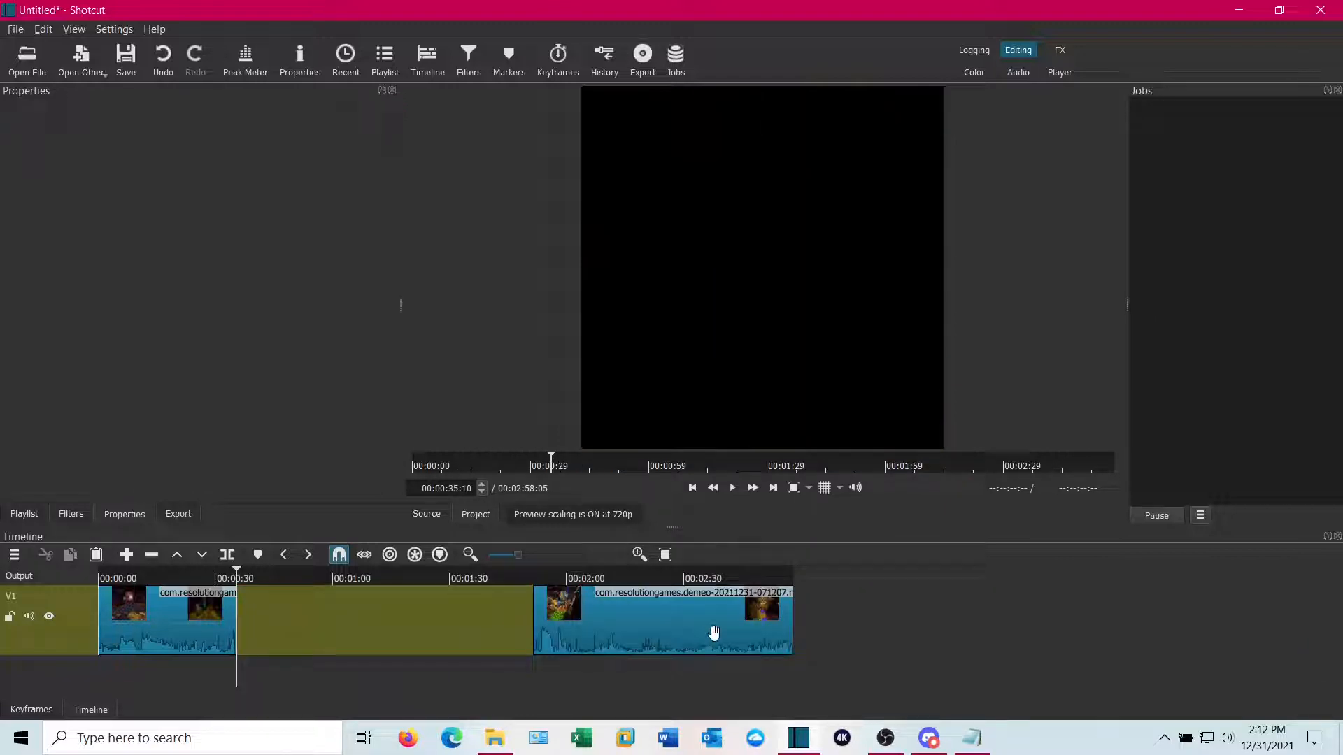
Slide the final clip left to shrink the gap after the first clip, fitting the timeline in between
drag(714, 633, 470, 638)
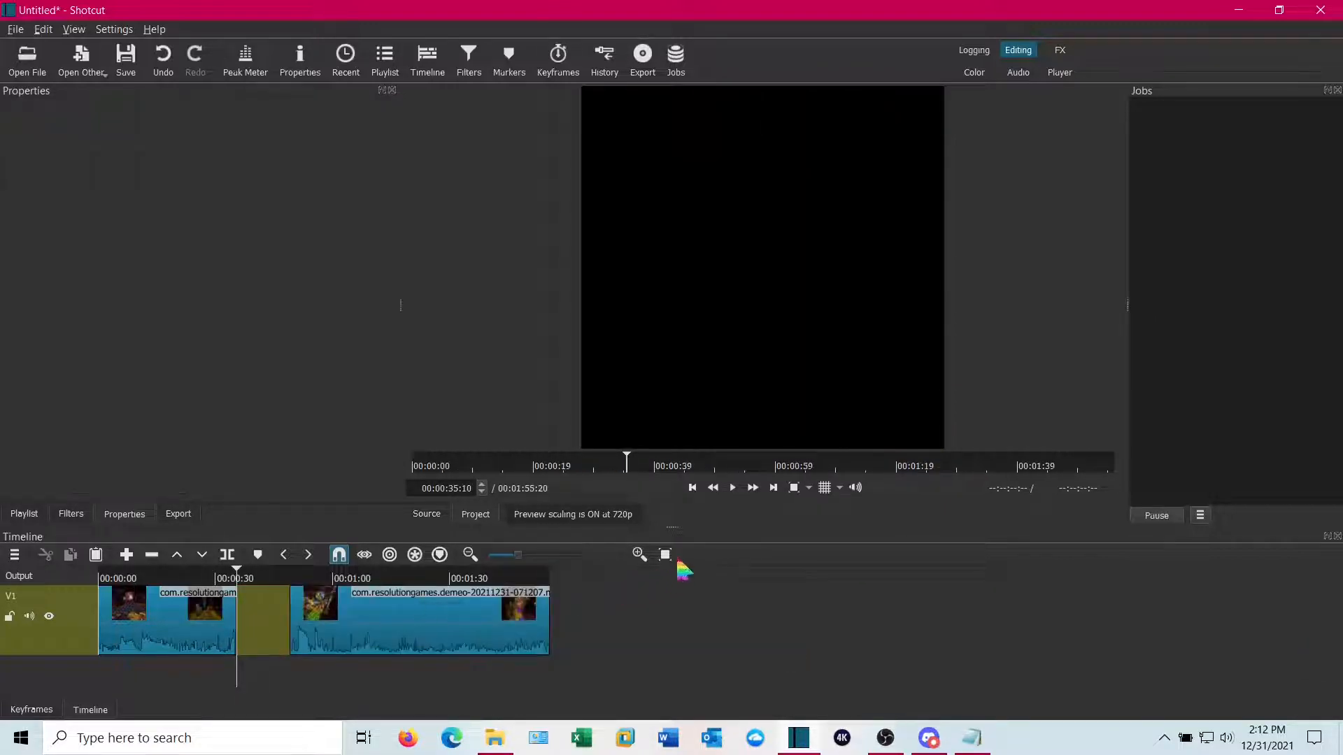
click(665, 554)
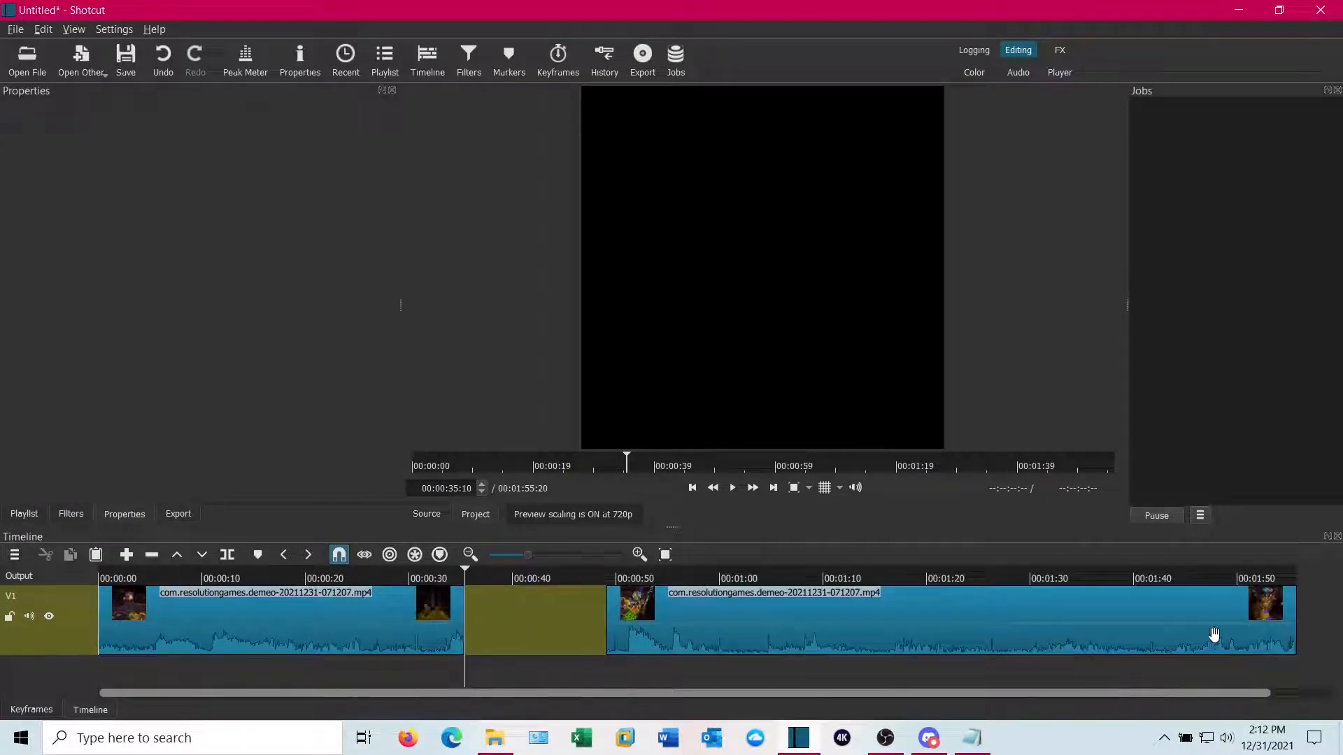
drag(1090, 635, 969, 666)
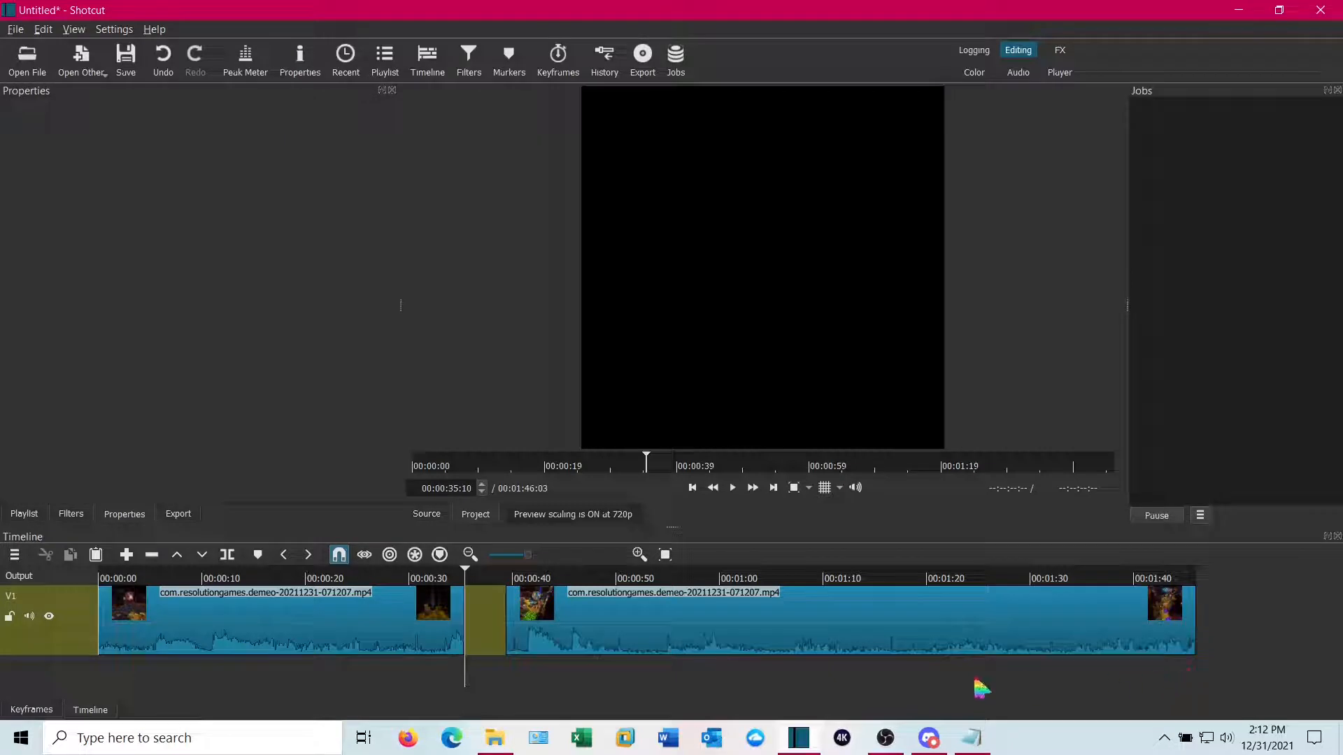
Split the second clip at about 00:01:12 and remove the segment between the two split points, leaving a gap
click(844, 690)
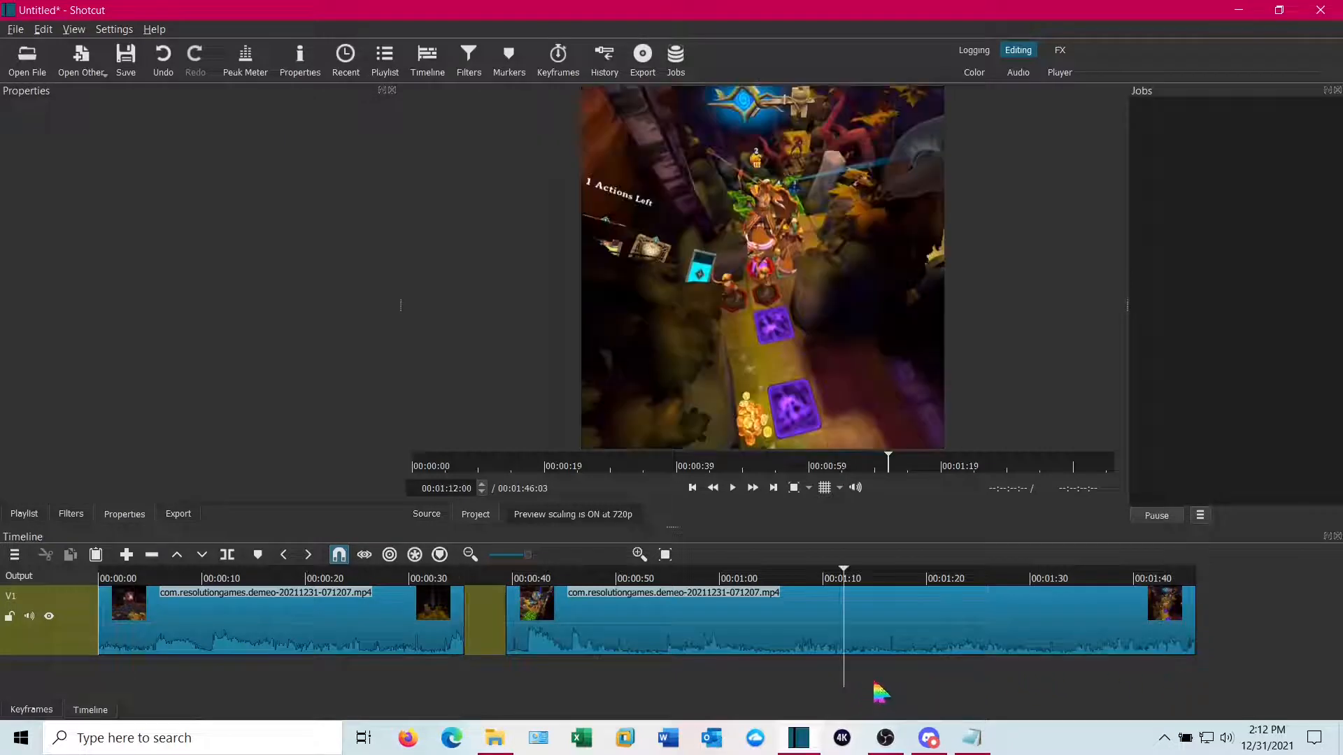
click(896, 645)
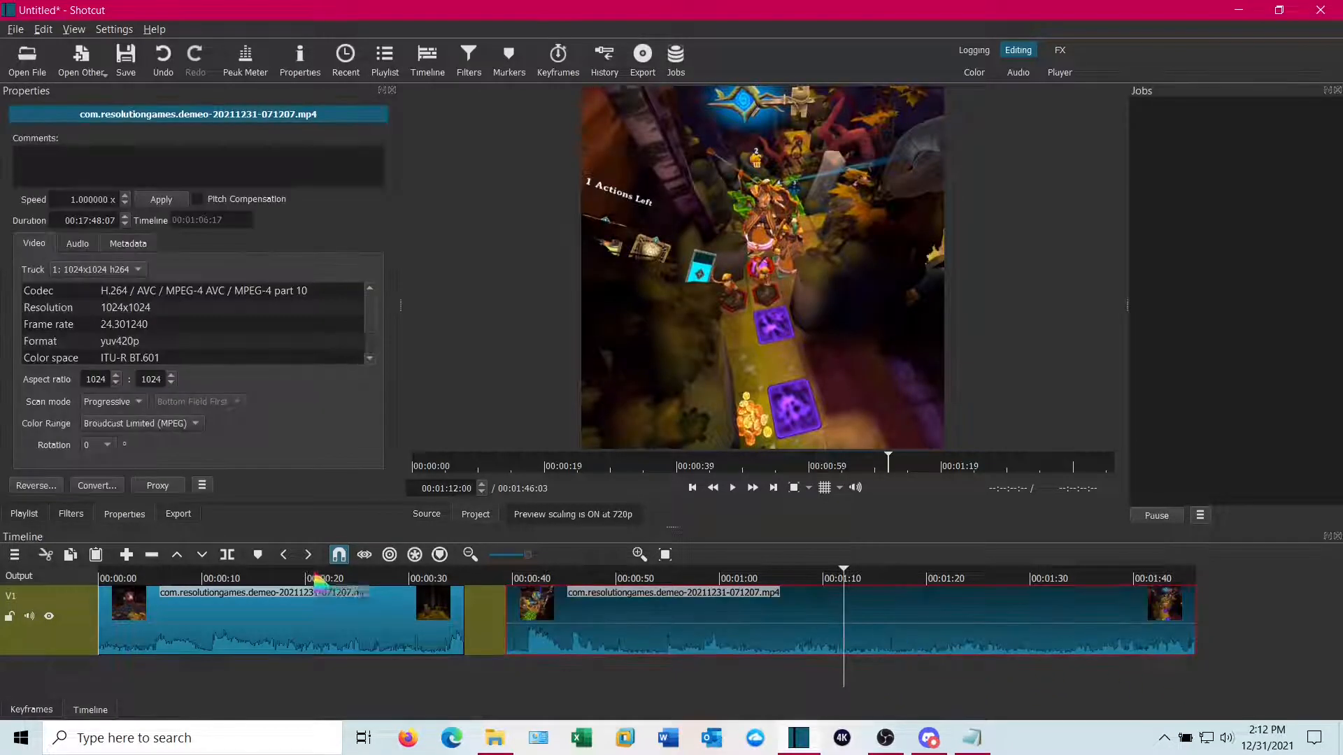
click(227, 555)
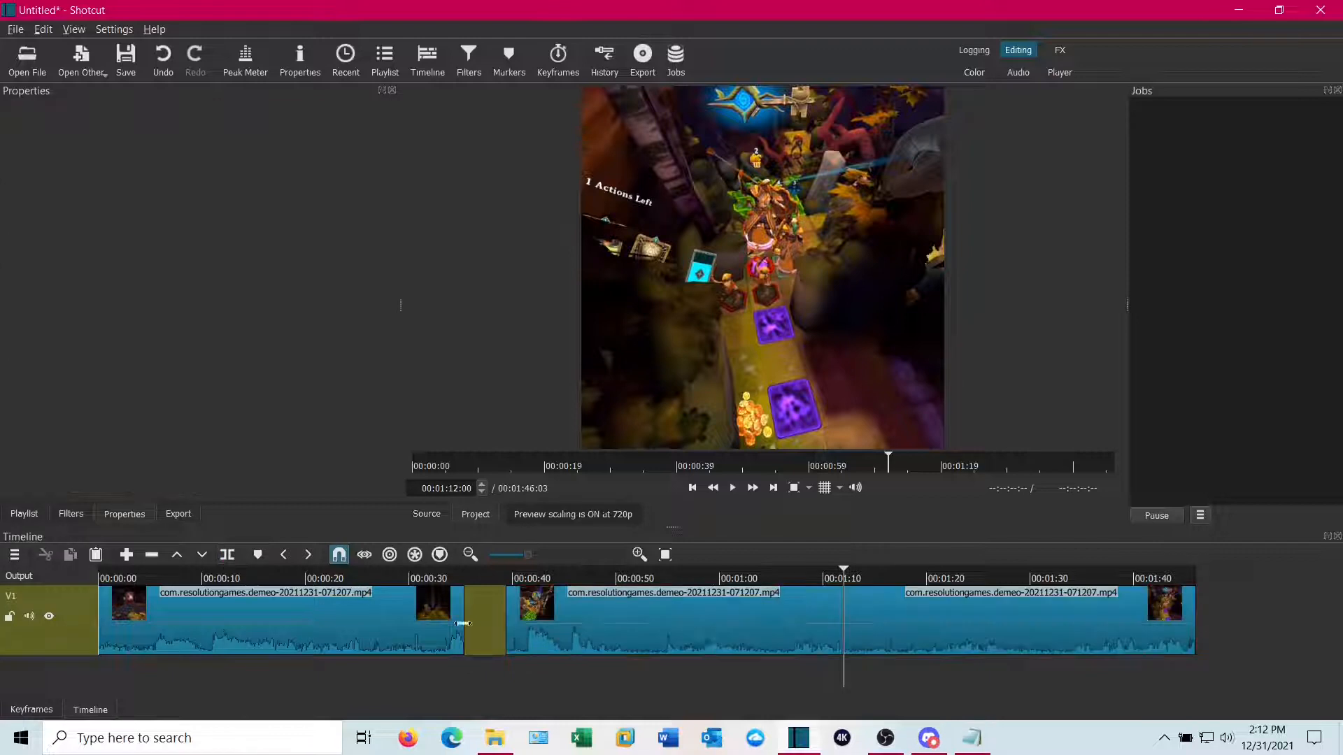
click(724, 631)
key(z)
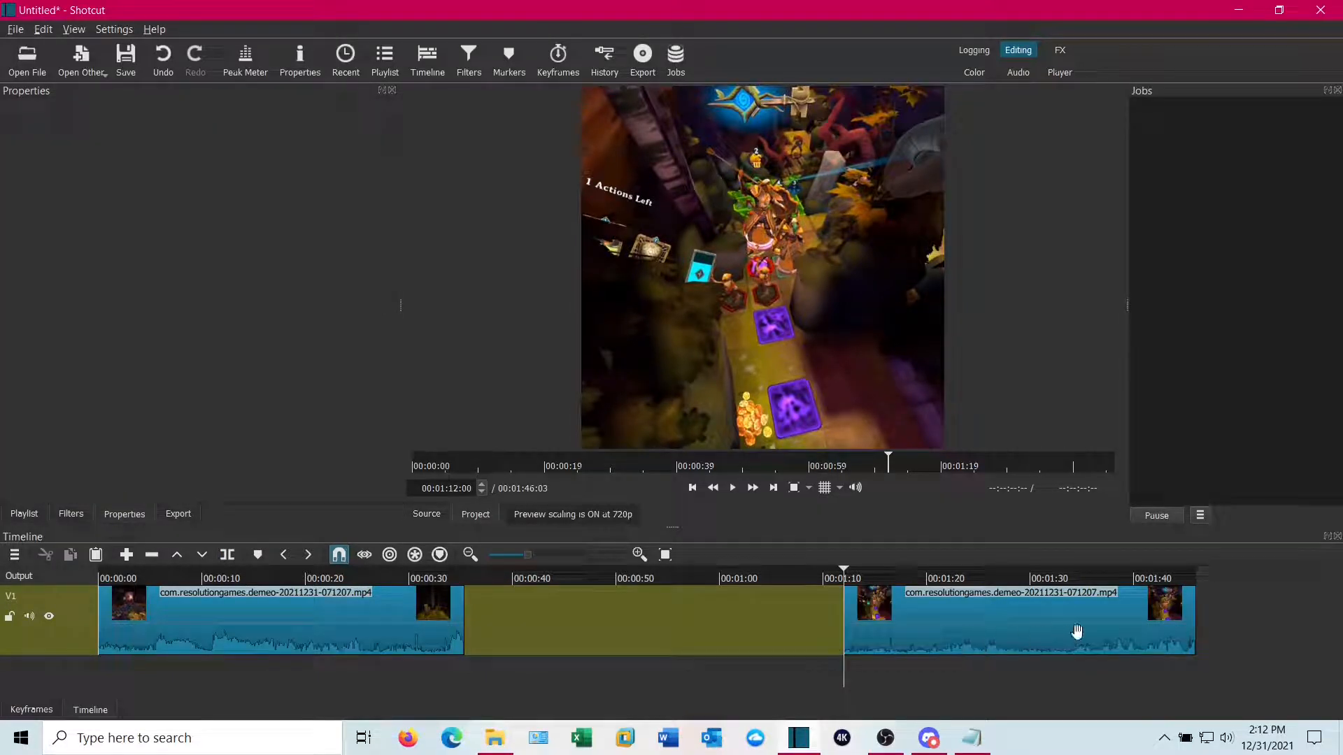
Slide the final clip left until it butts against the first clip, fitting the timeline to the clips
drag(1078, 632, 604, 643)
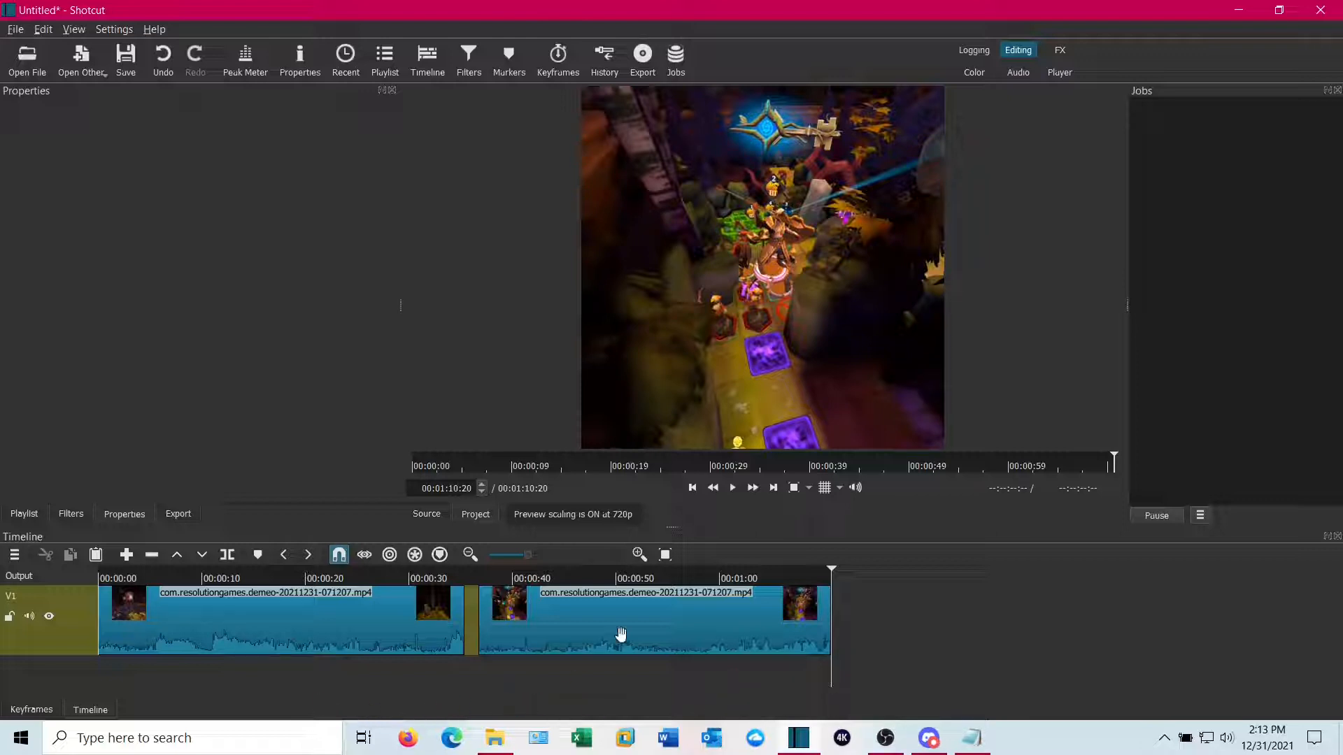
click(665, 555)
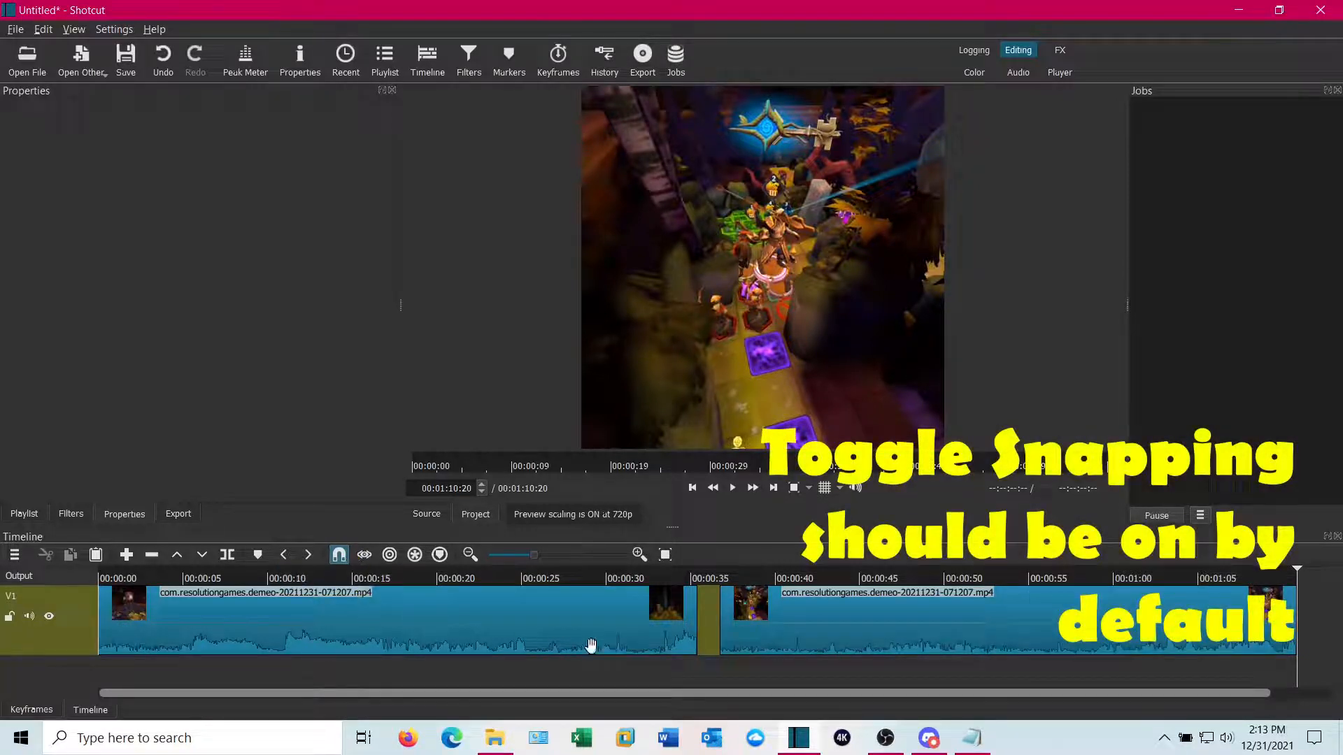
drag(869, 623, 841, 628)
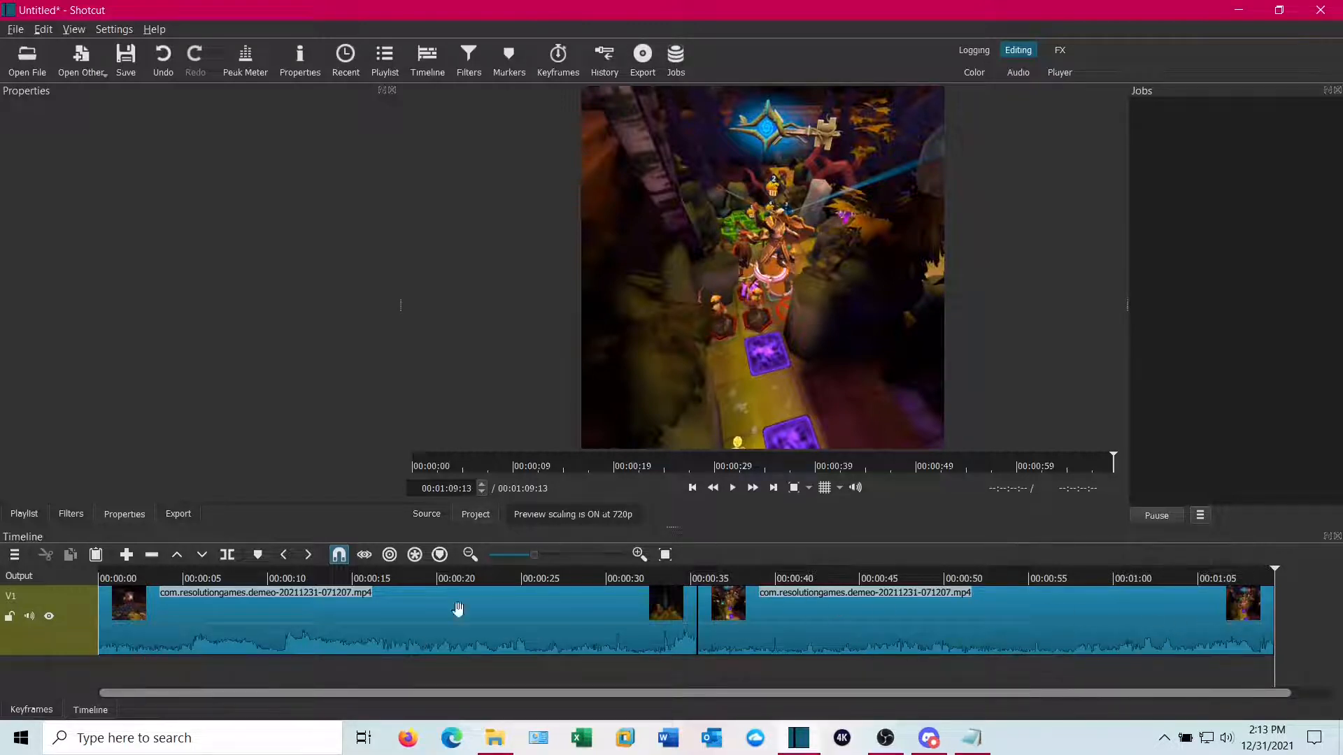
Add a Fade In Video filter to the first clip and set its duration to 3 seconds
click(184, 628)
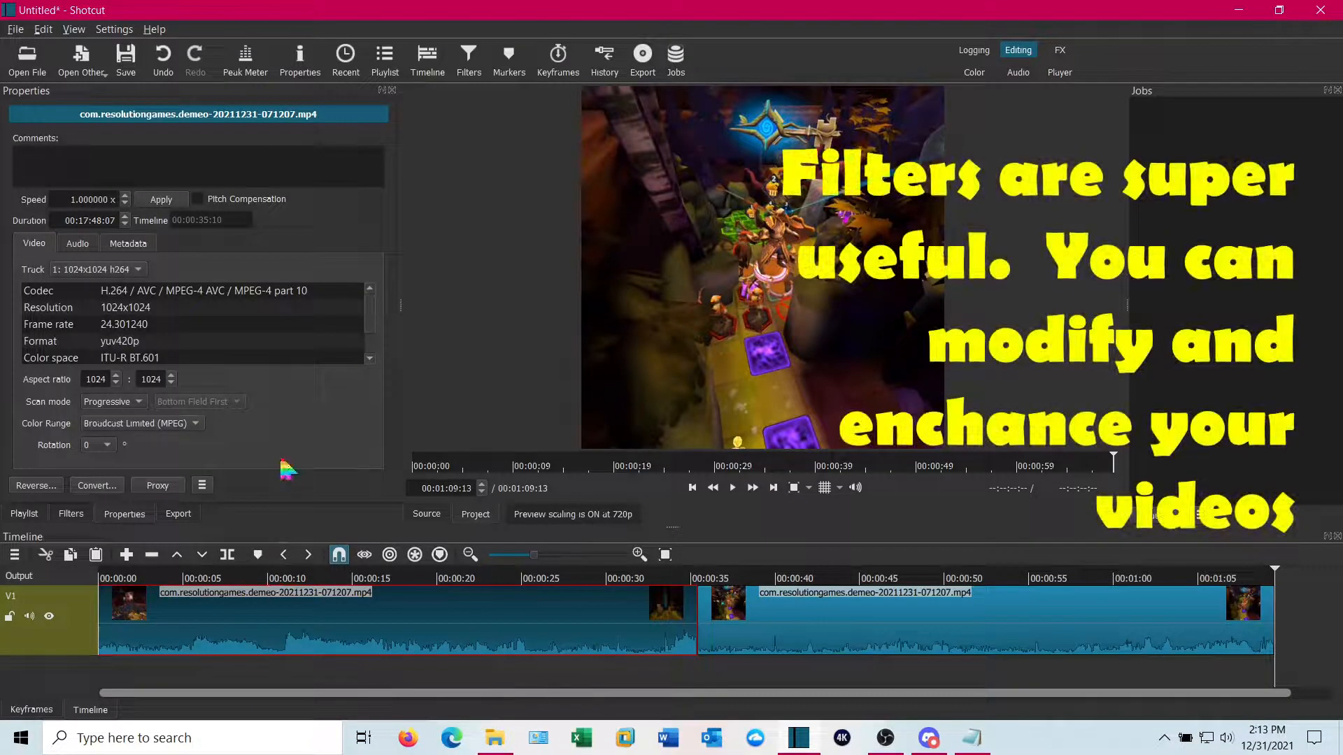
click(70, 512)
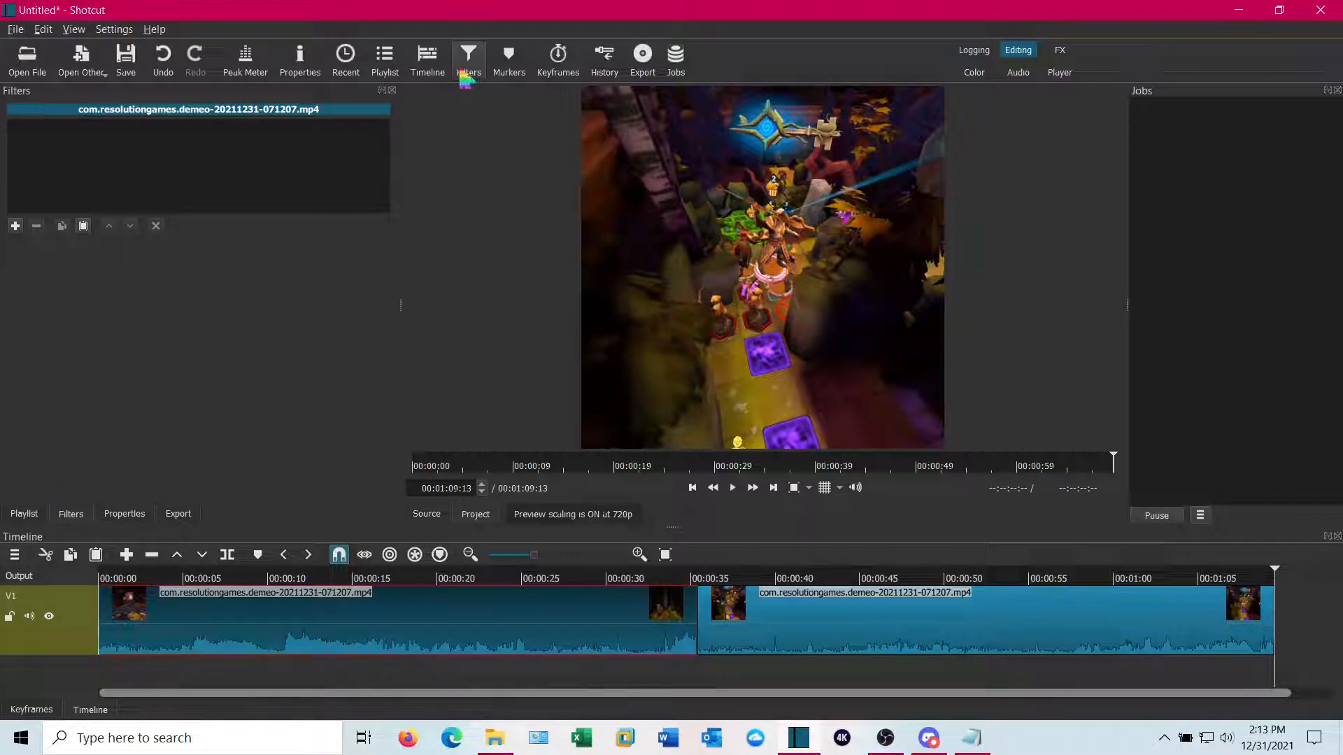
click(15, 225)
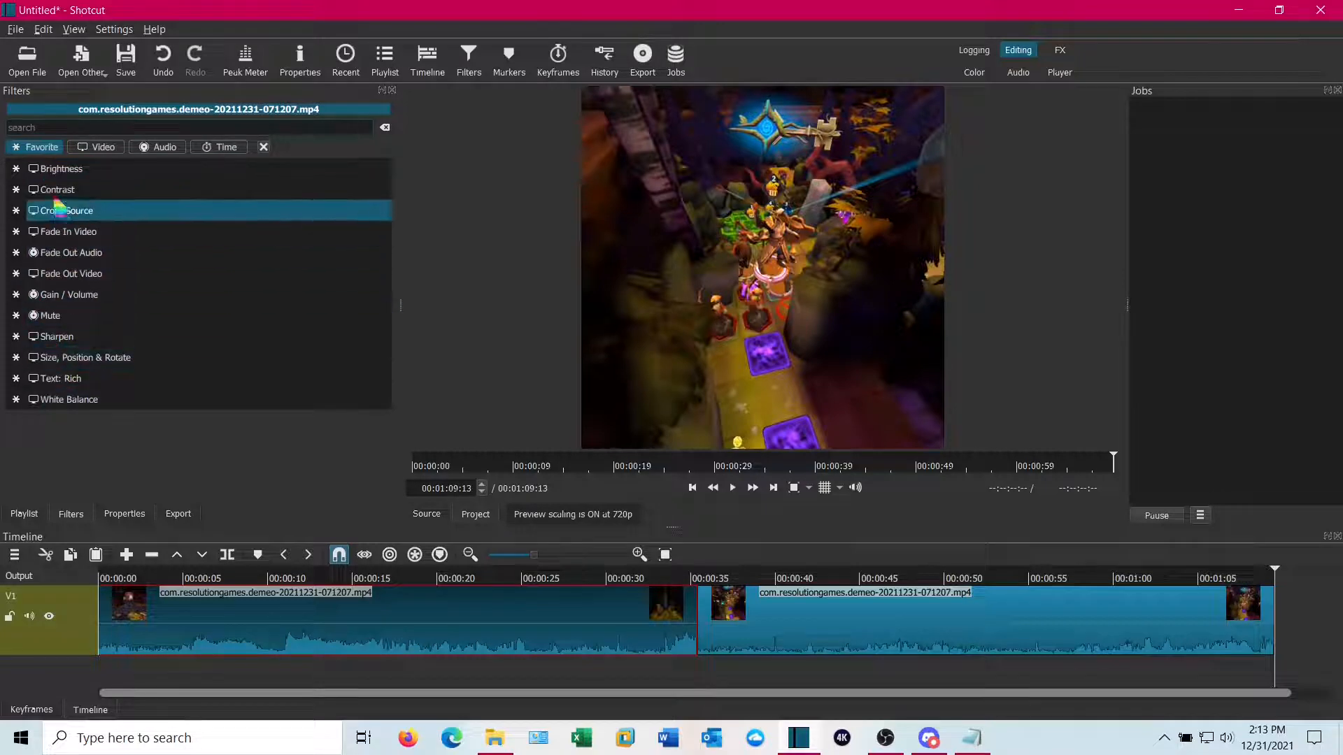
click(103, 148)
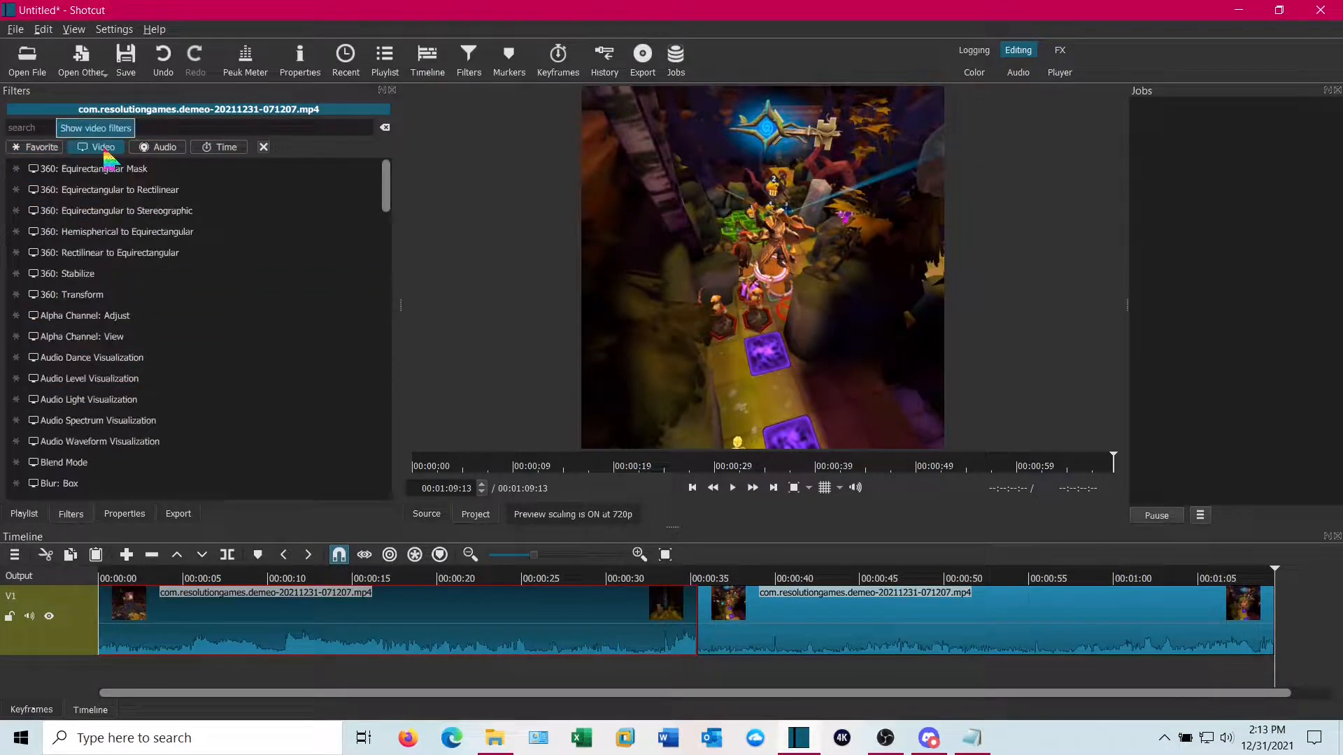
click(35, 147)
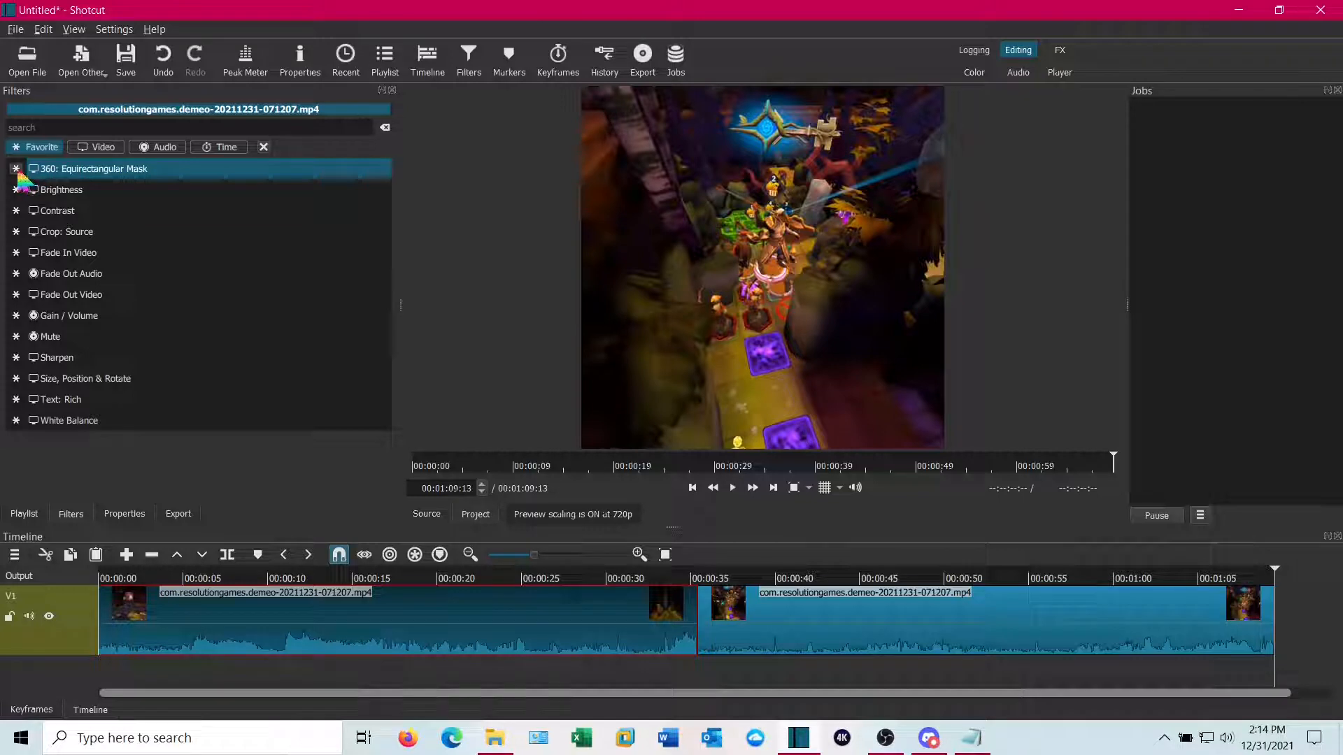
click(16, 170)
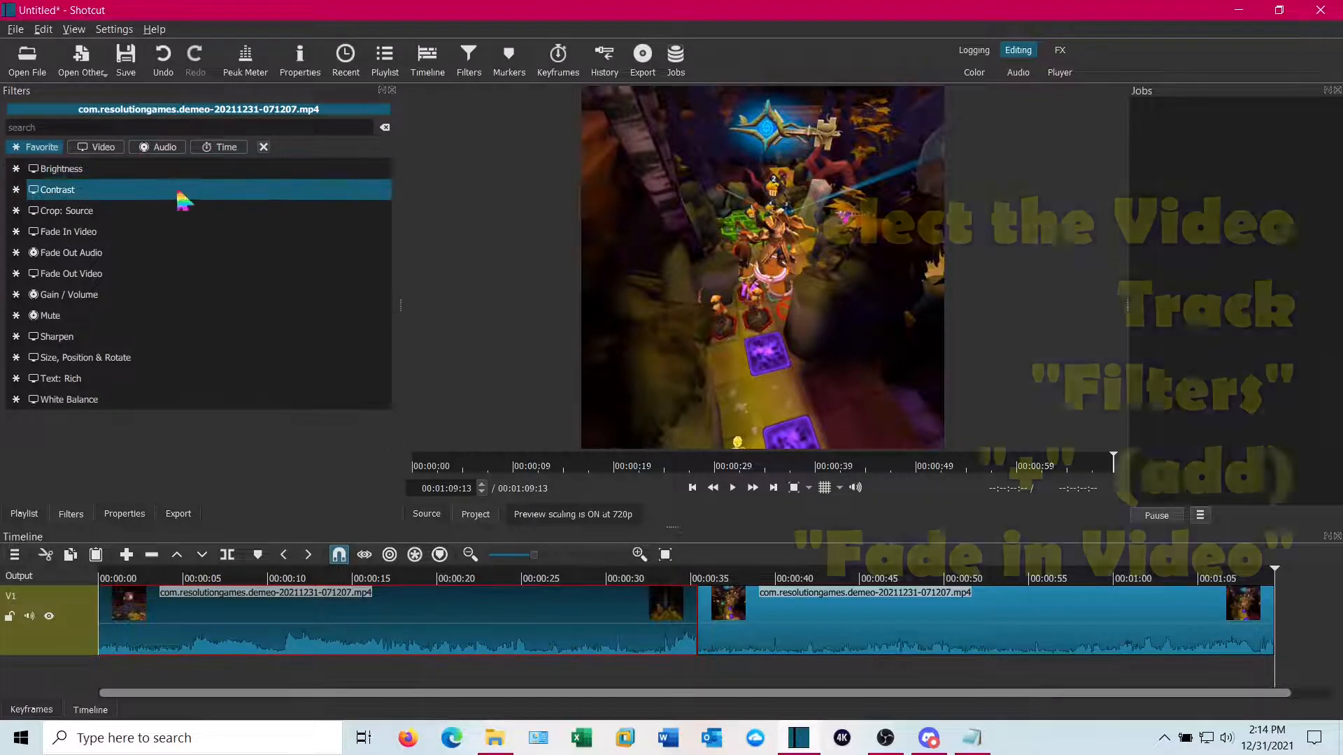
click(97, 234)
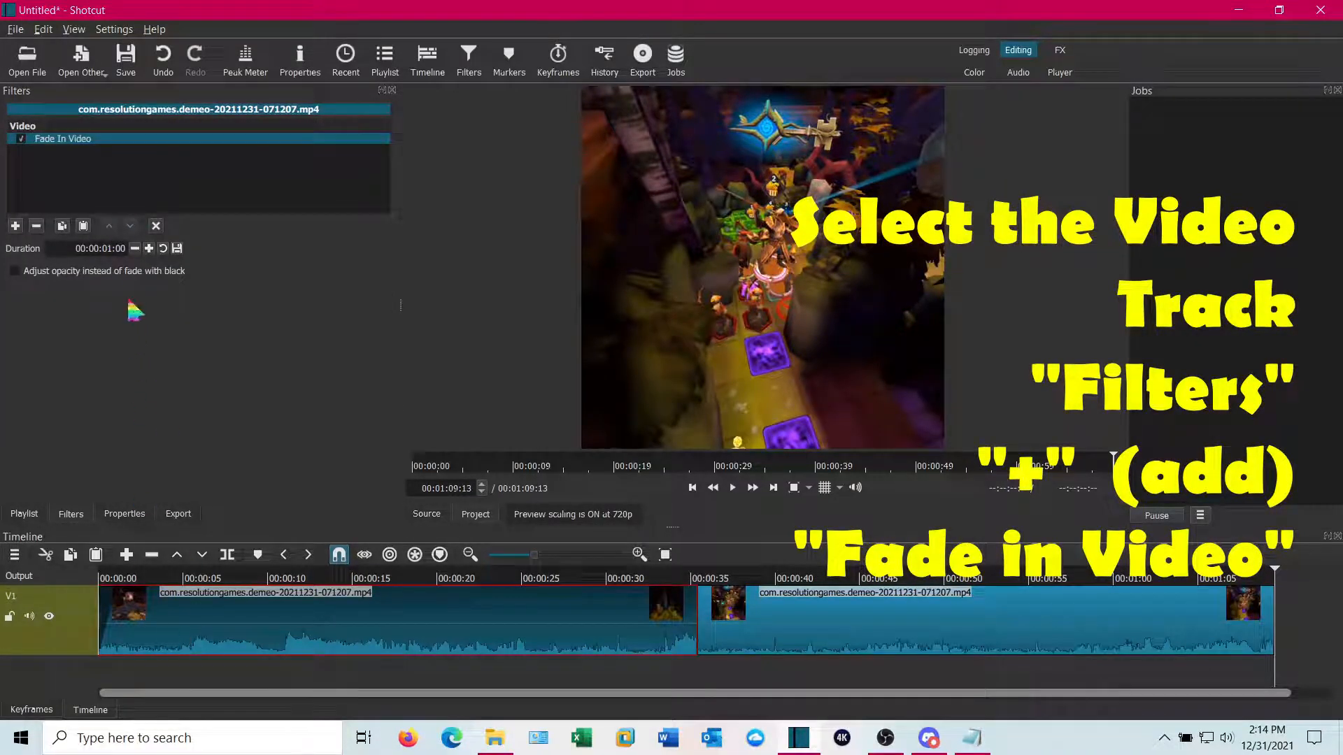
click(112, 250)
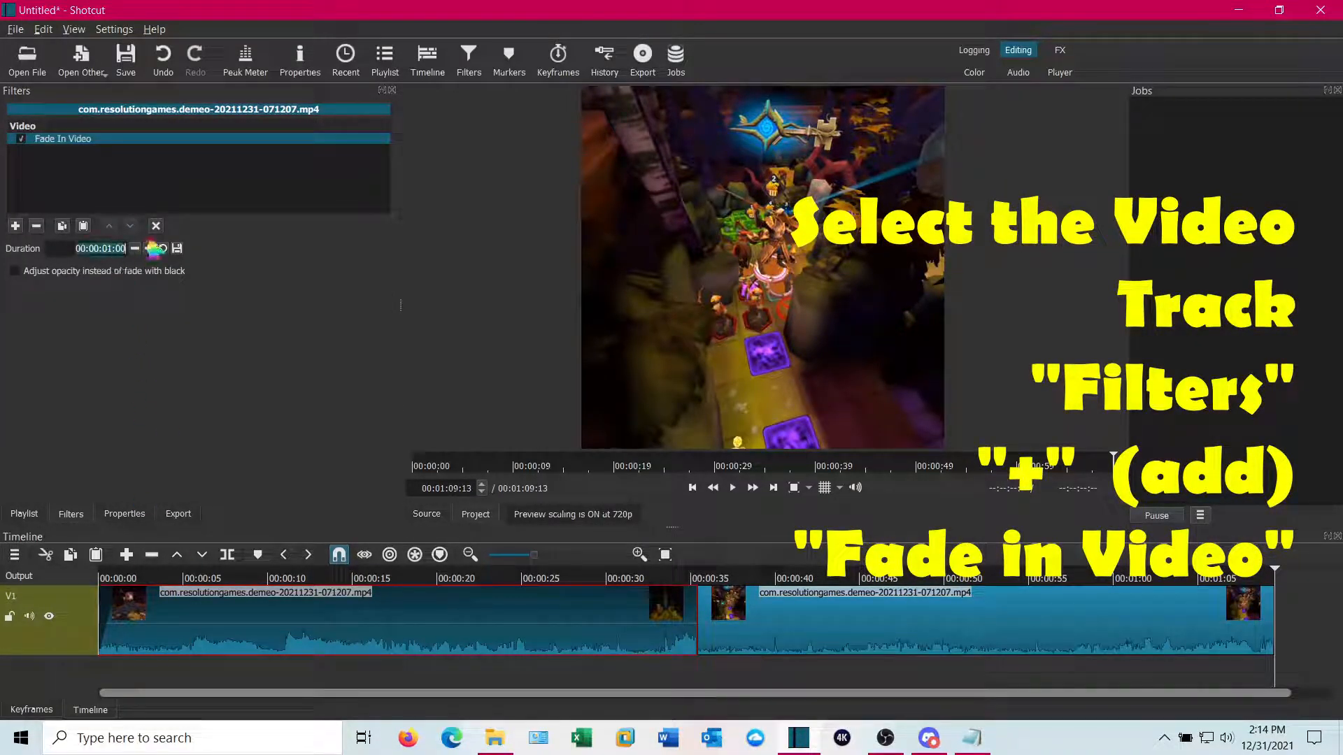
click(112, 249)
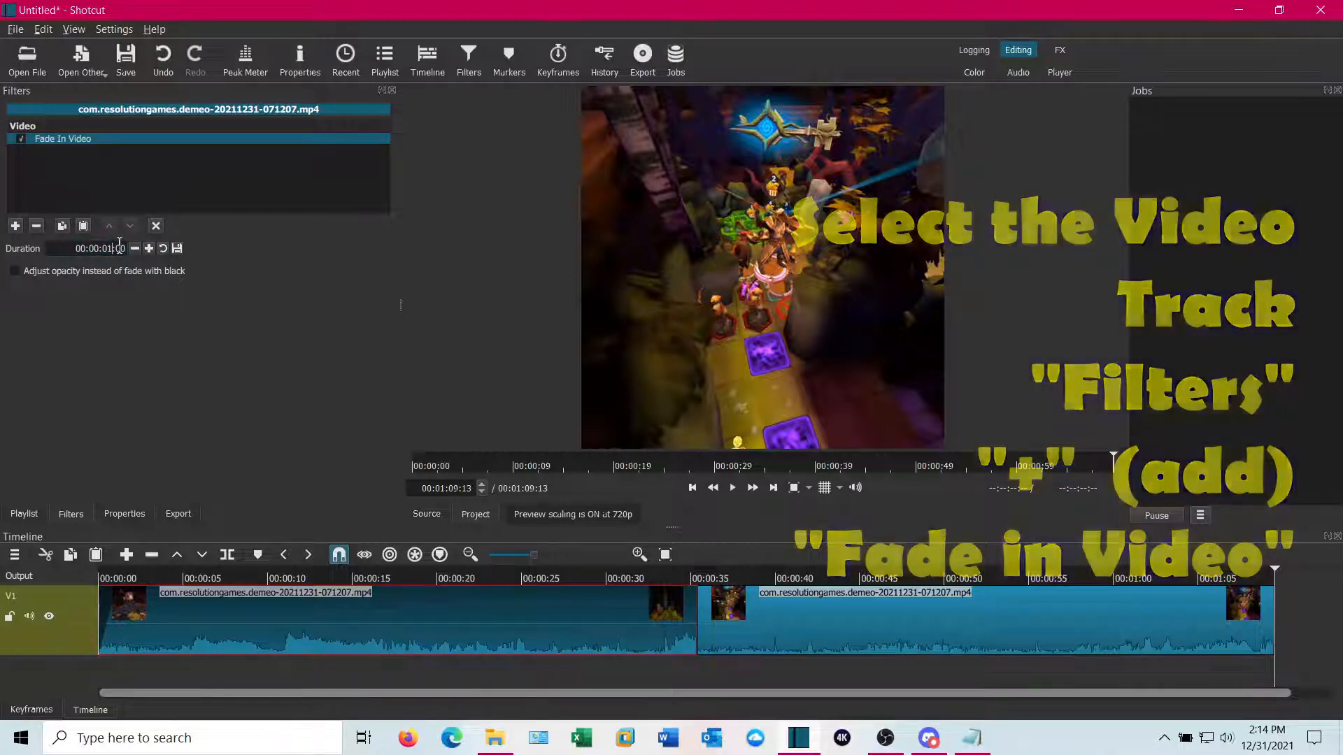
key(BackSpace)
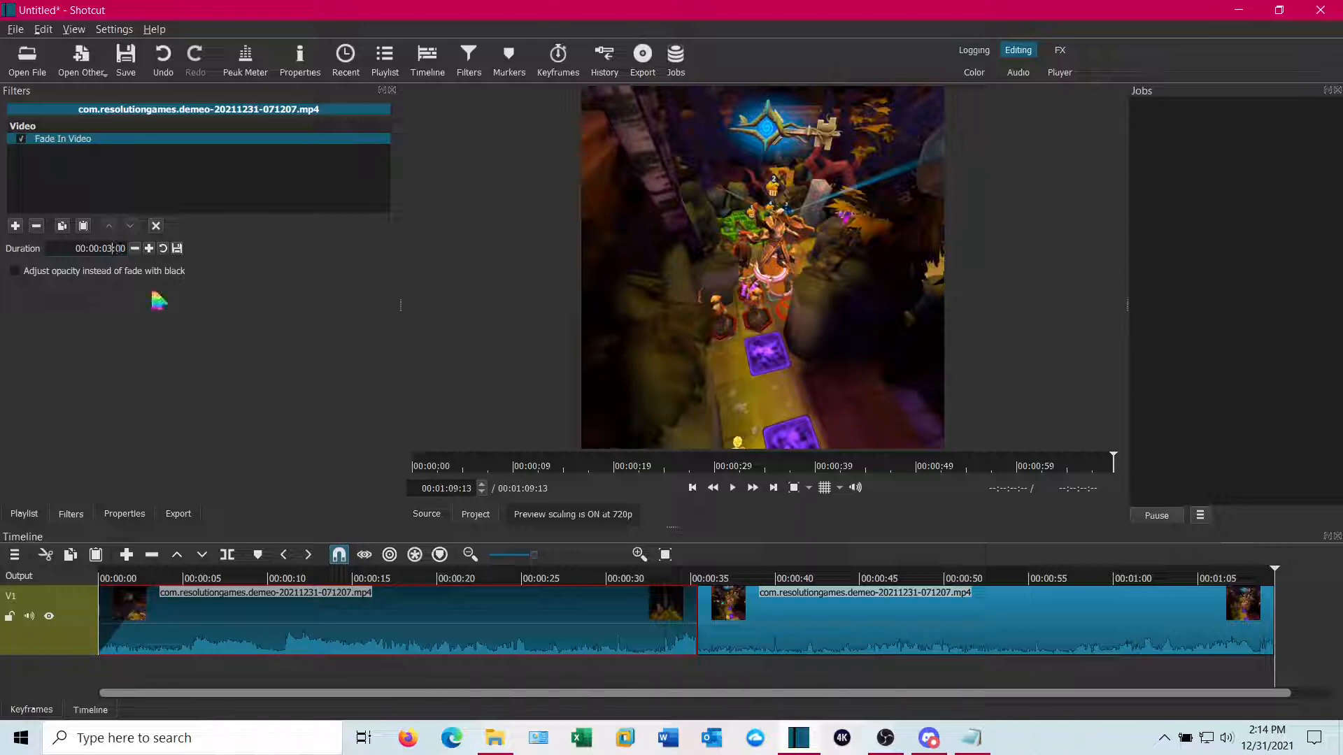
Play back the start of the timeline to preview the fade-in
click(114, 673)
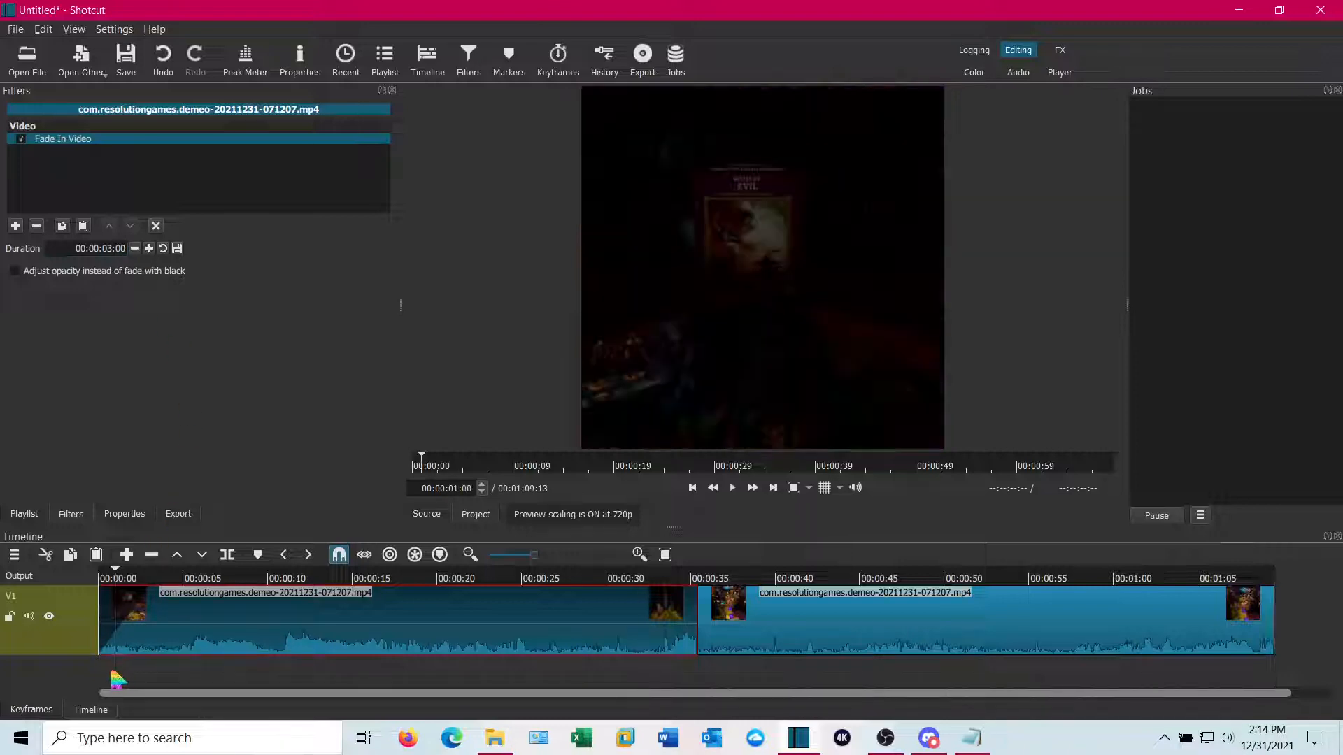
drag(115, 677, 99, 677)
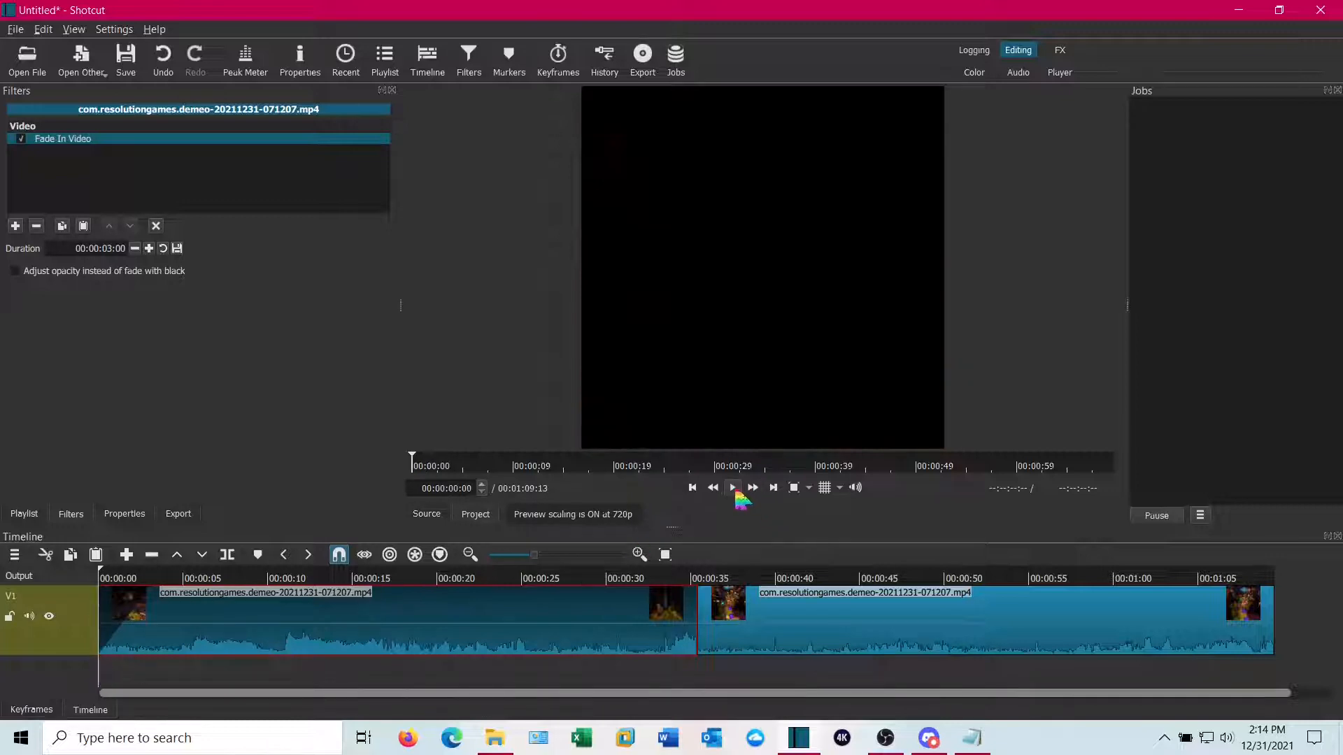
click(736, 493)
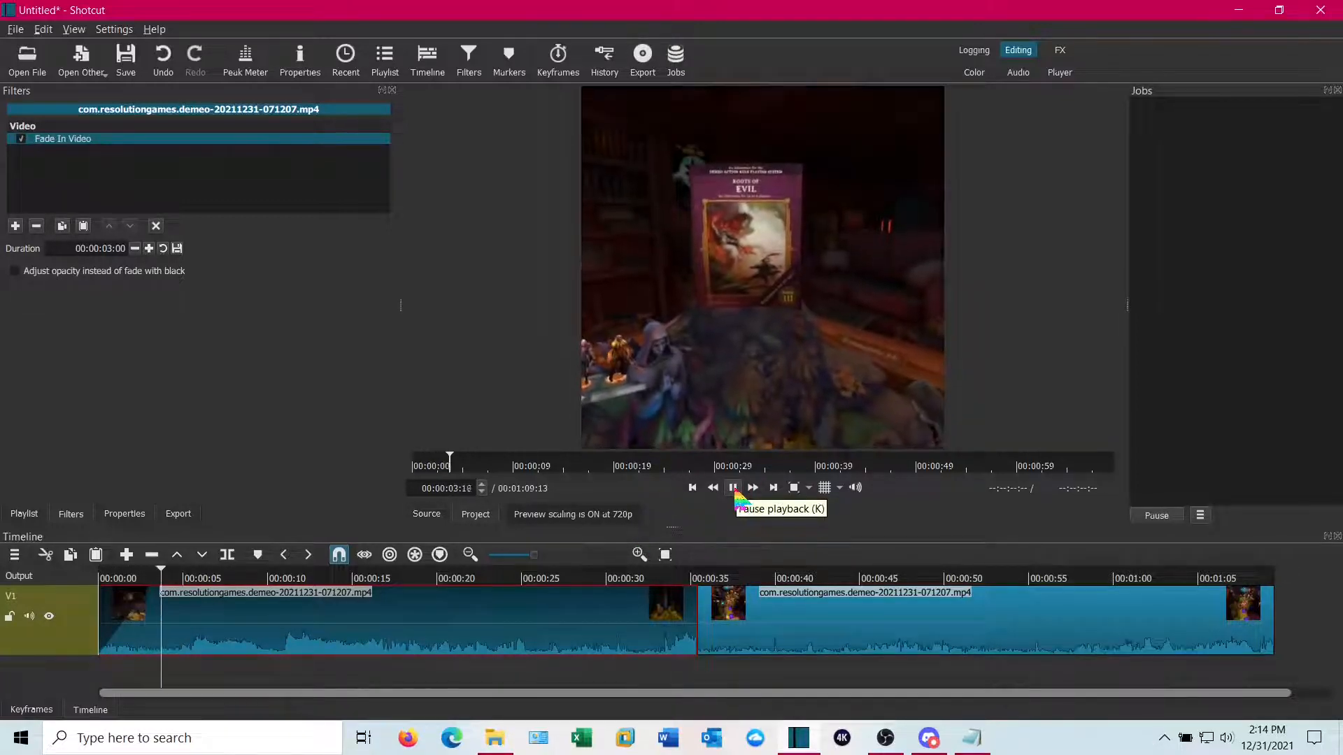
click(734, 492)
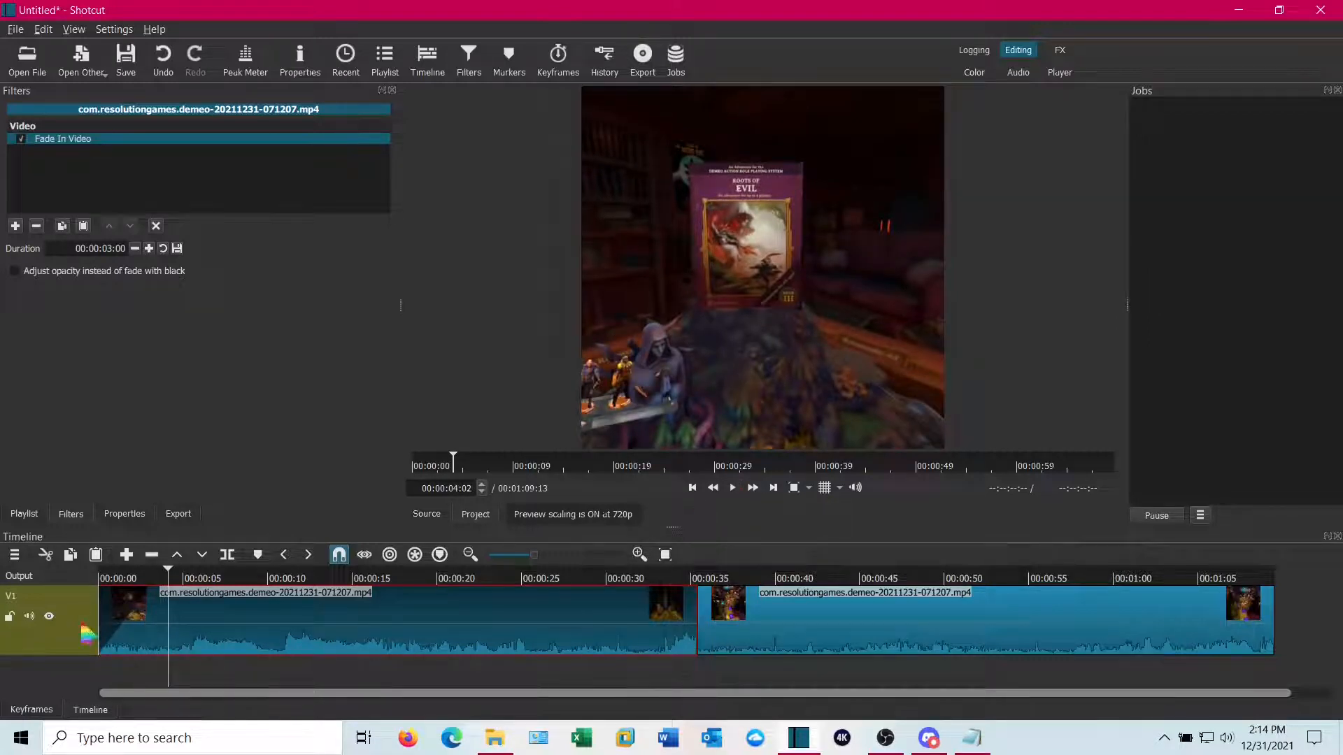
Add a Fade Out Video filter to the second clip and set its duration to 3 seconds
click(857, 622)
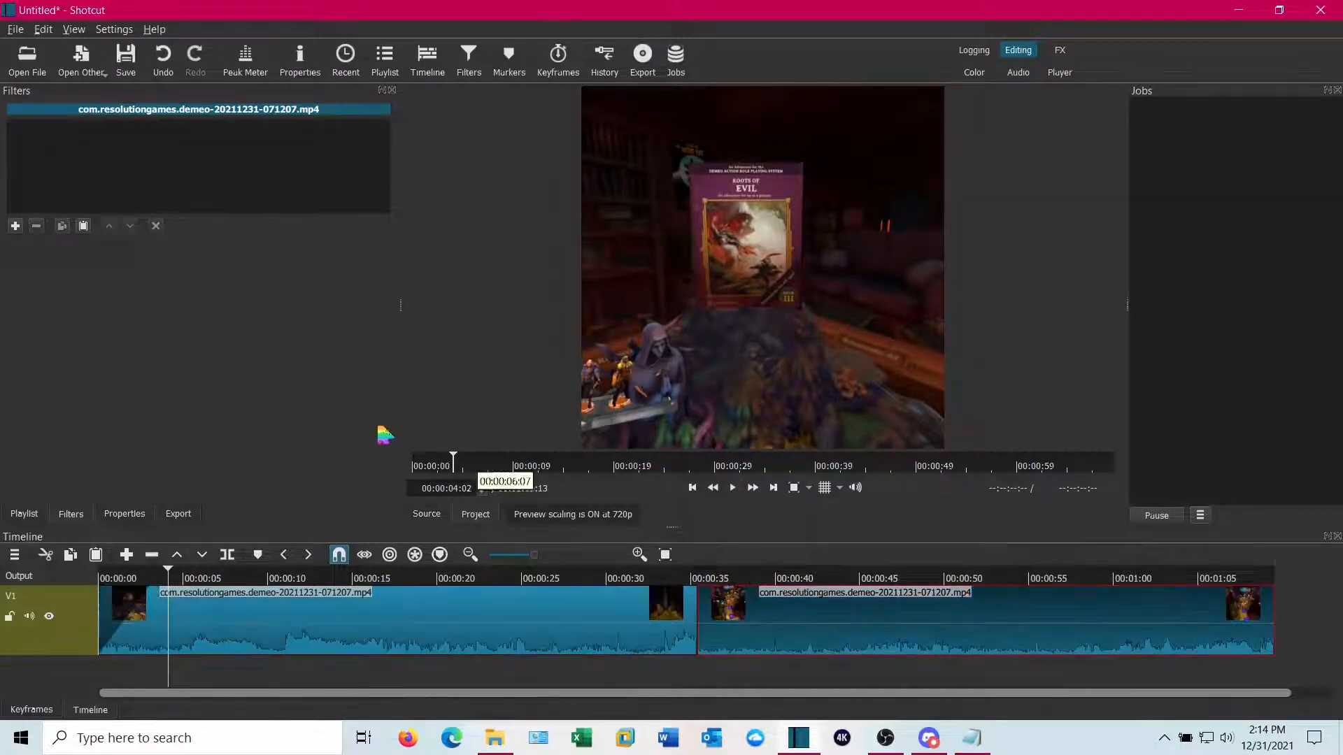
click(17, 230)
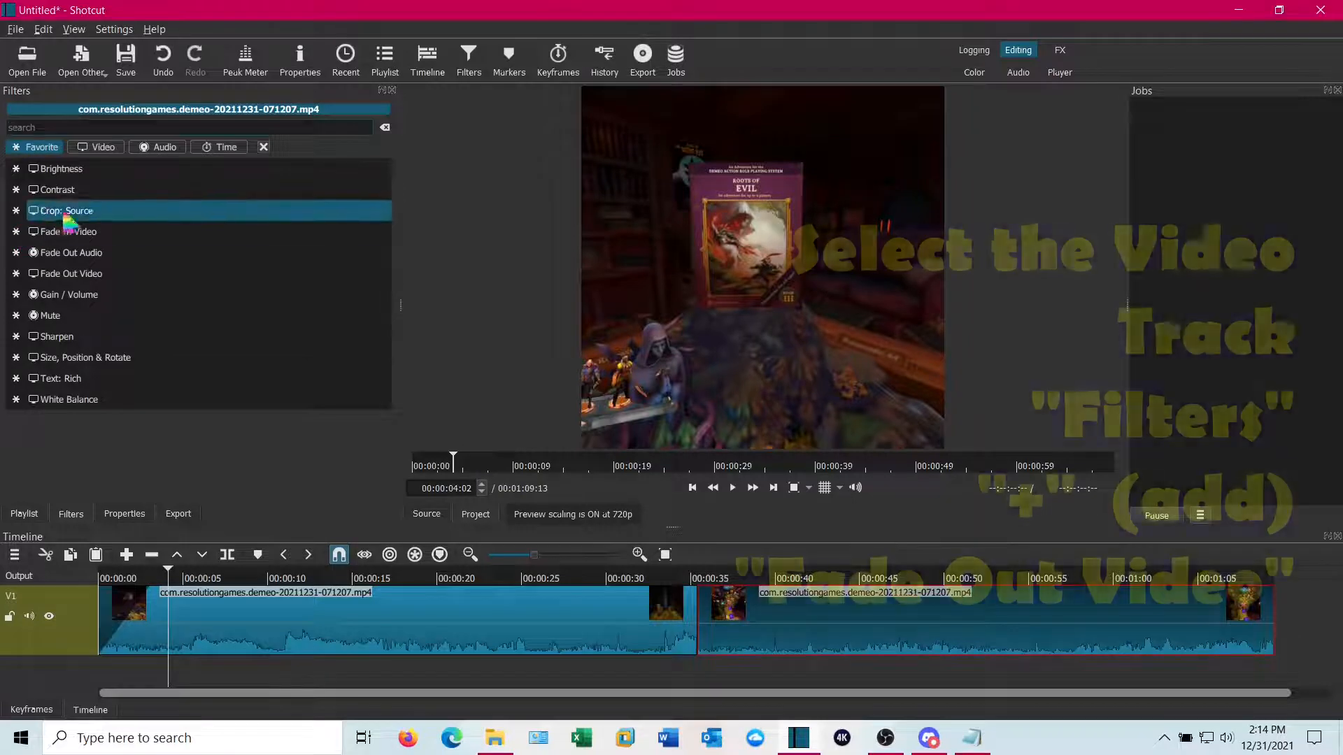
click(95, 276)
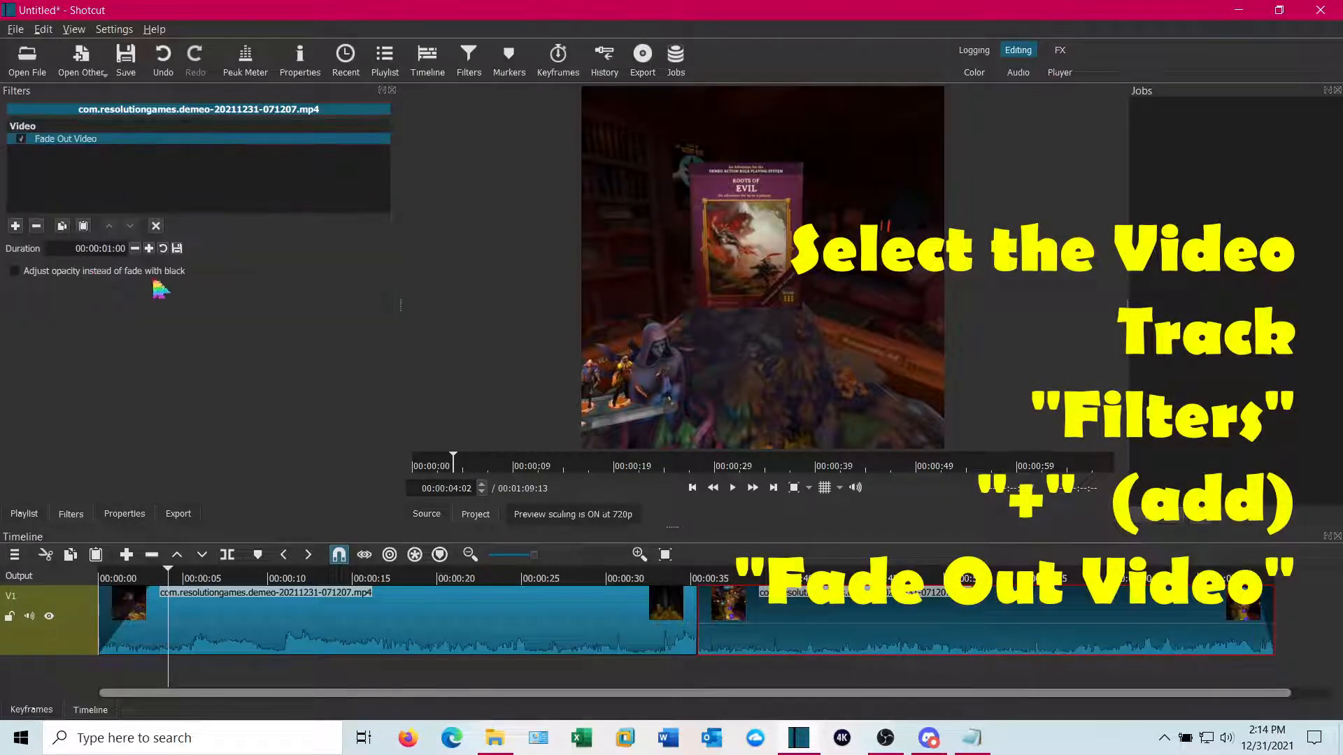
click(113, 251)
click(112, 250)
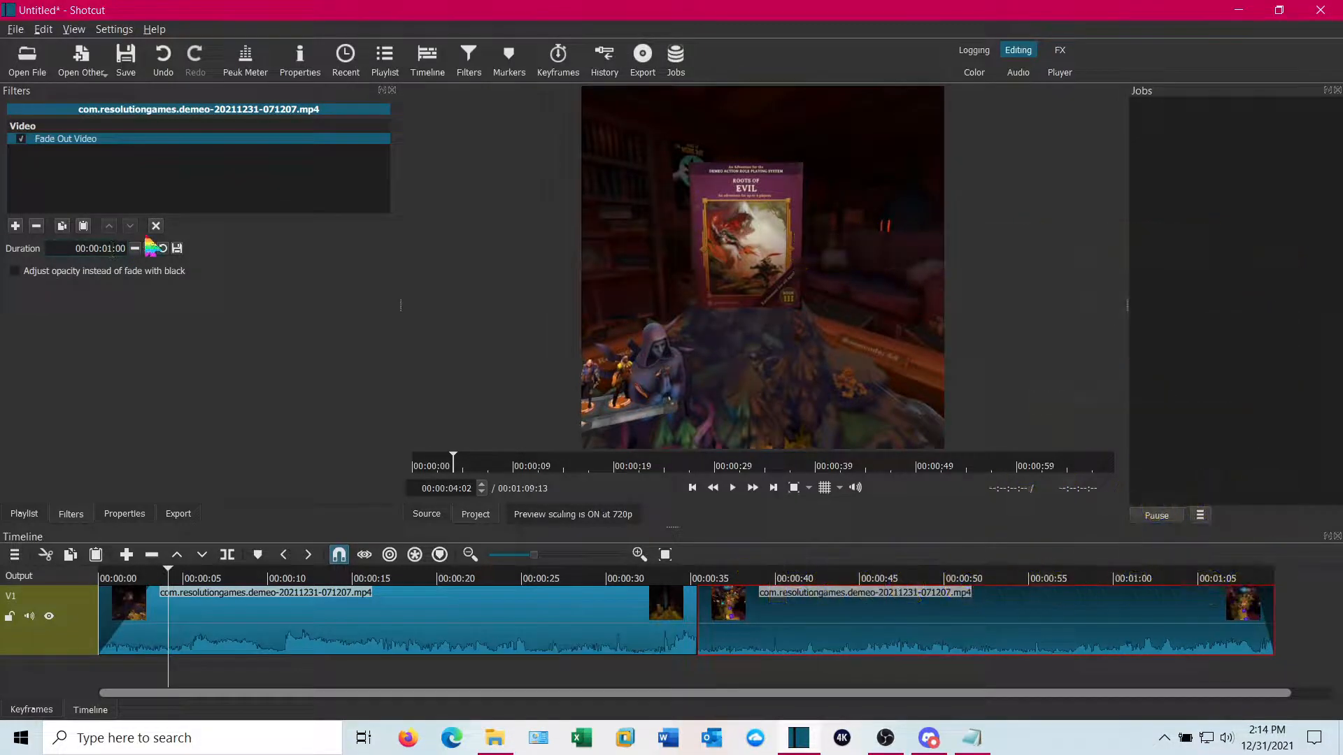
key(BackSpace)
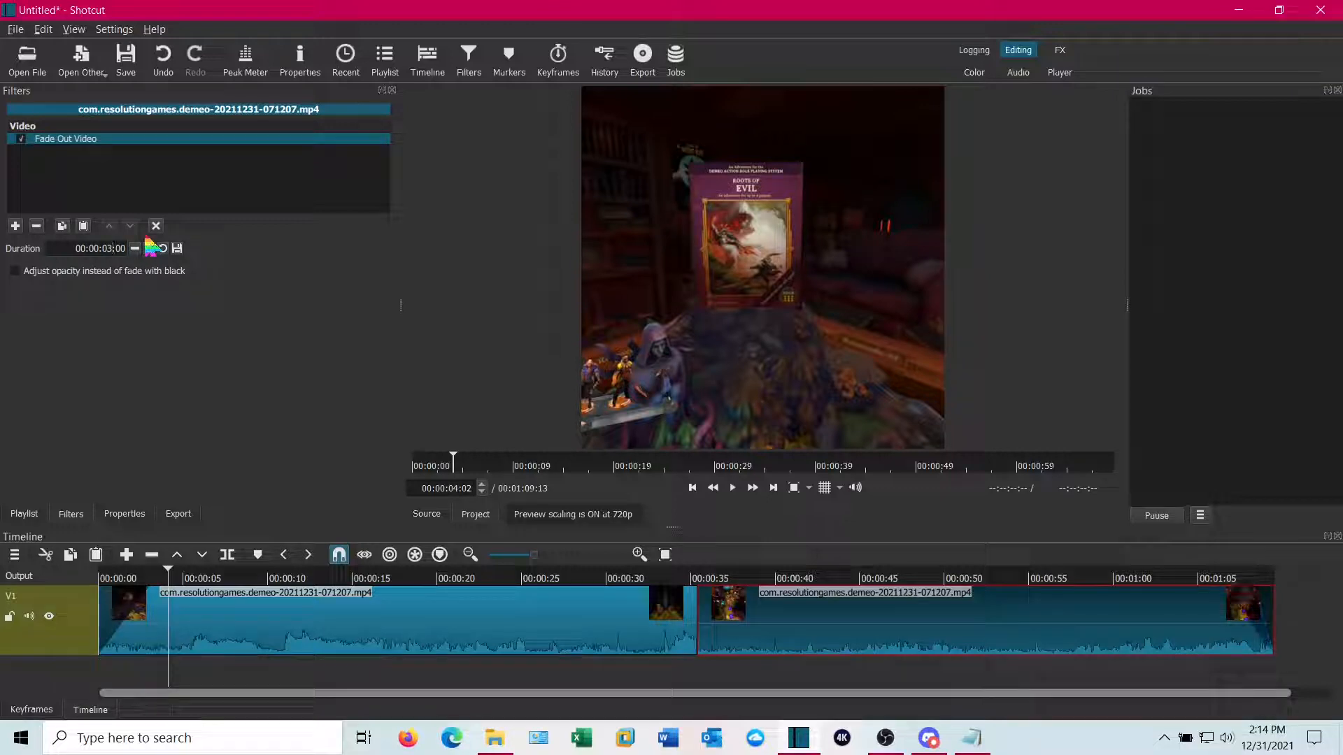
Play back the end of the timeline and the junction between the clips to preview the fades
drag(1232, 679, 1204, 680)
click(732, 489)
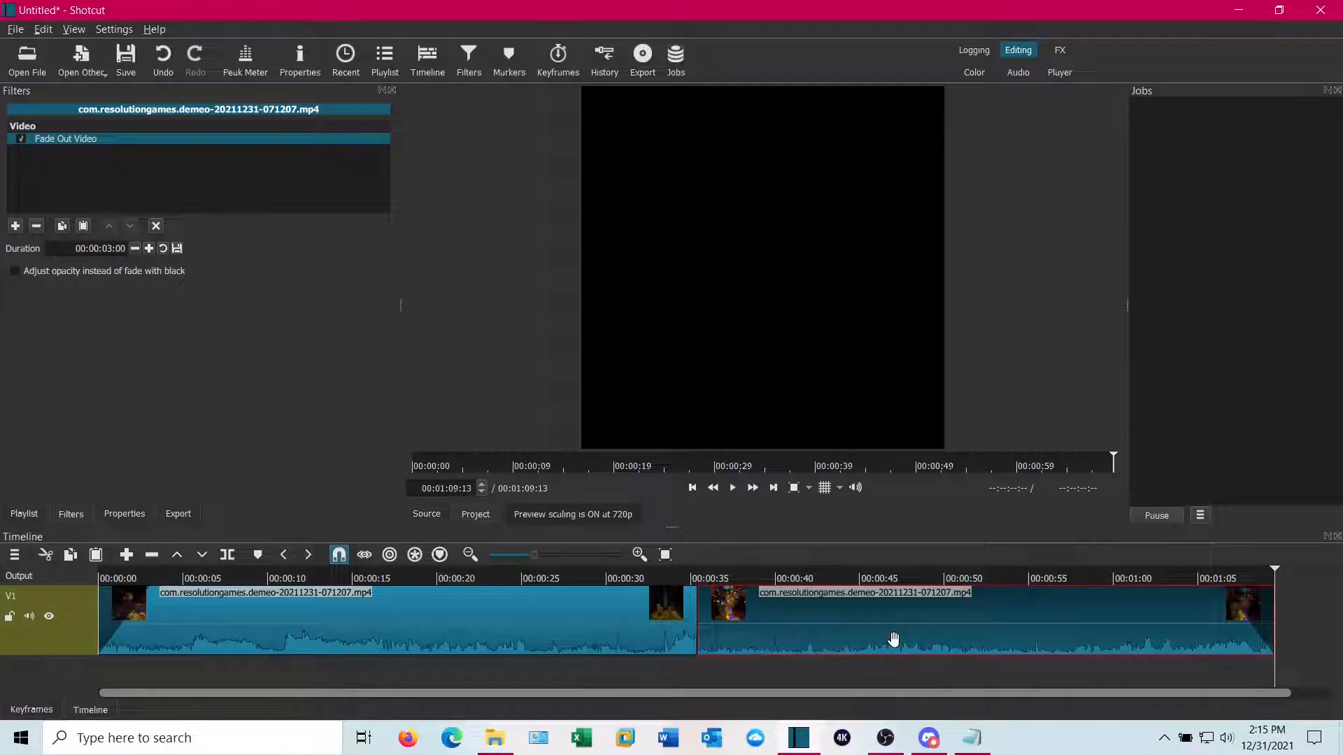
click(682, 672)
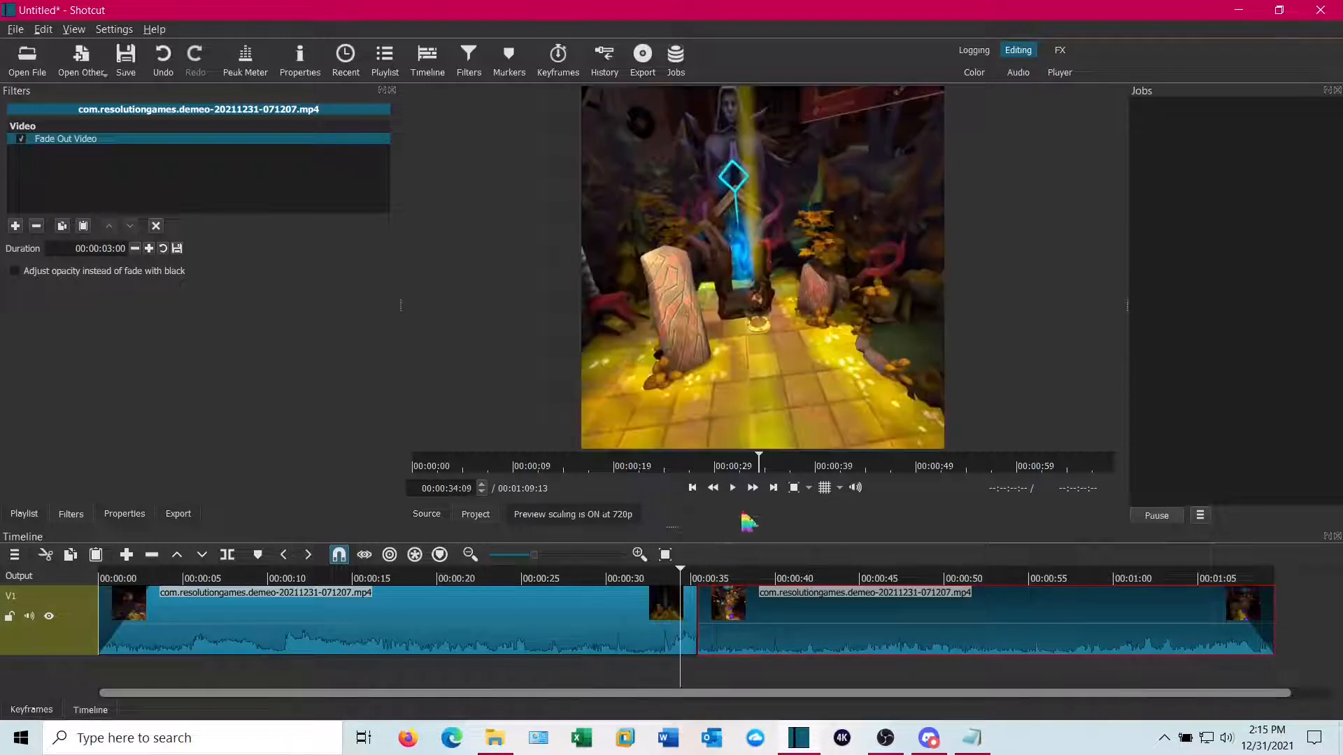
click(733, 488)
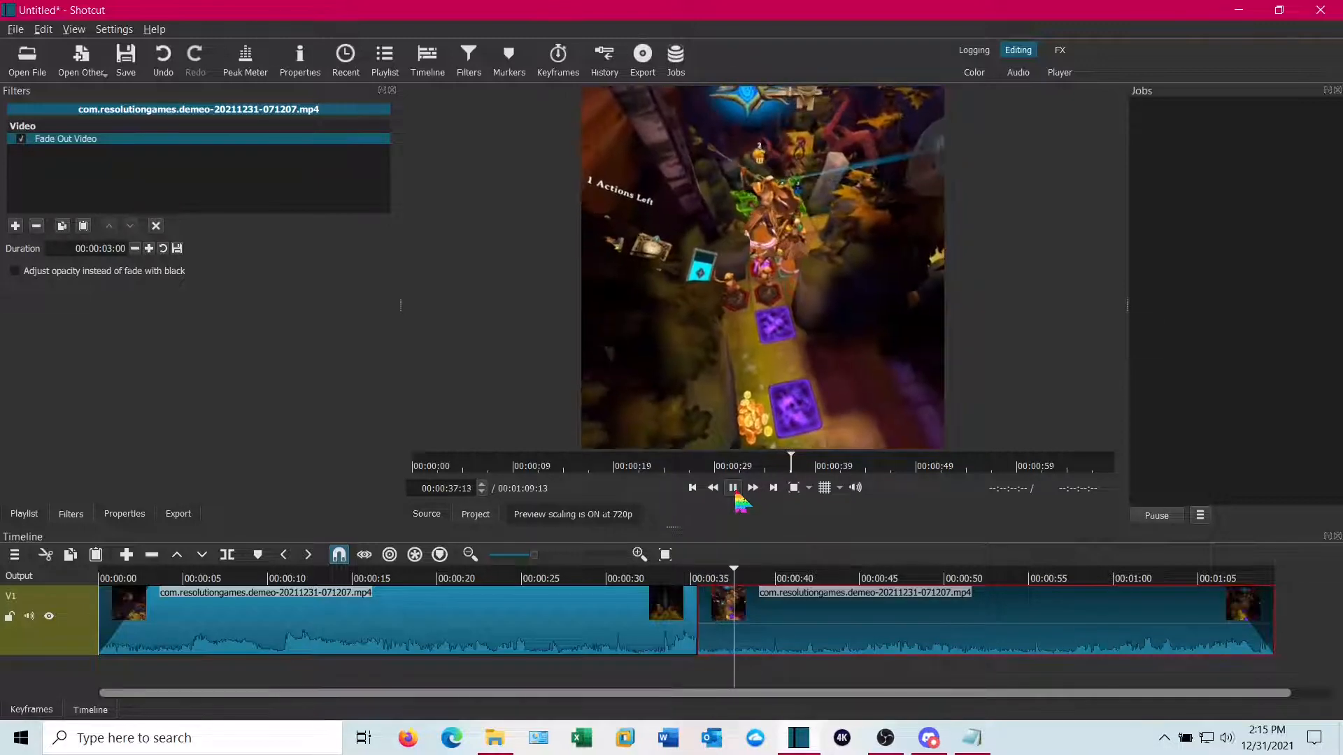
click(733, 488)
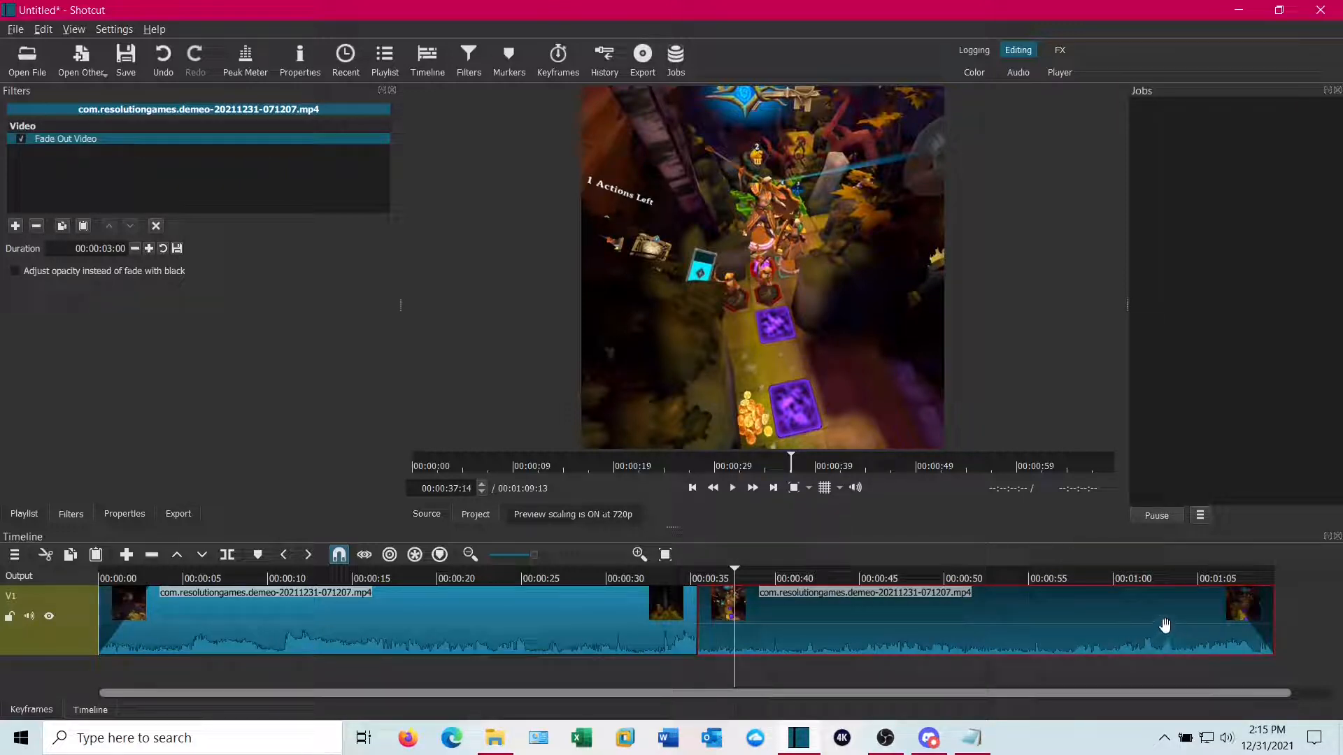
Overlap the second clip onto the end of the first to create a transition about 10 seconds long, and play it back
drag(1164, 624, 978, 633)
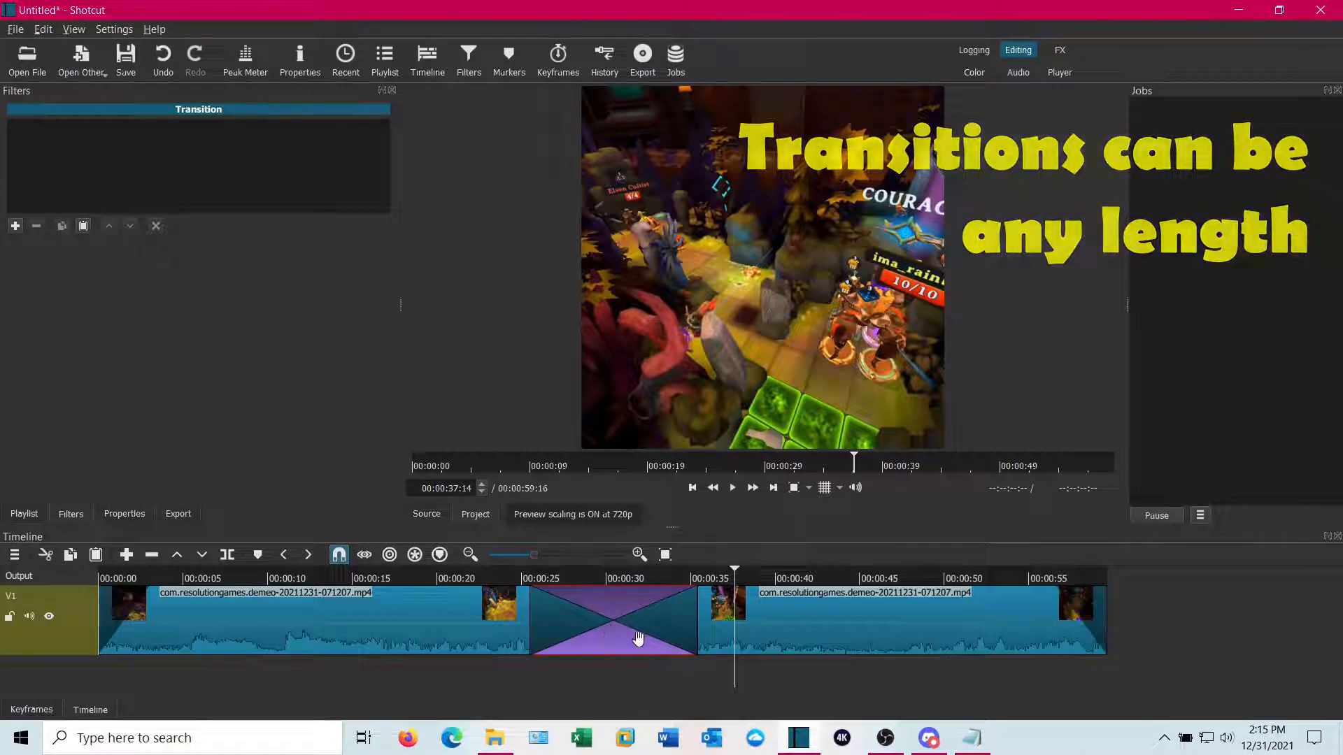
click(517, 678)
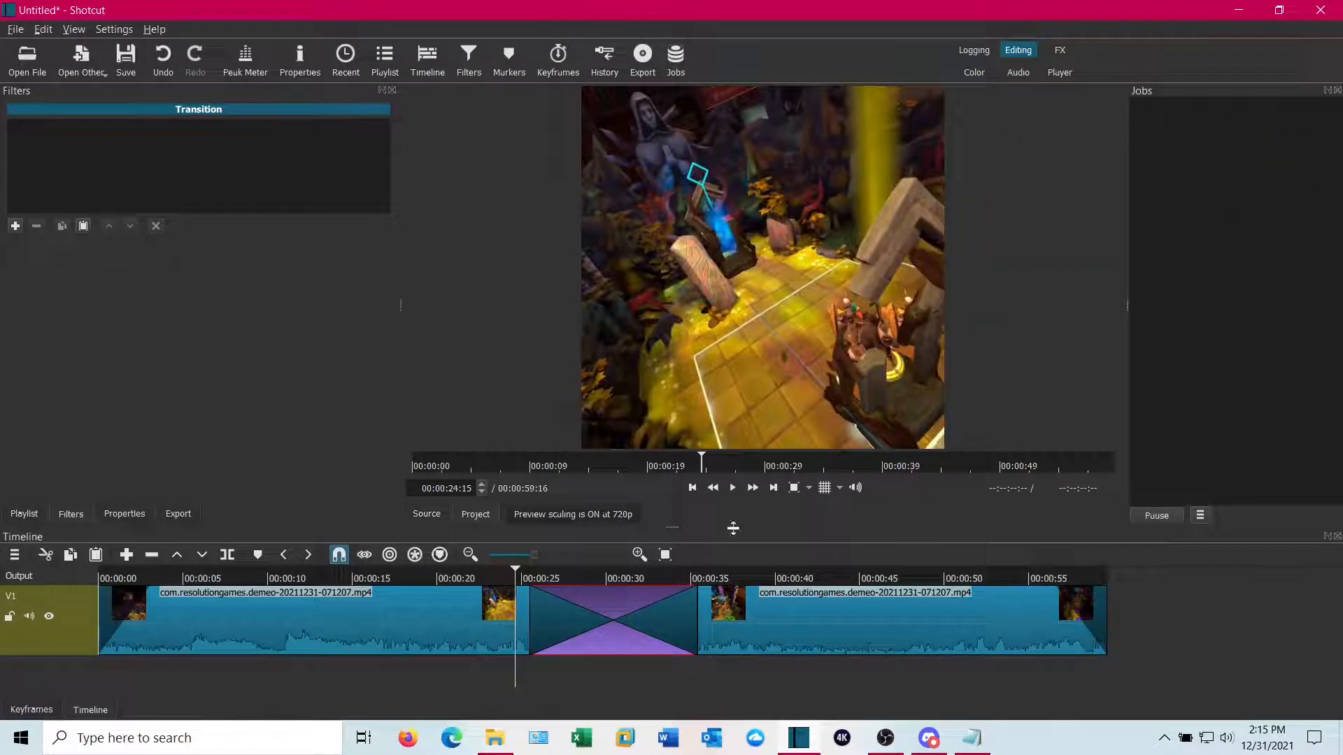
click(732, 487)
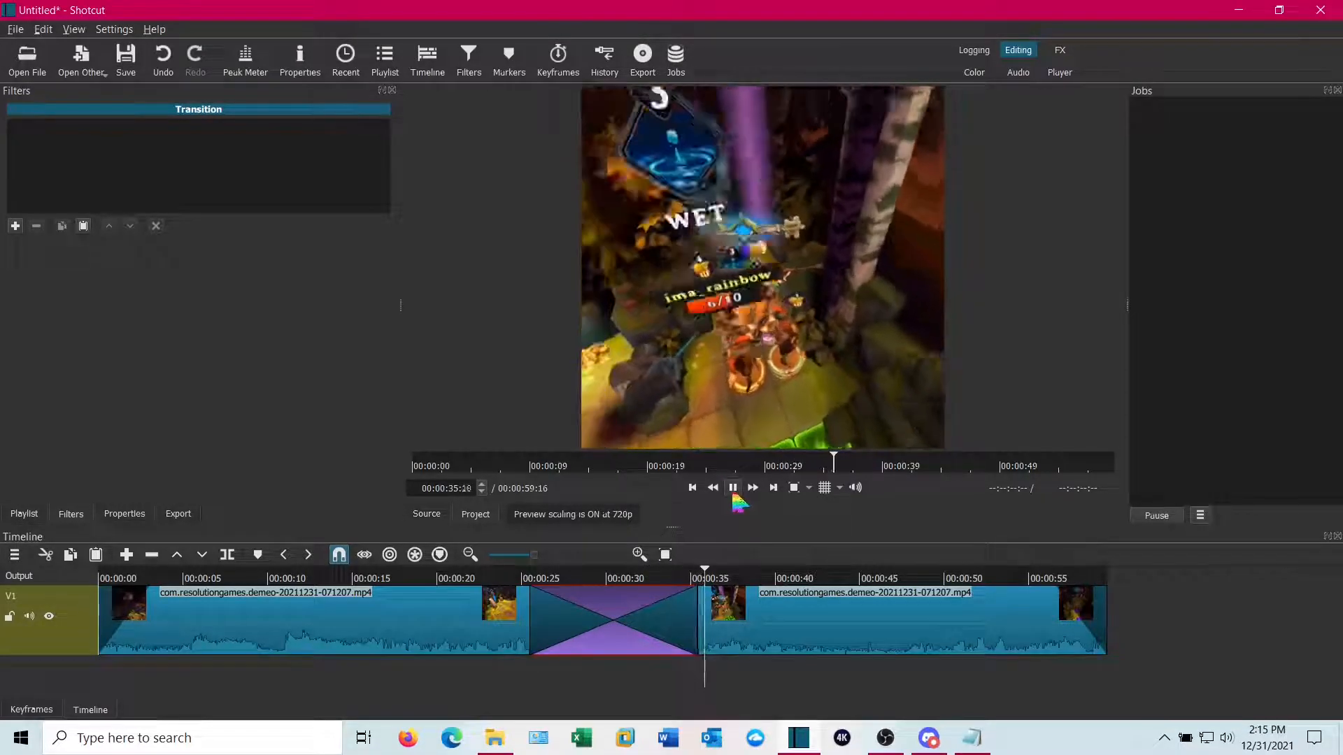
click(734, 489)
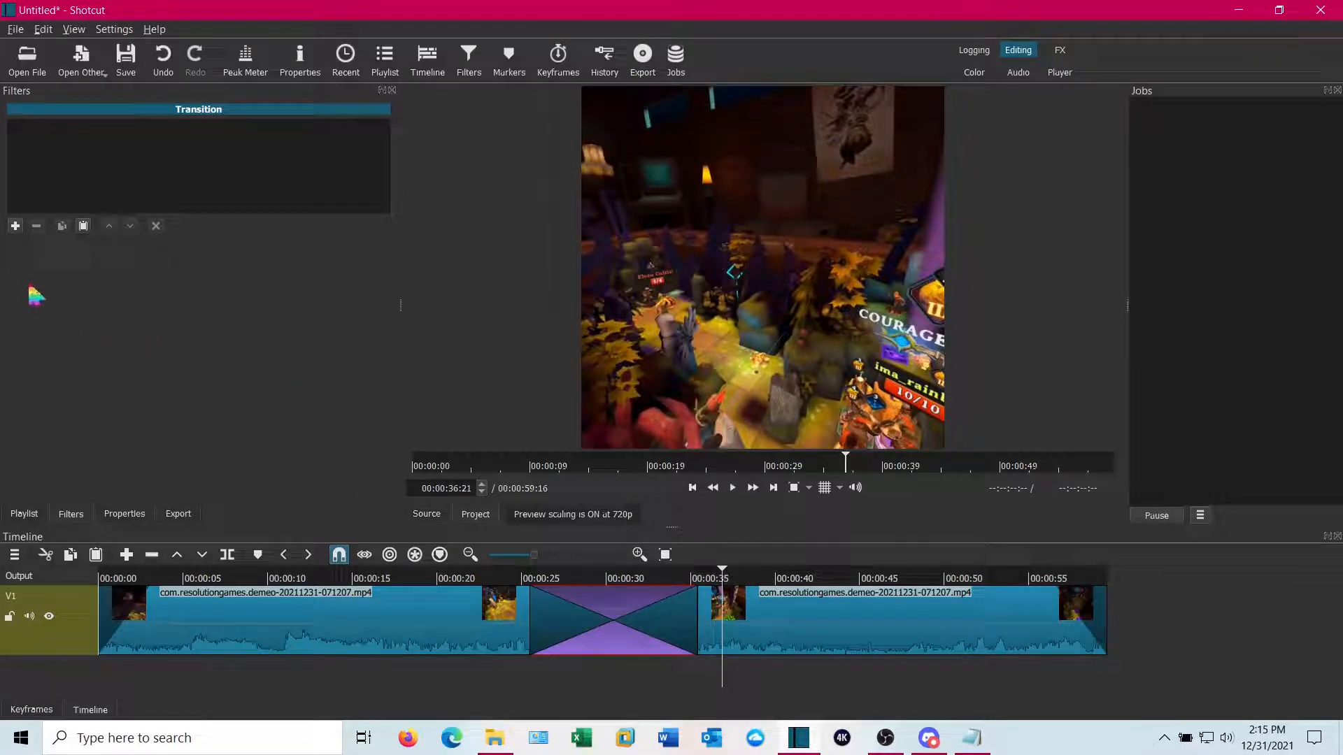
Set the transition's video effect to Iris Circle
click(125, 515)
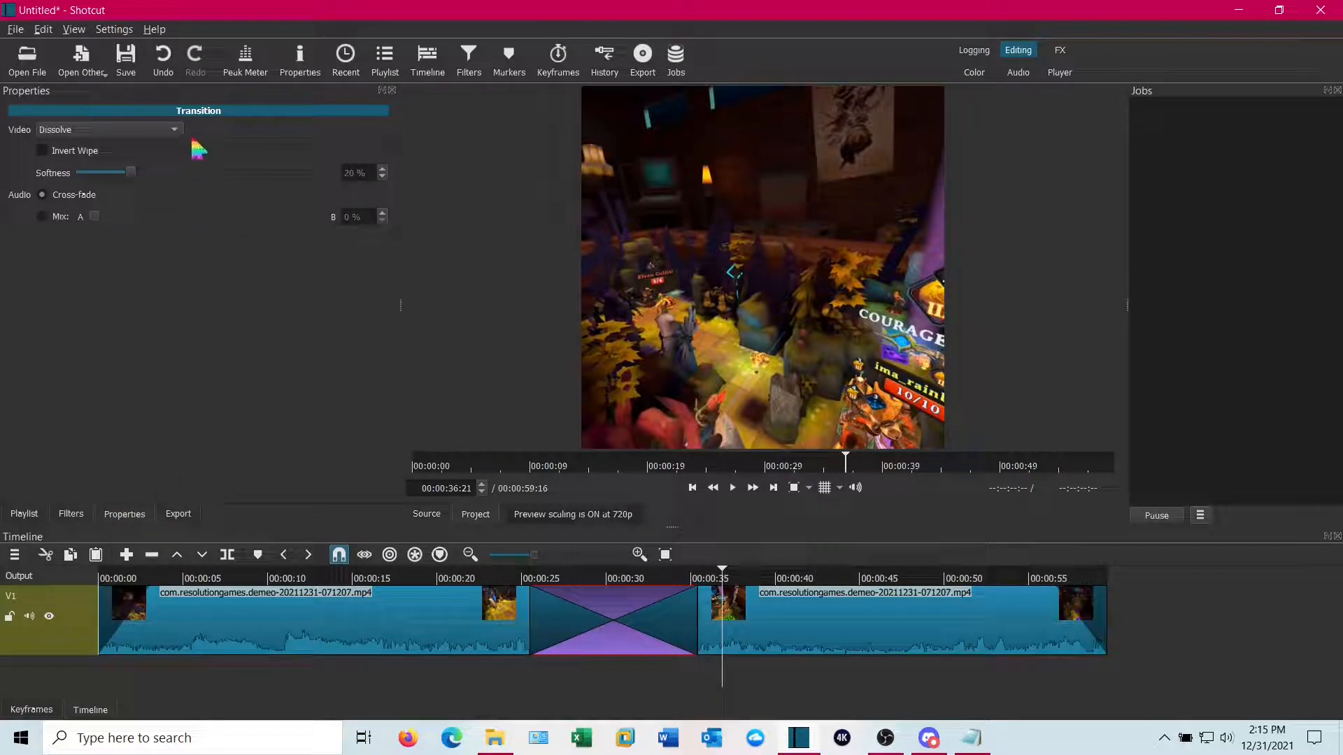
click(175, 131)
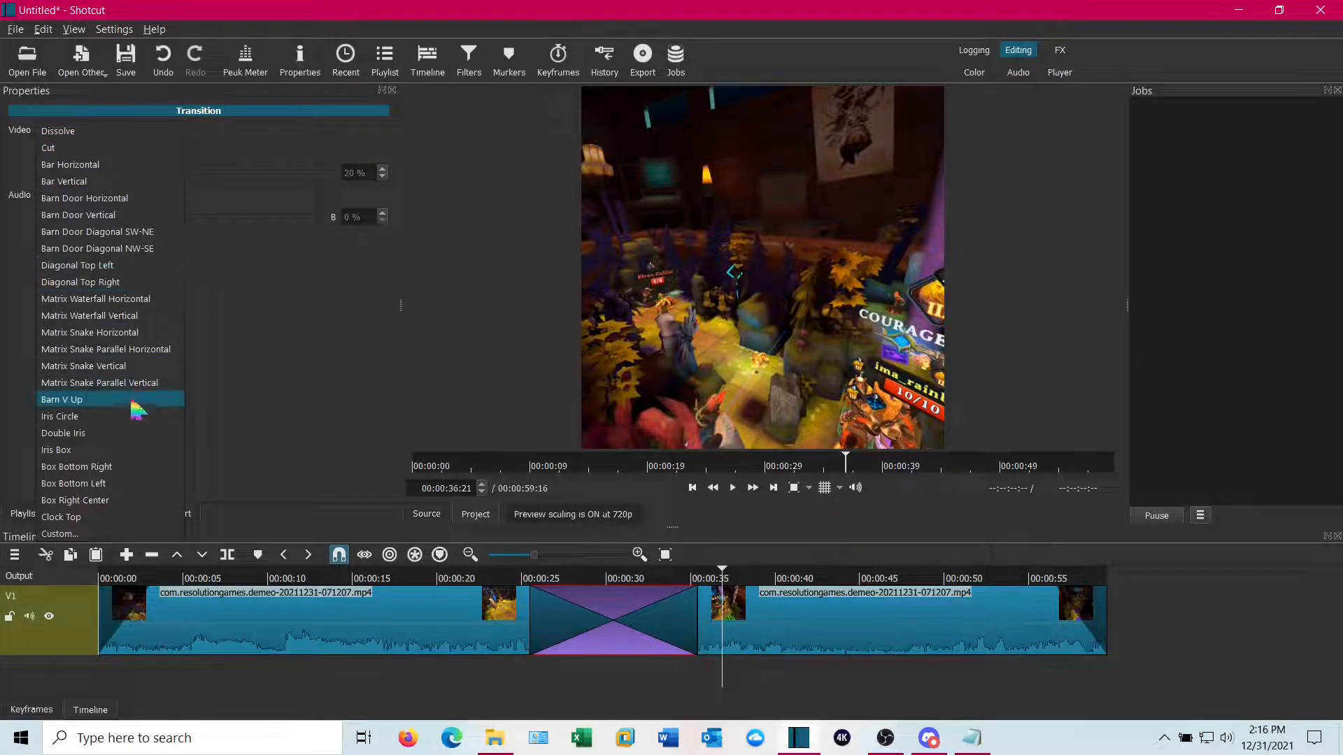
click(131, 420)
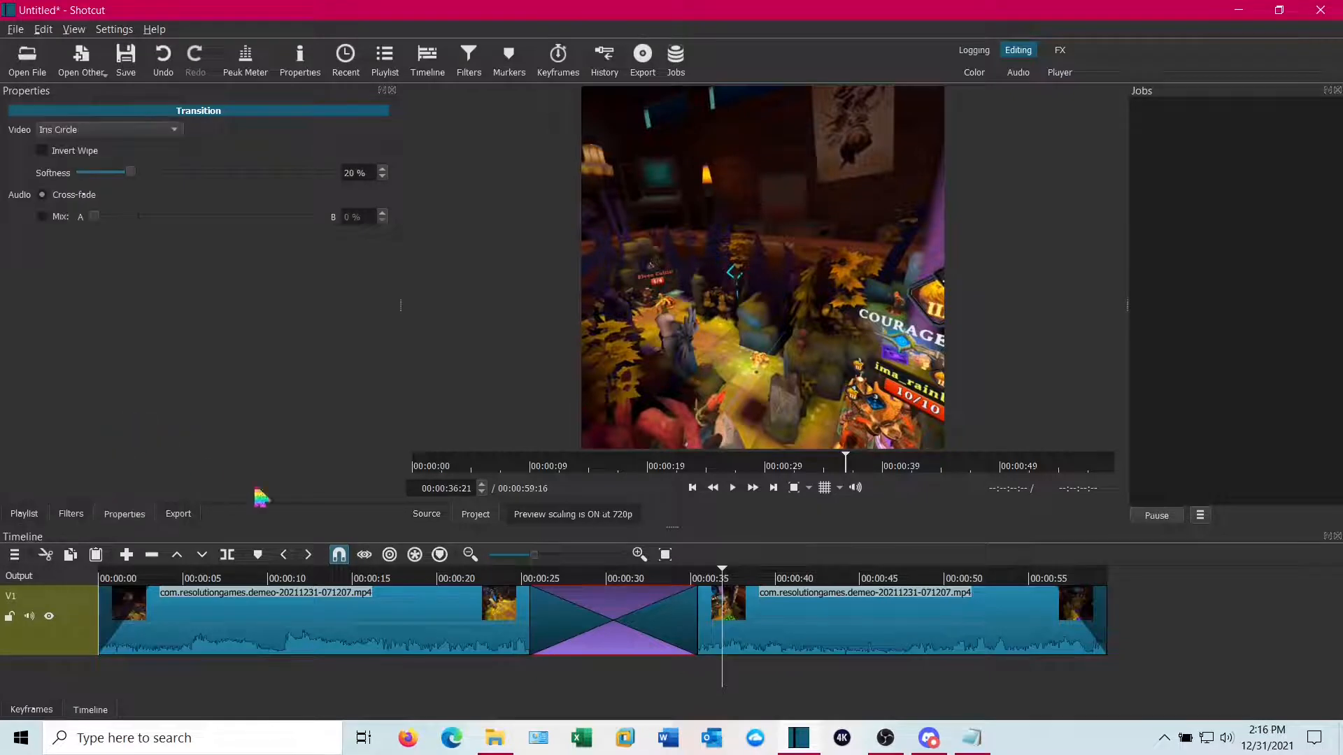
Play back the transition from just before it starts to preview the Iris Circle effect
drag(723, 682, 516, 691)
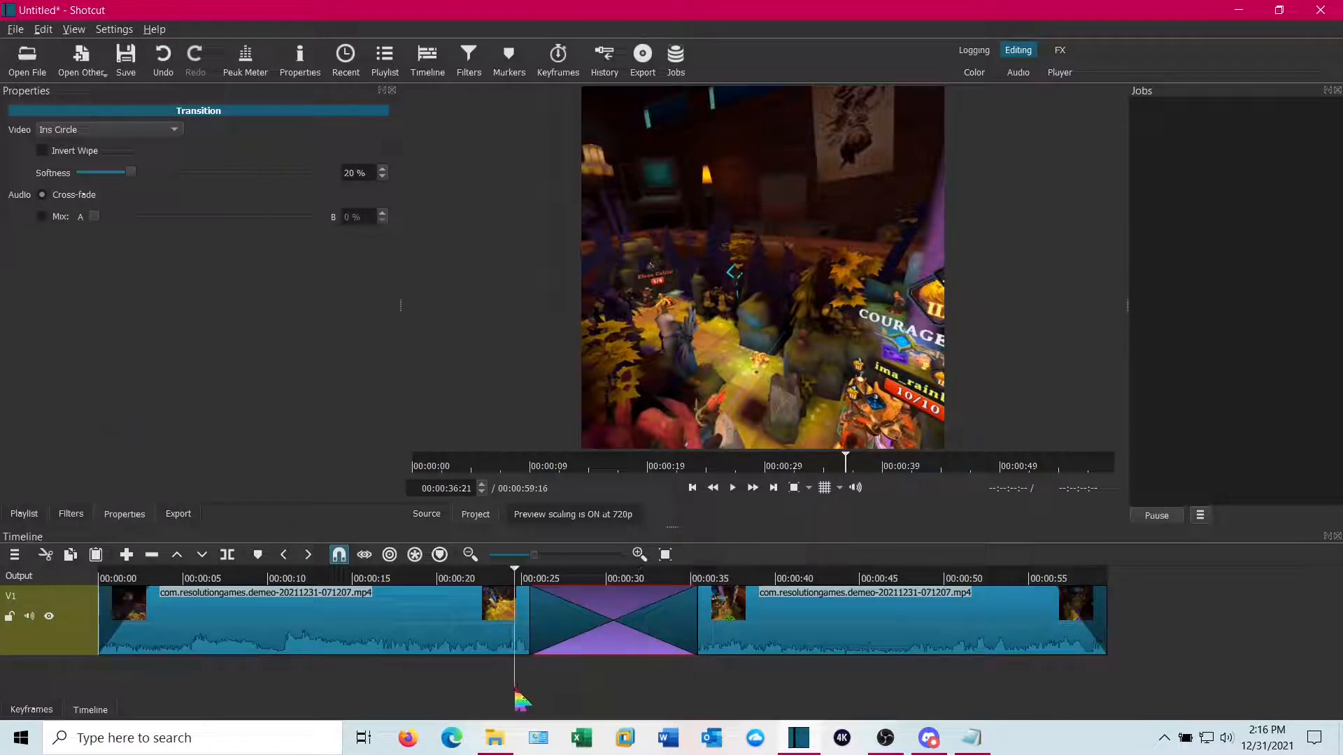
click(732, 488)
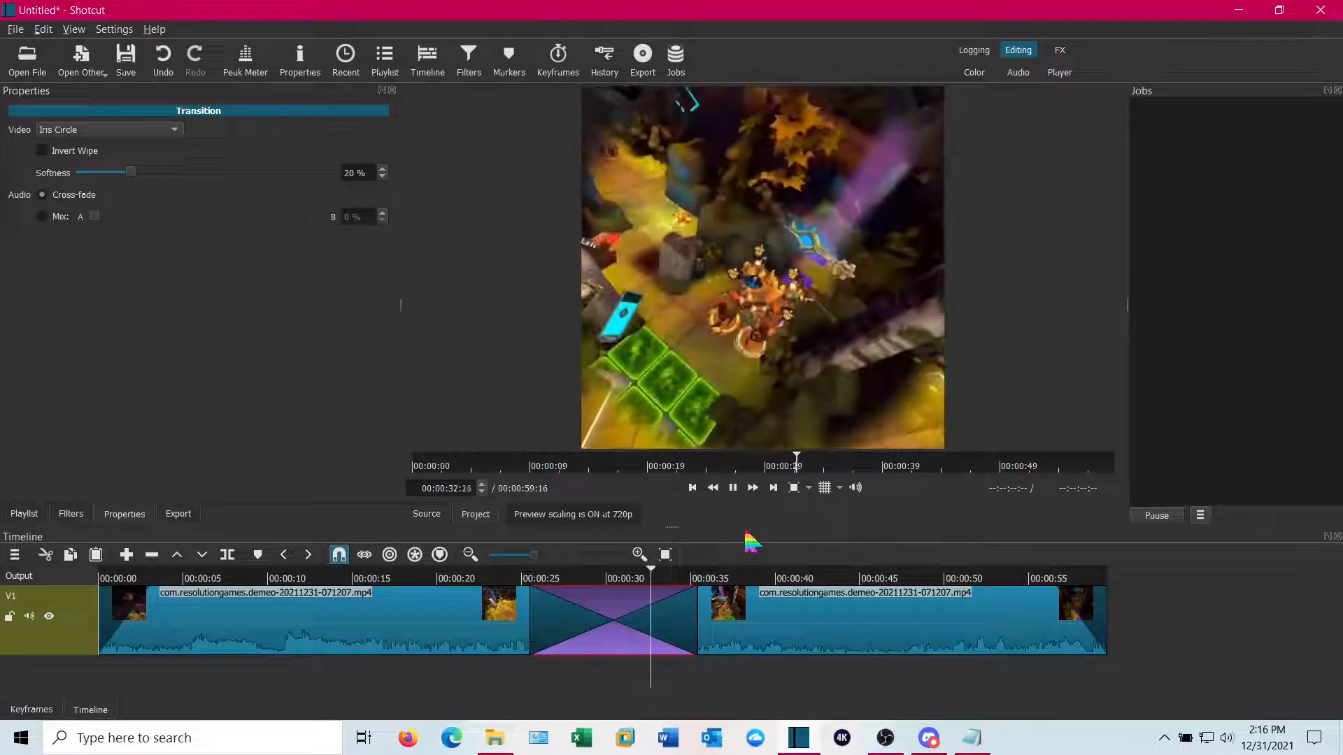
click(734, 488)
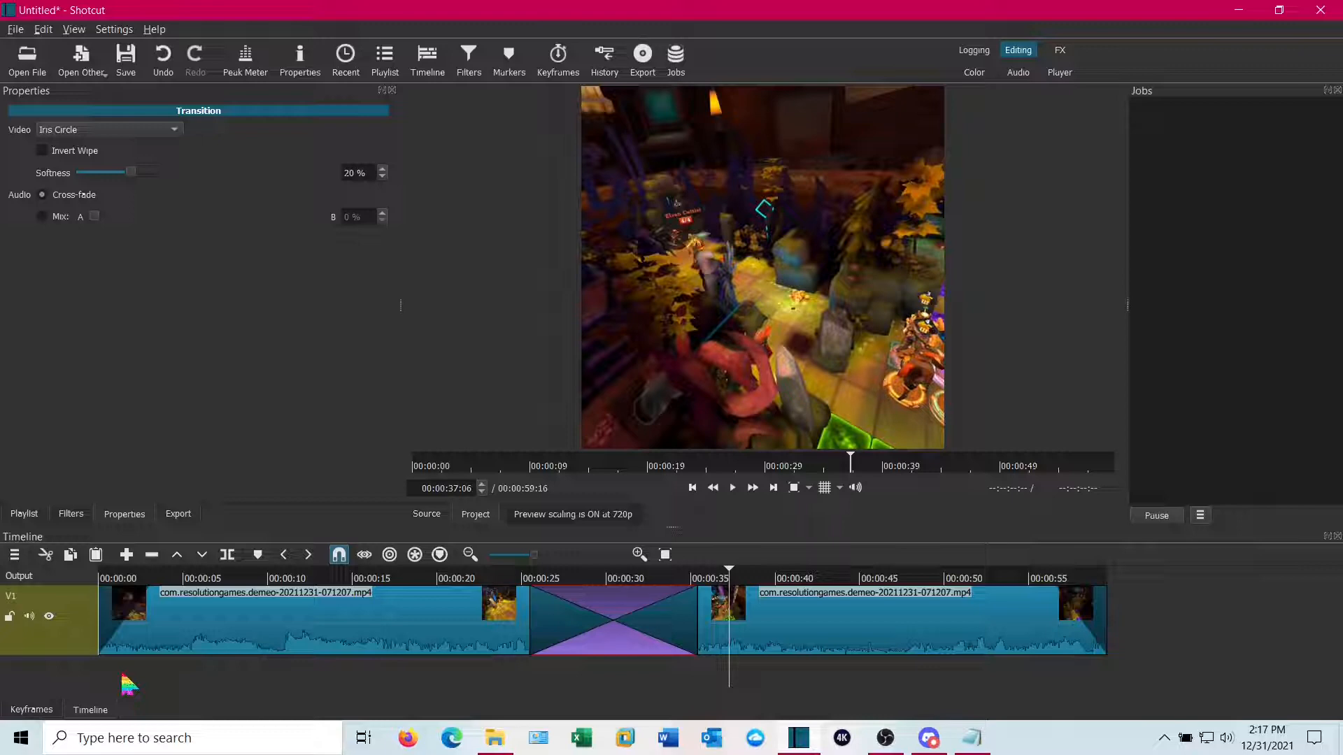
Add a second video track above V1 and enlarge the timeline area to show both tracks
click(84, 661)
right_click(84, 661)
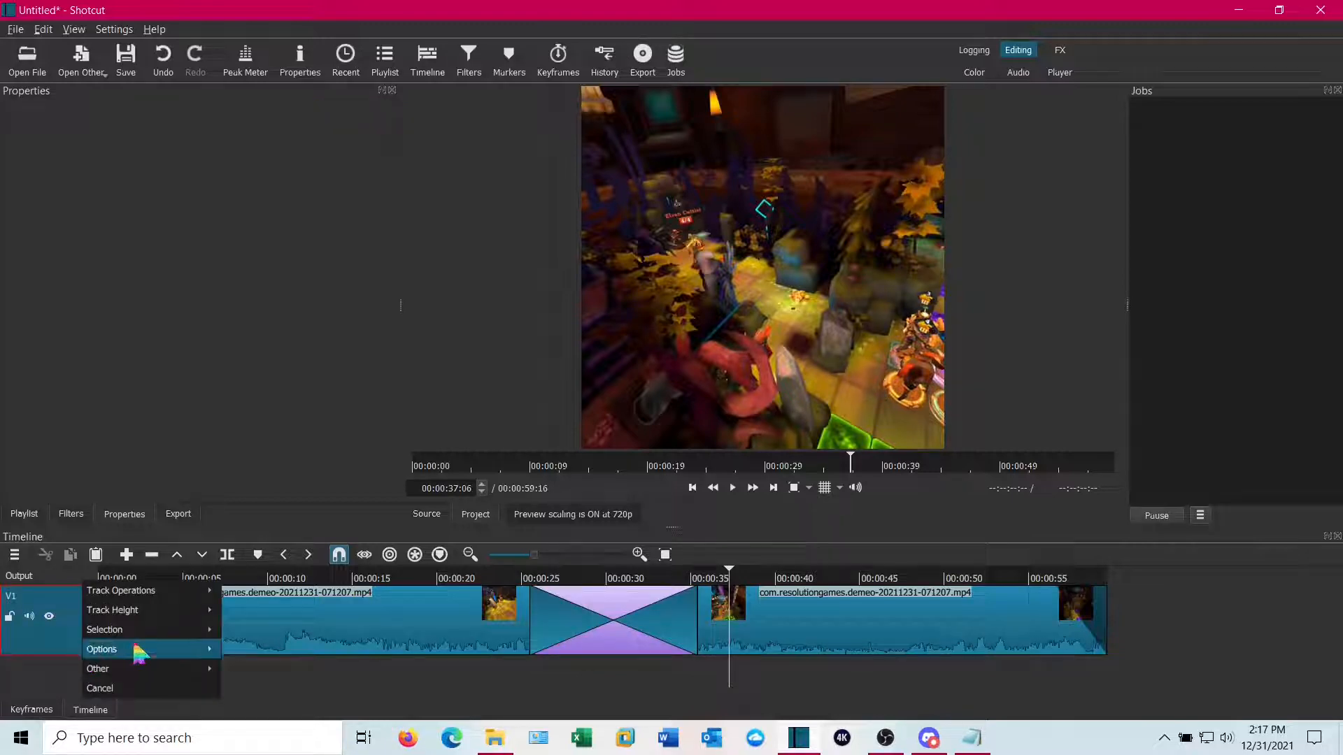
mouse_move(157, 598)
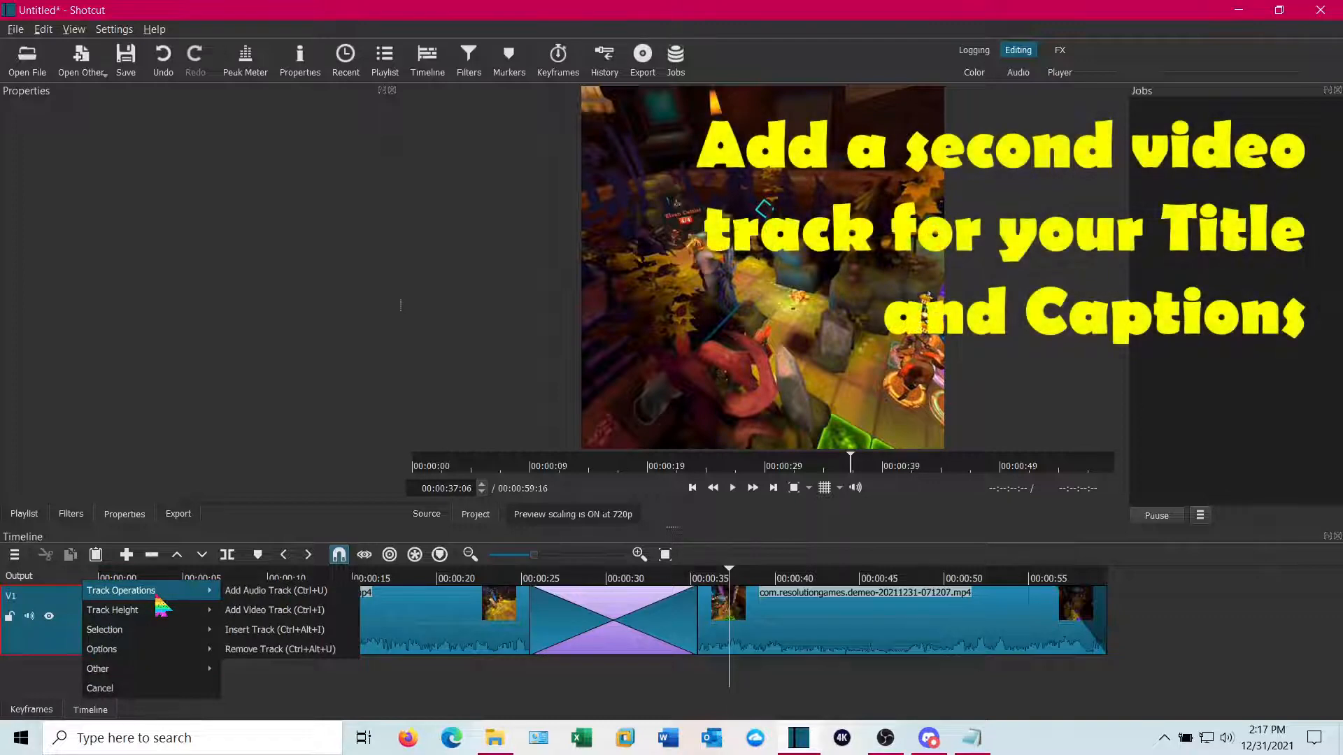
click(292, 611)
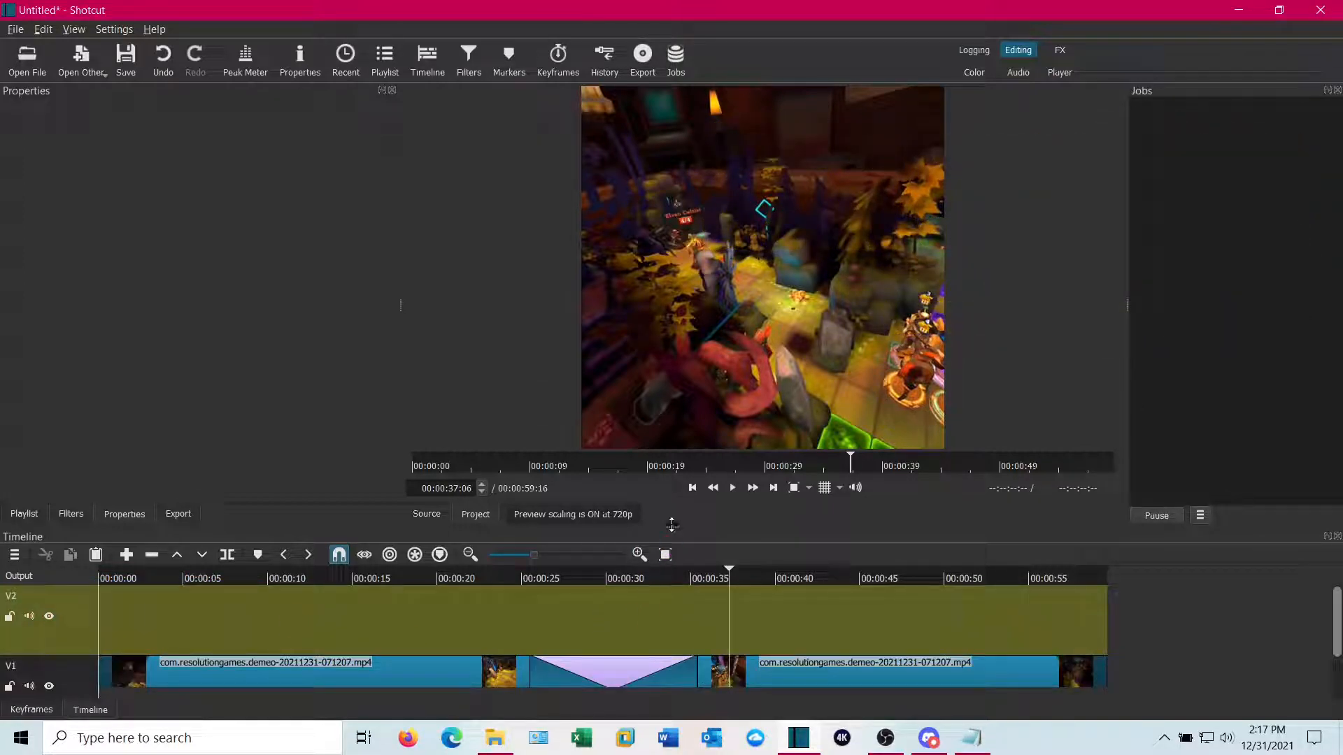
drag(671, 526, 672, 460)
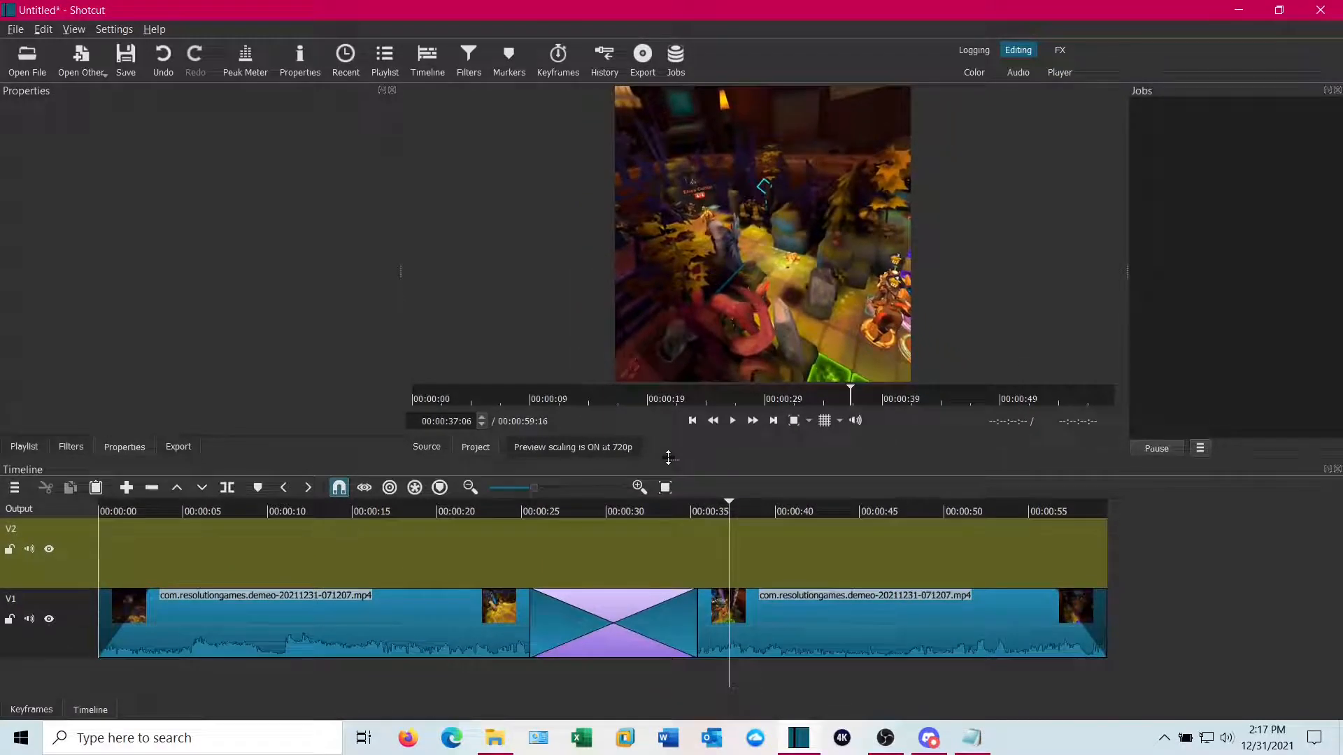
Create a Text clip with a transparent background and place it at the start of track V2
click(72, 581)
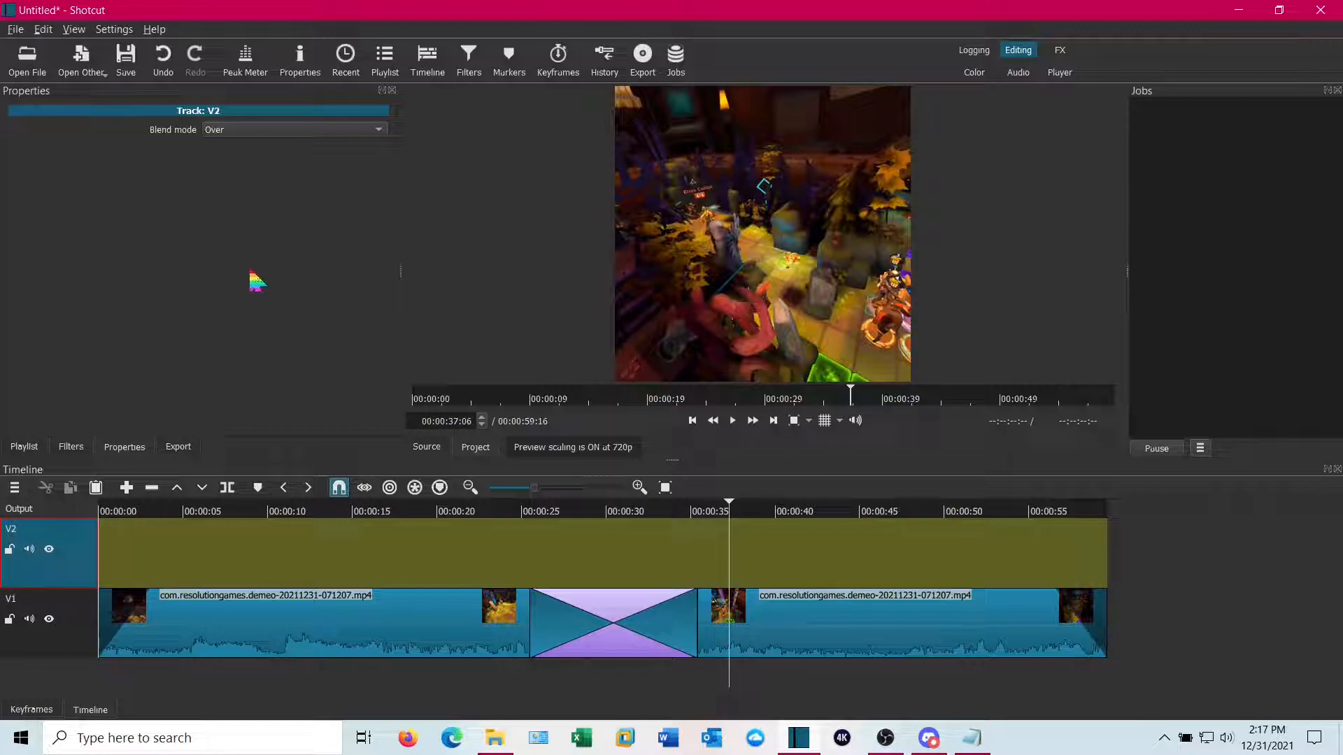
click(82, 62)
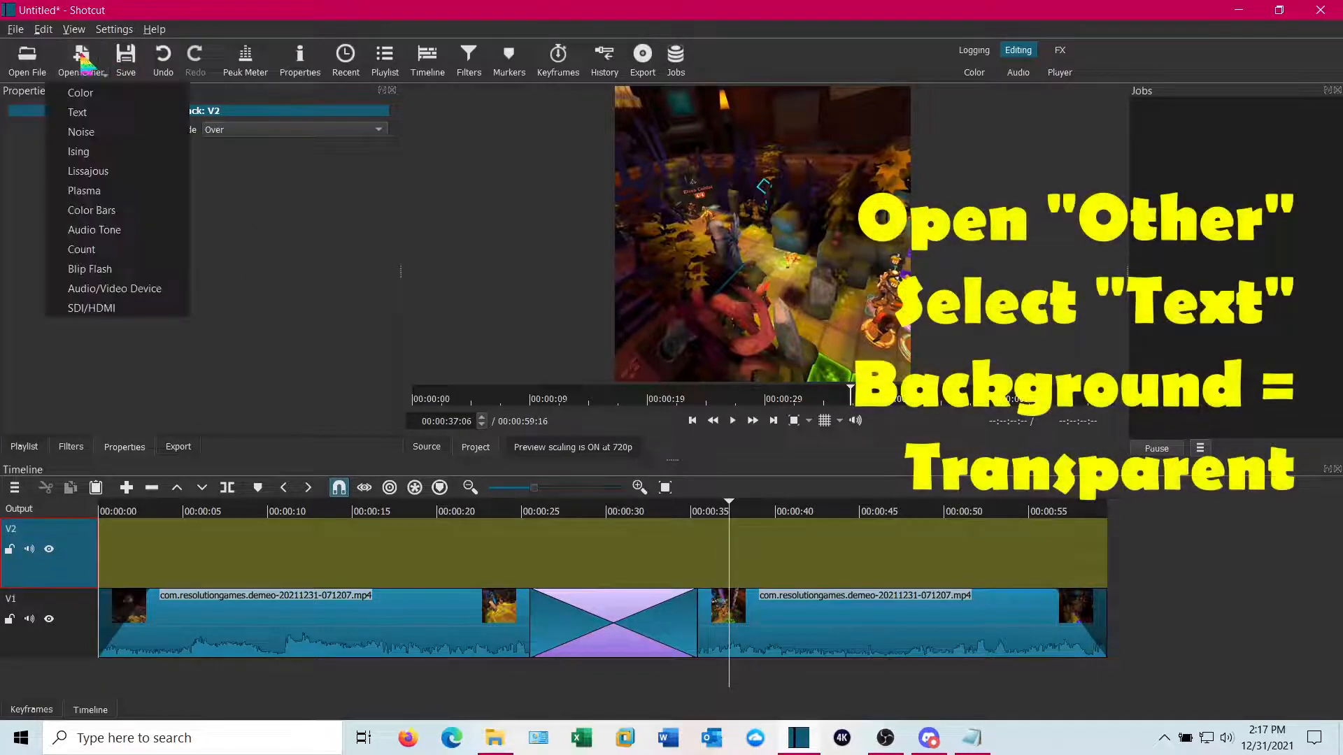
click(96, 120)
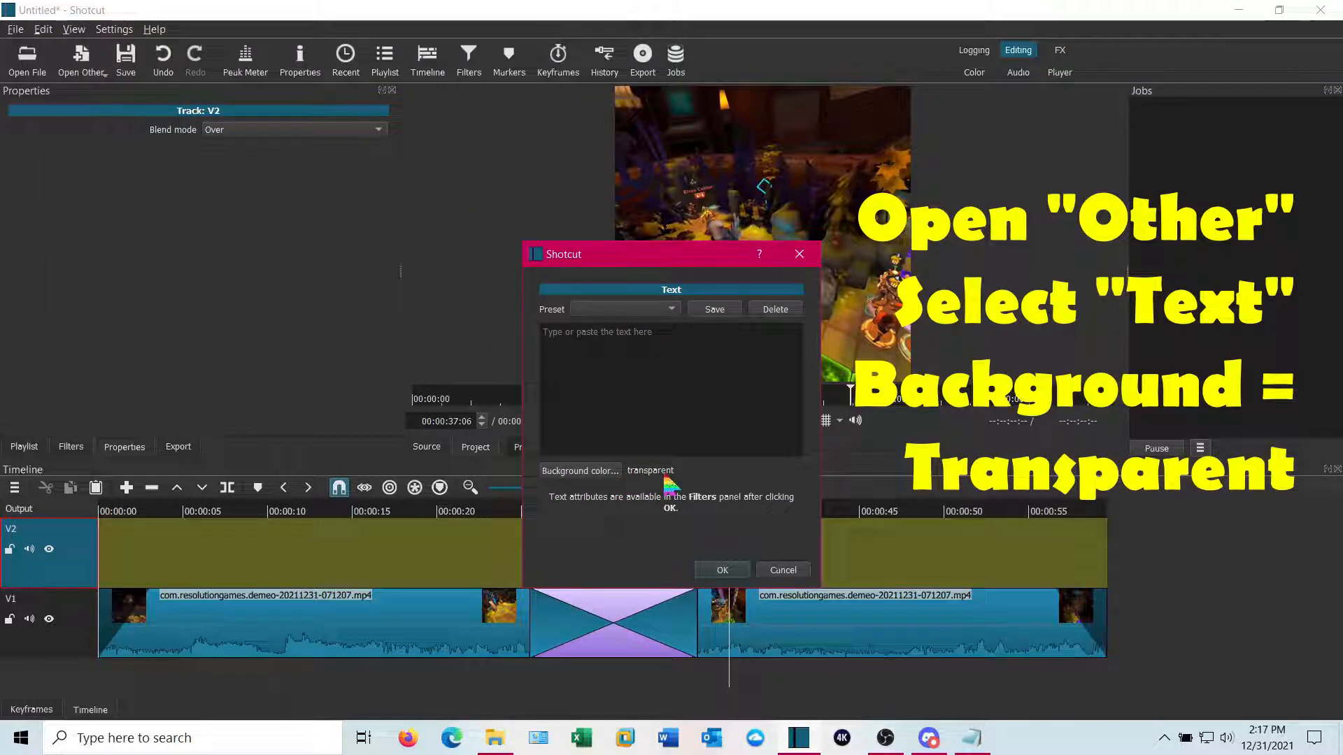
click(721, 572)
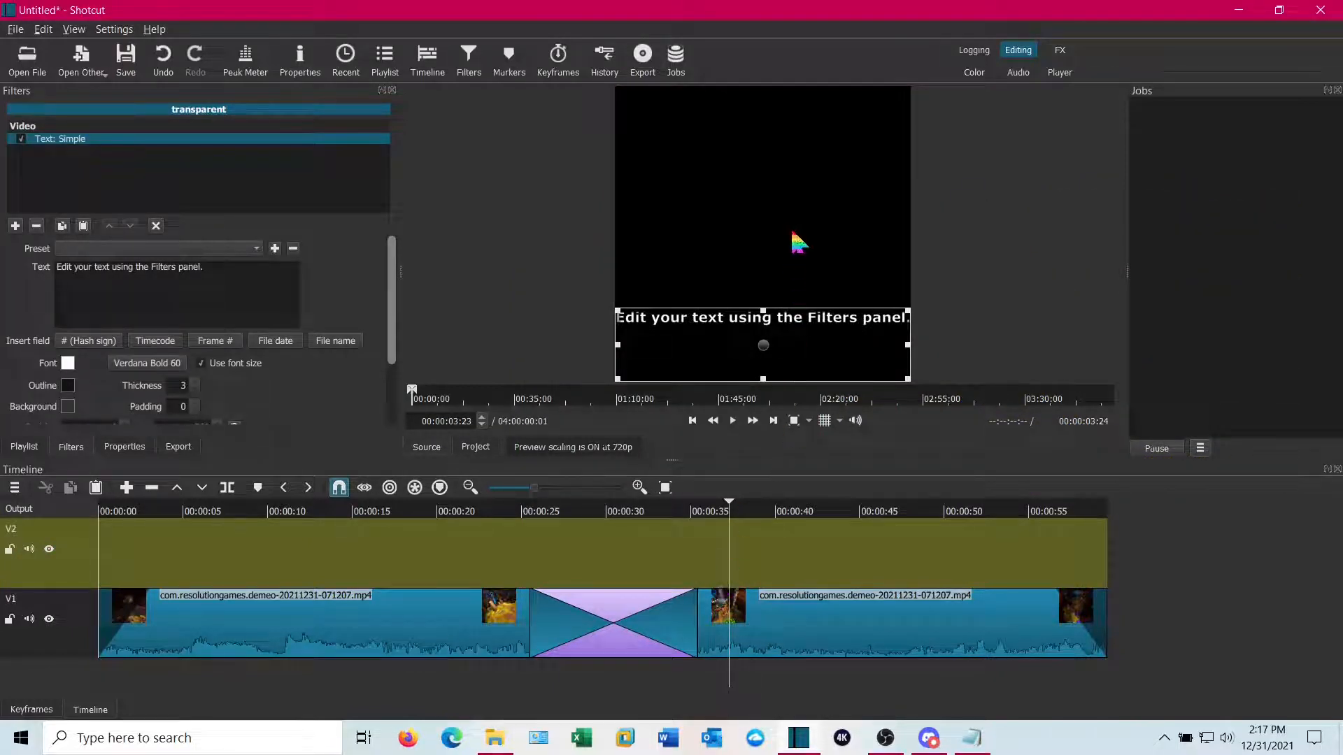
drag(763, 346, 270, 576)
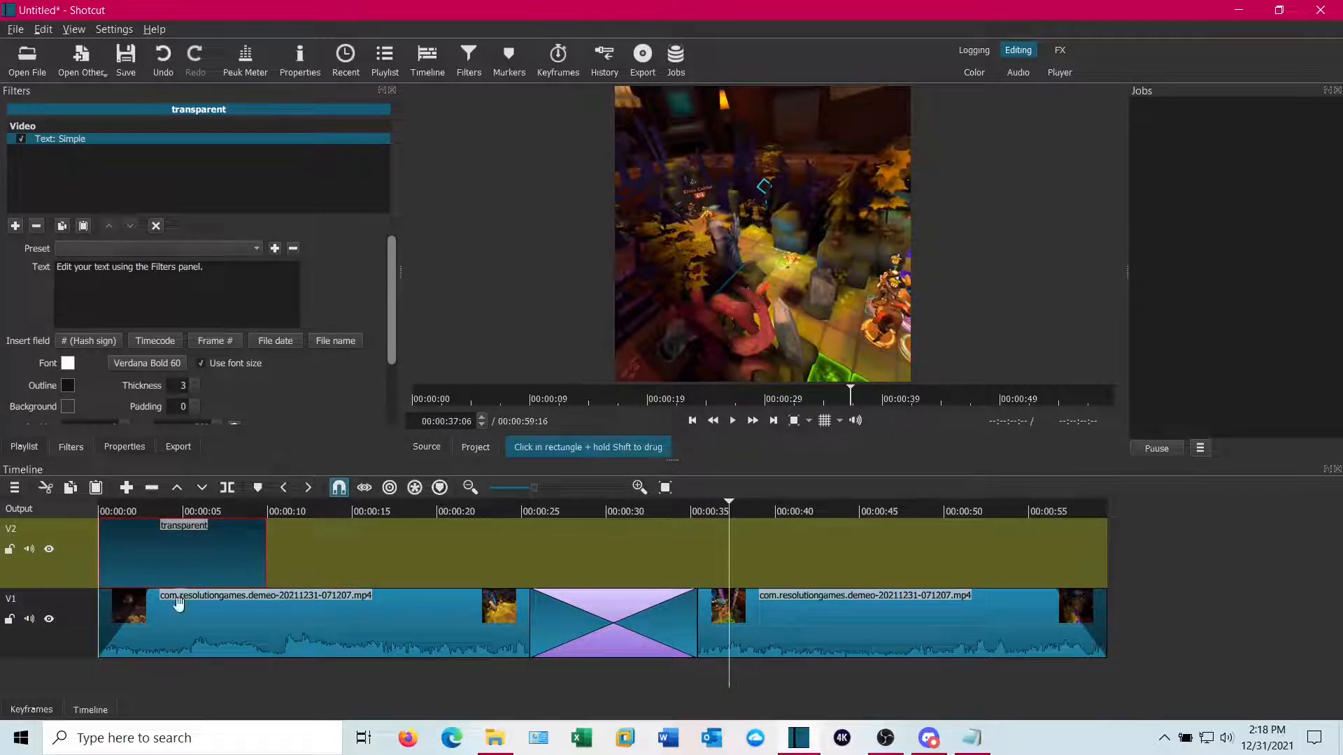
Replace the text clip's Text: Simple filter with a Text: Rich filter
click(164, 682)
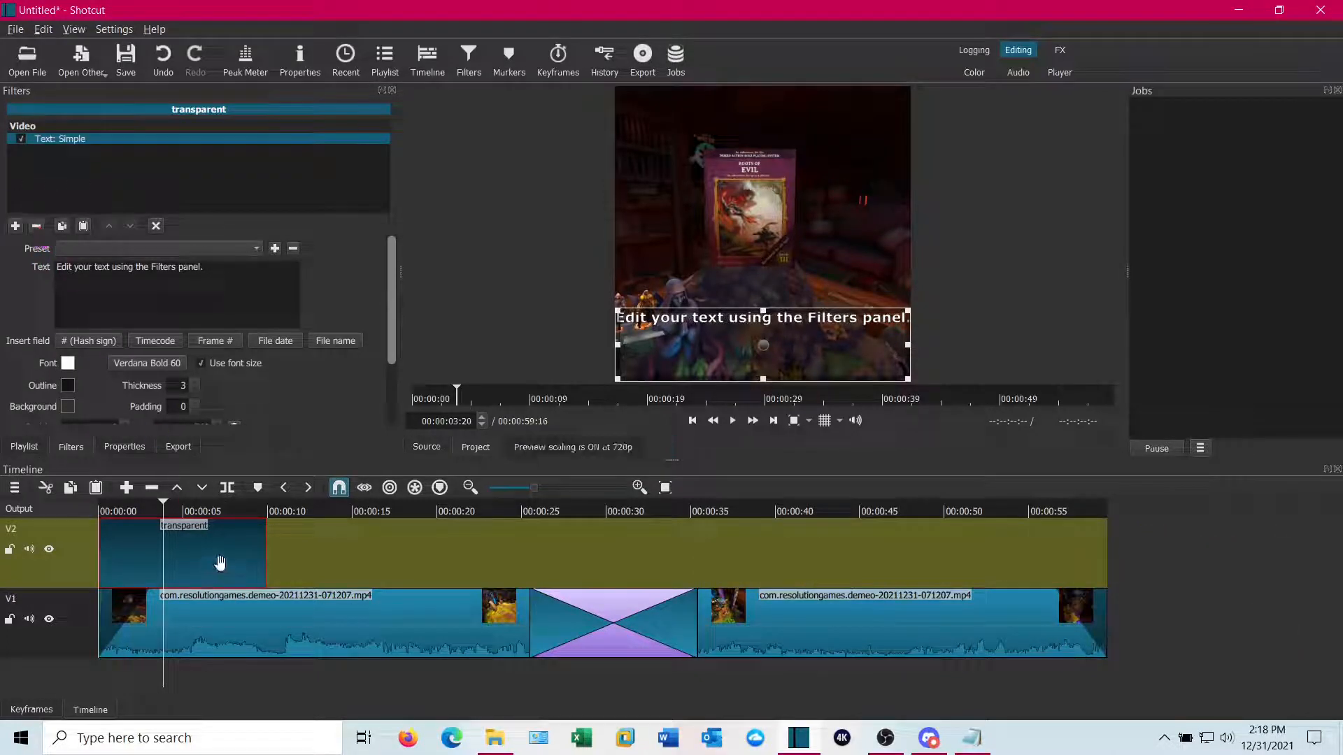
click(35, 229)
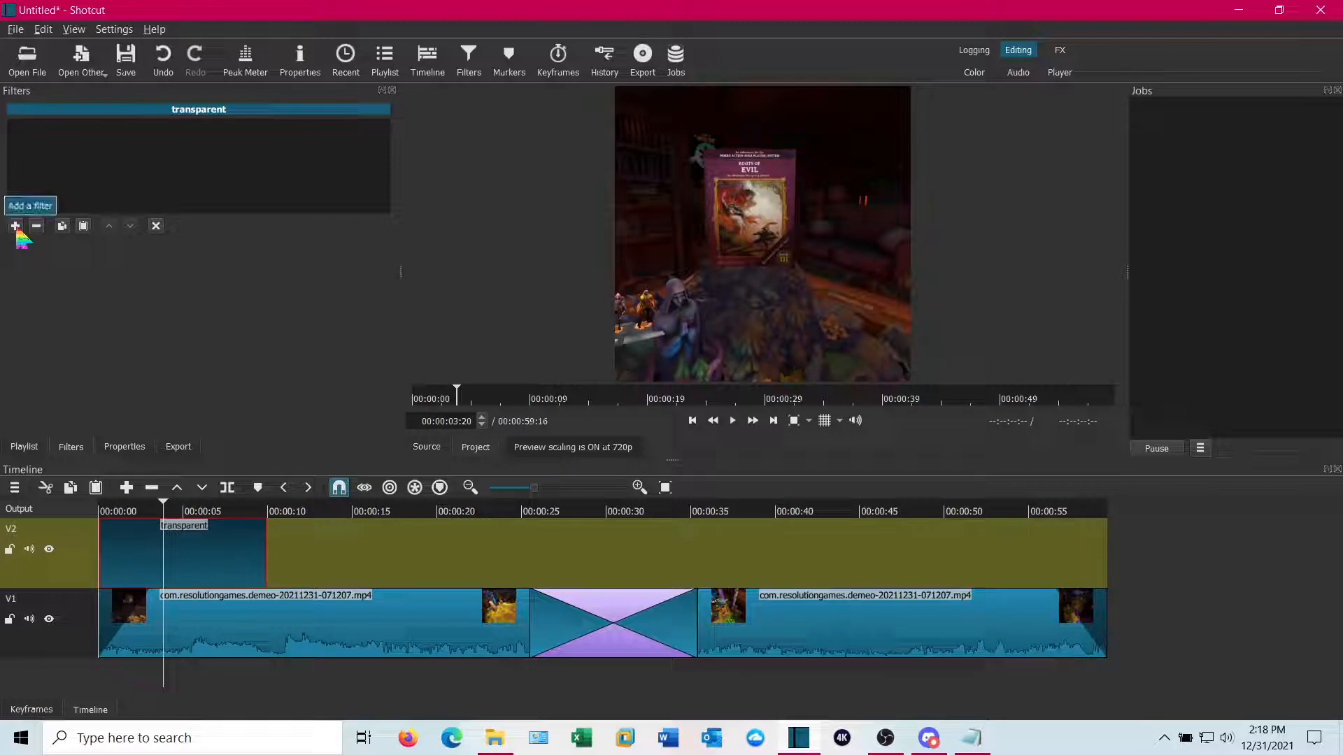
click(16, 228)
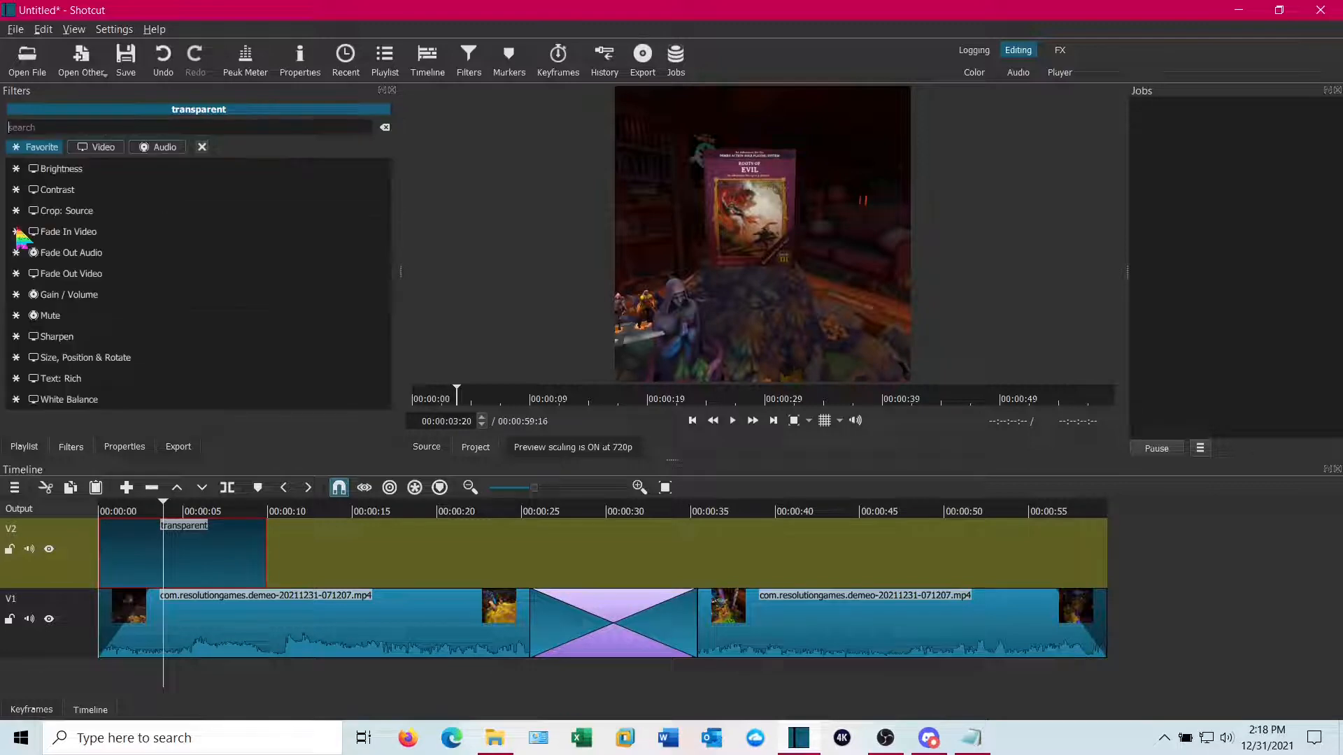
click(73, 381)
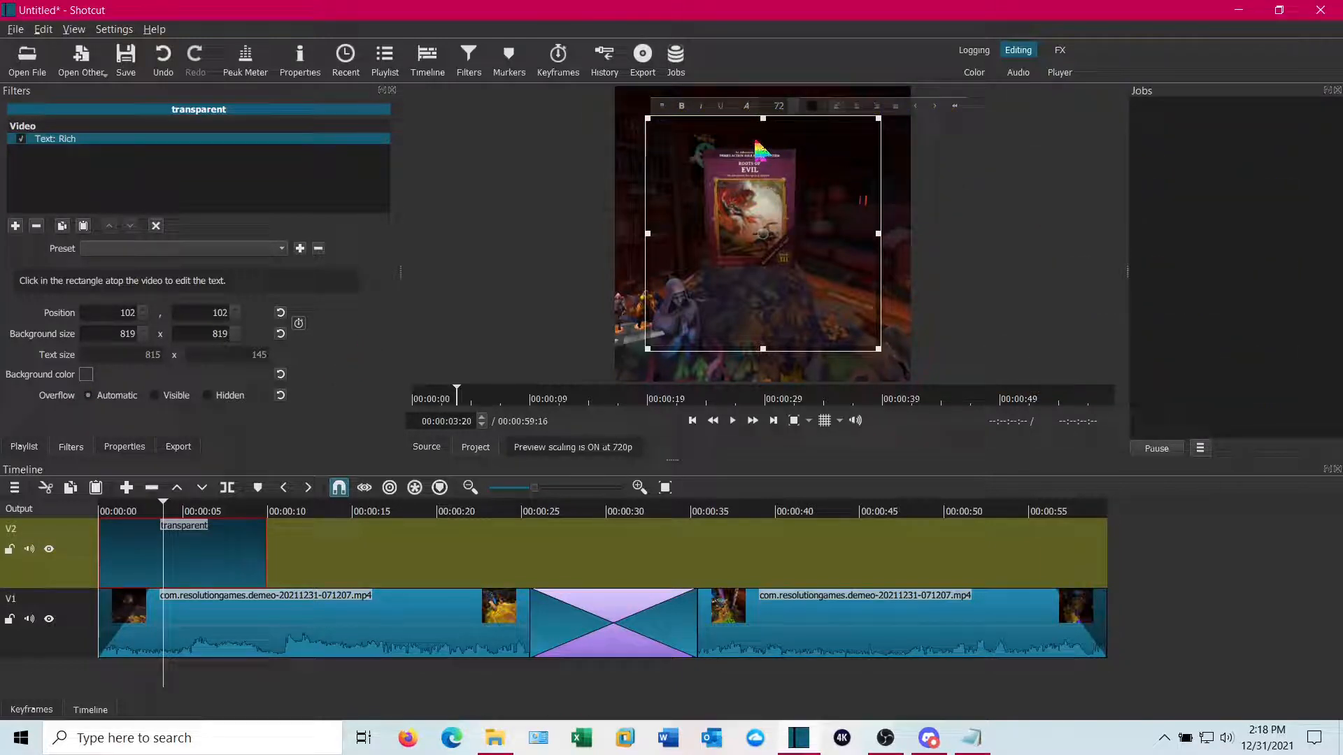
Enter the title text "Shot Demeo Video Demo" in the rich text box
text(Shot Demeo Video )
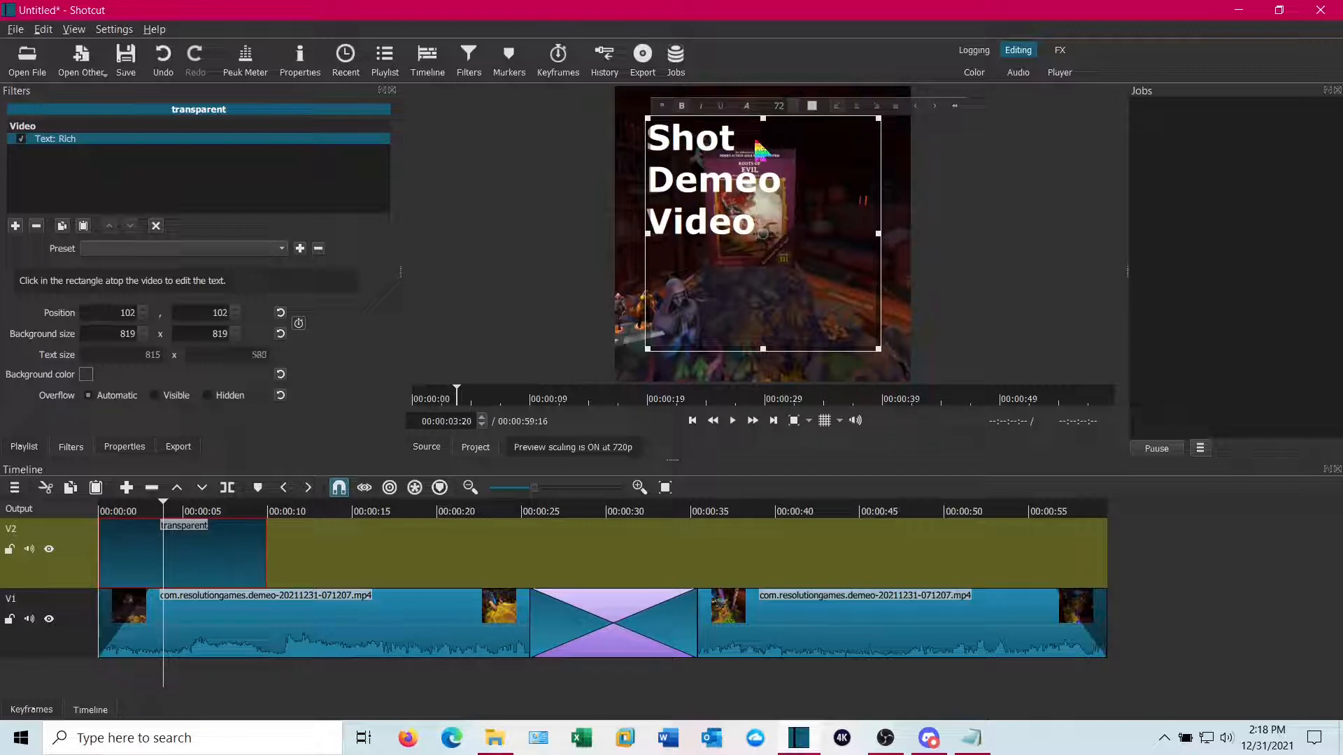
text(Demo)
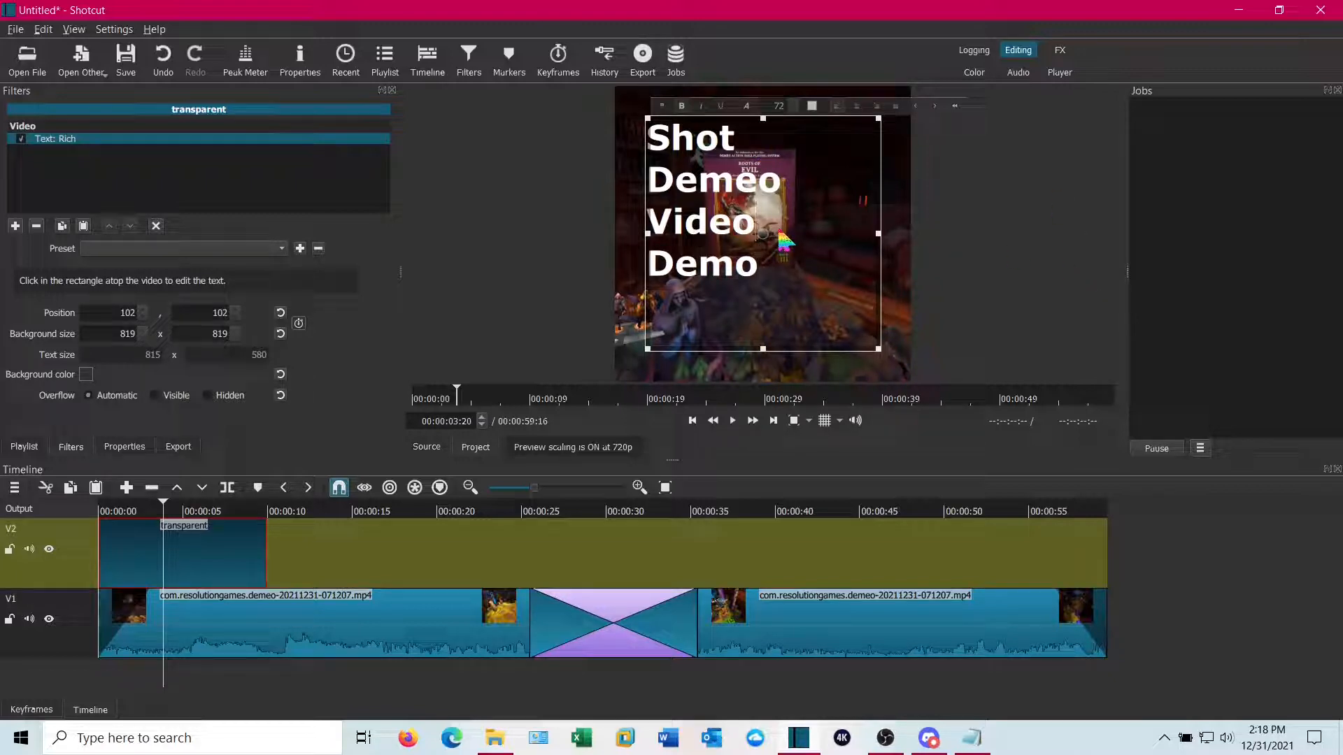
key(Delete)
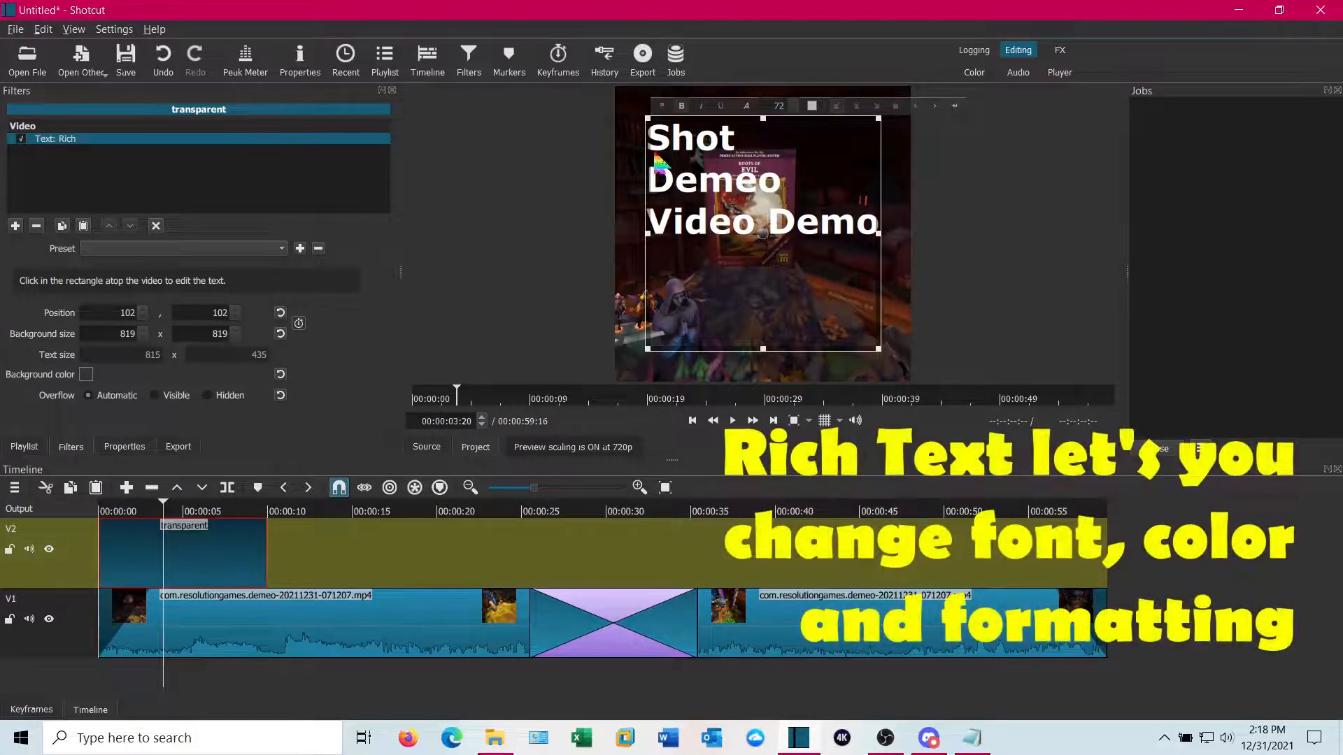
Set the title's font to Titania and change the word "Shot" to "Shotcut"
drag(655, 157, 885, 250)
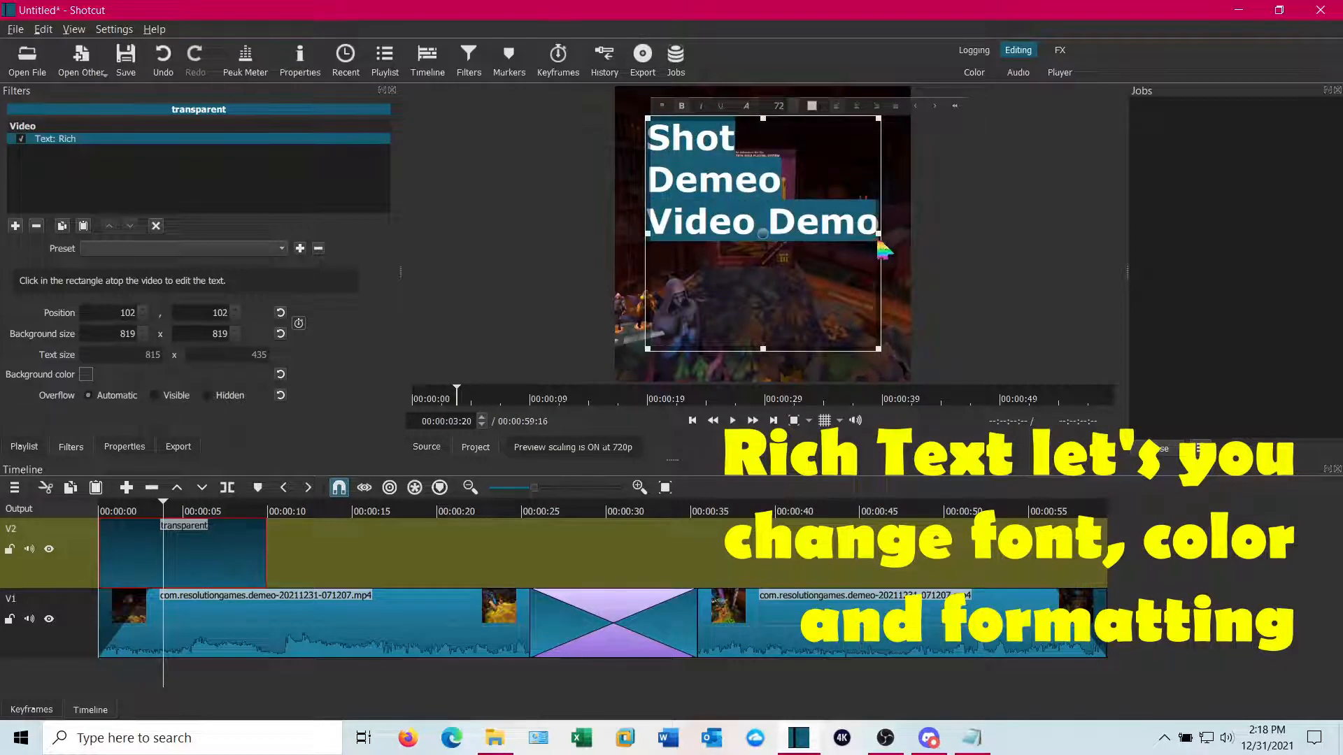
click(747, 109)
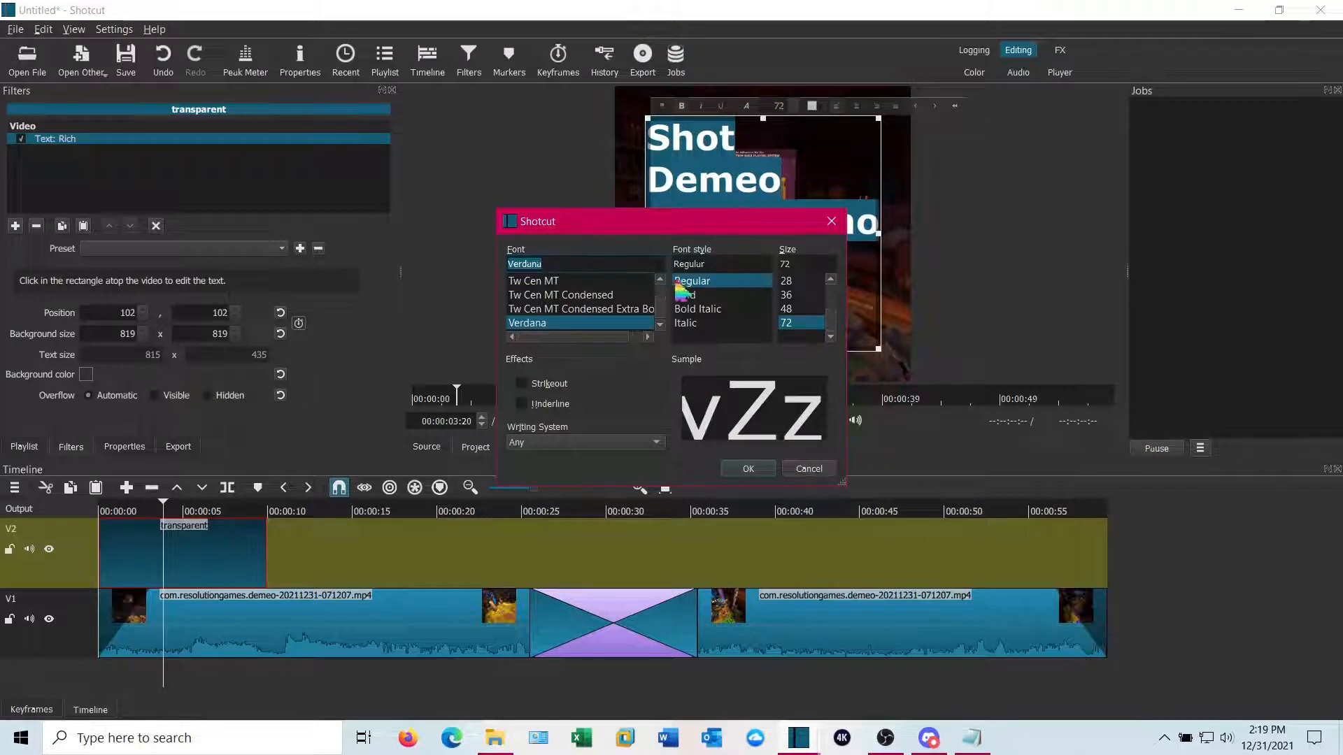
scroll(662, 285, up, 2)
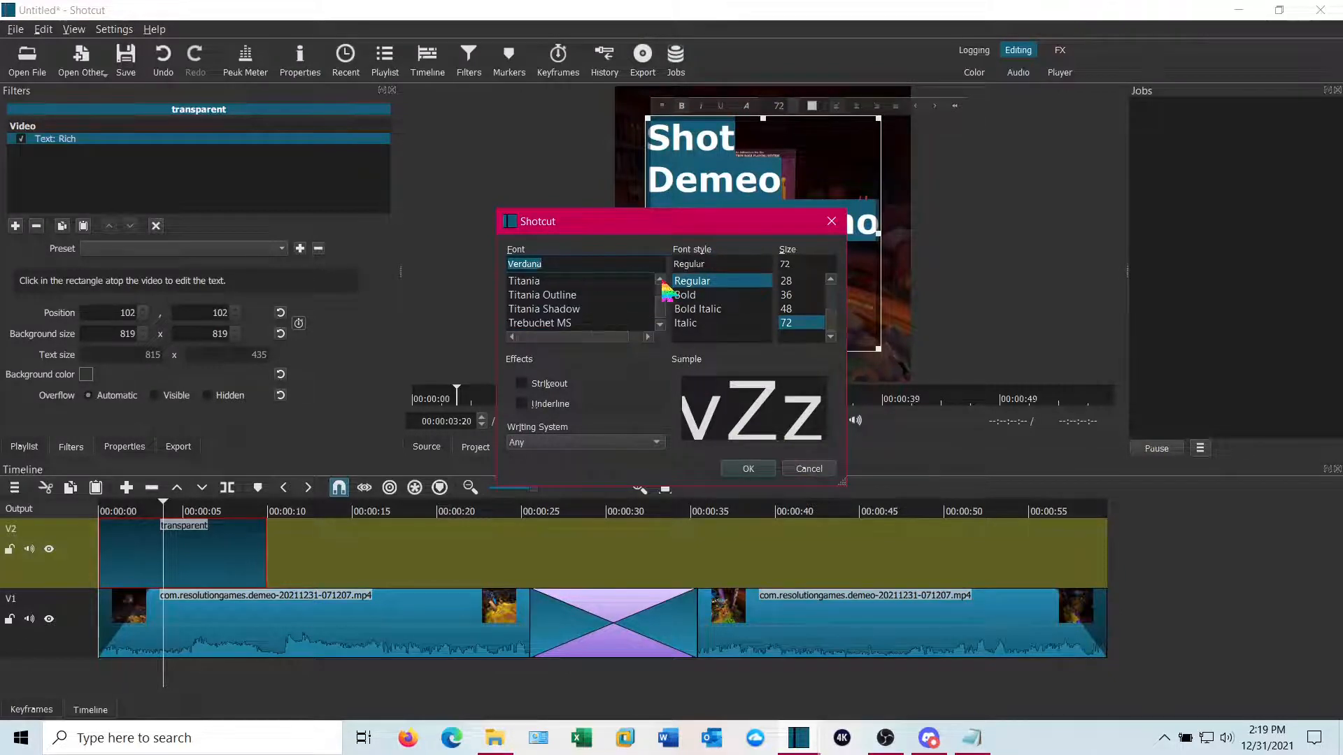
click(551, 282)
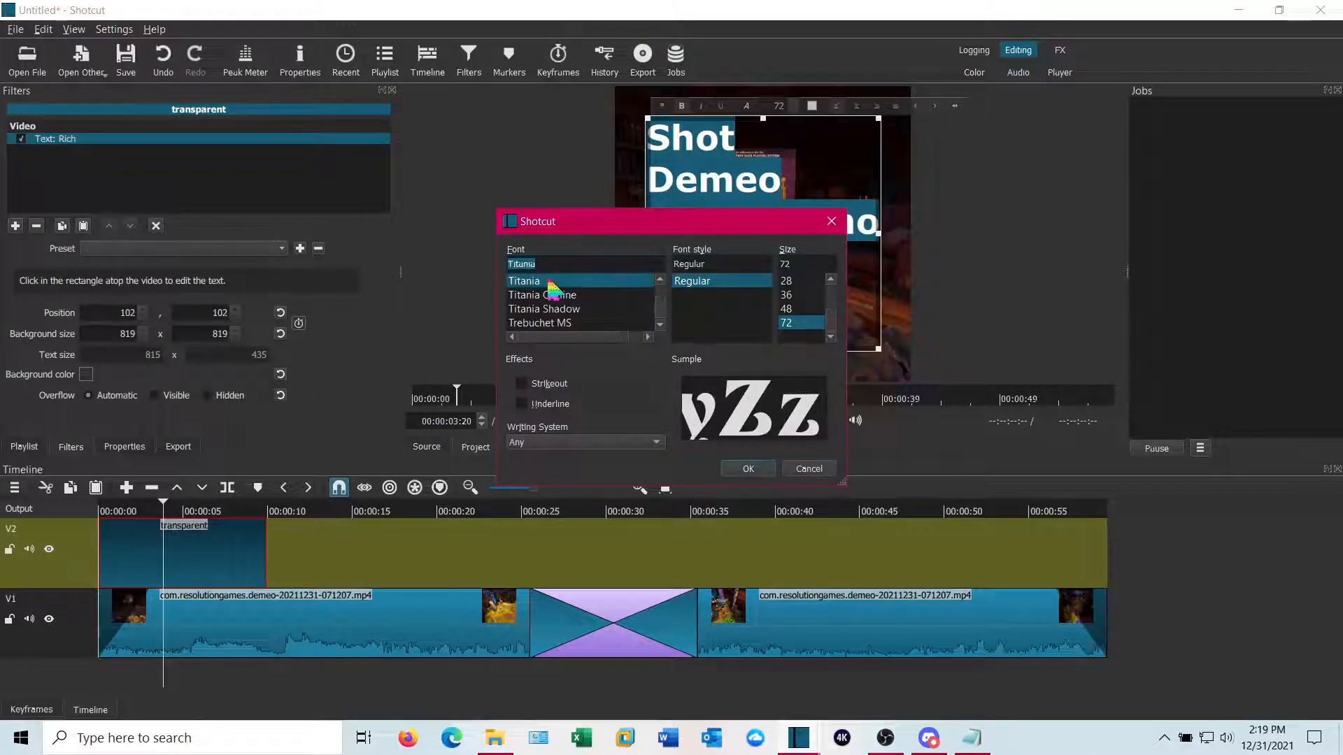
click(748, 470)
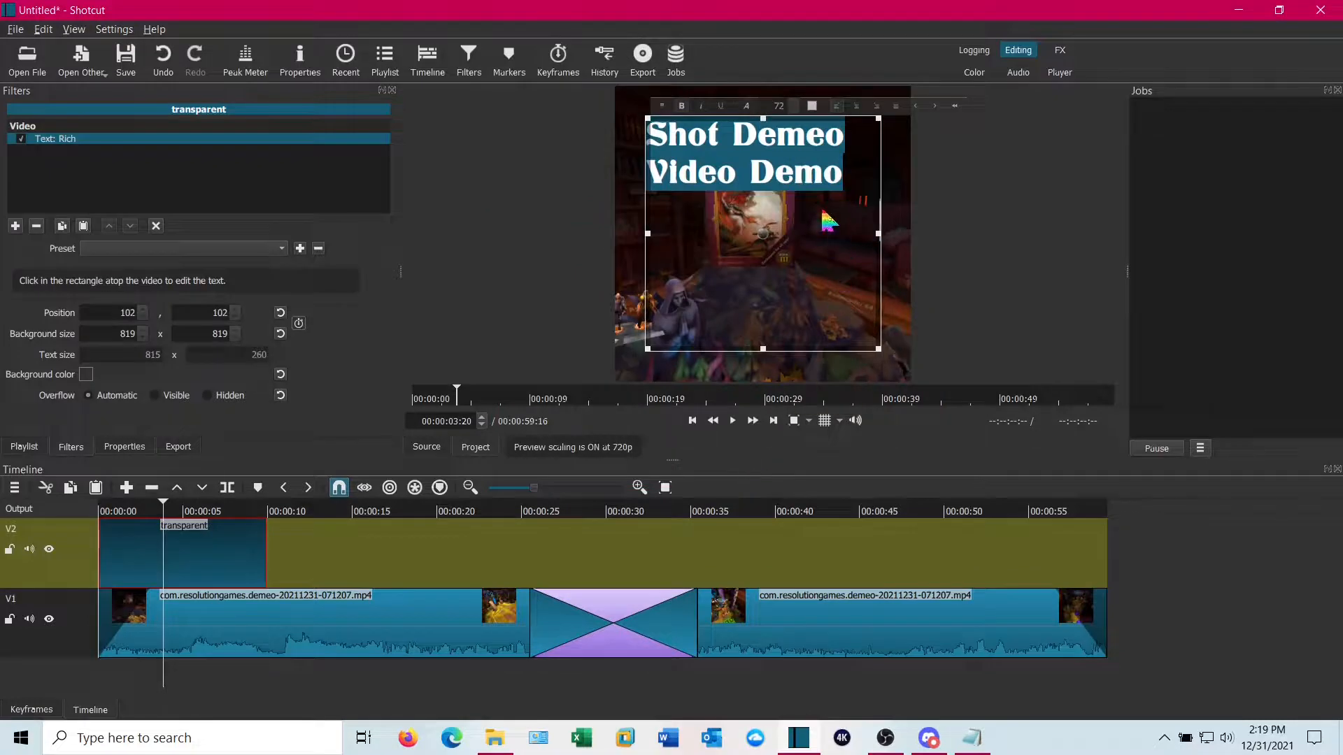
click(721, 142)
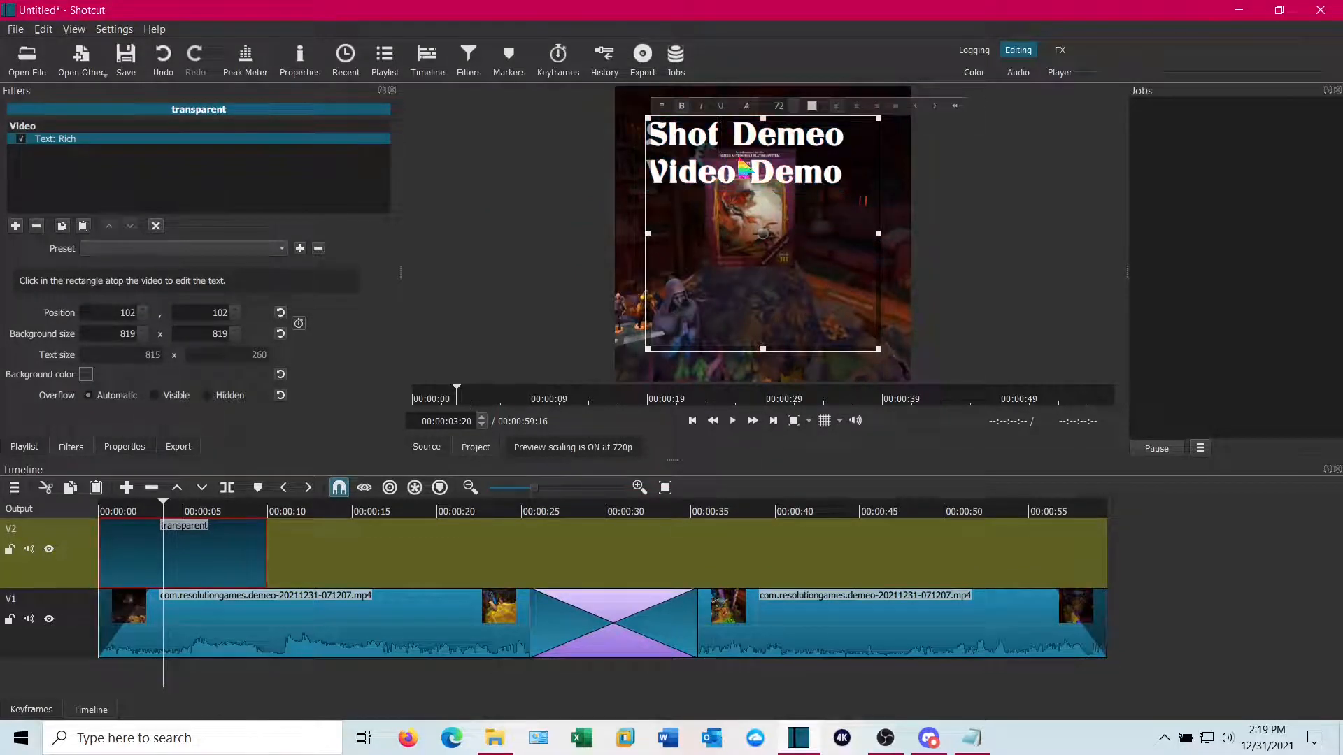
text(cut)
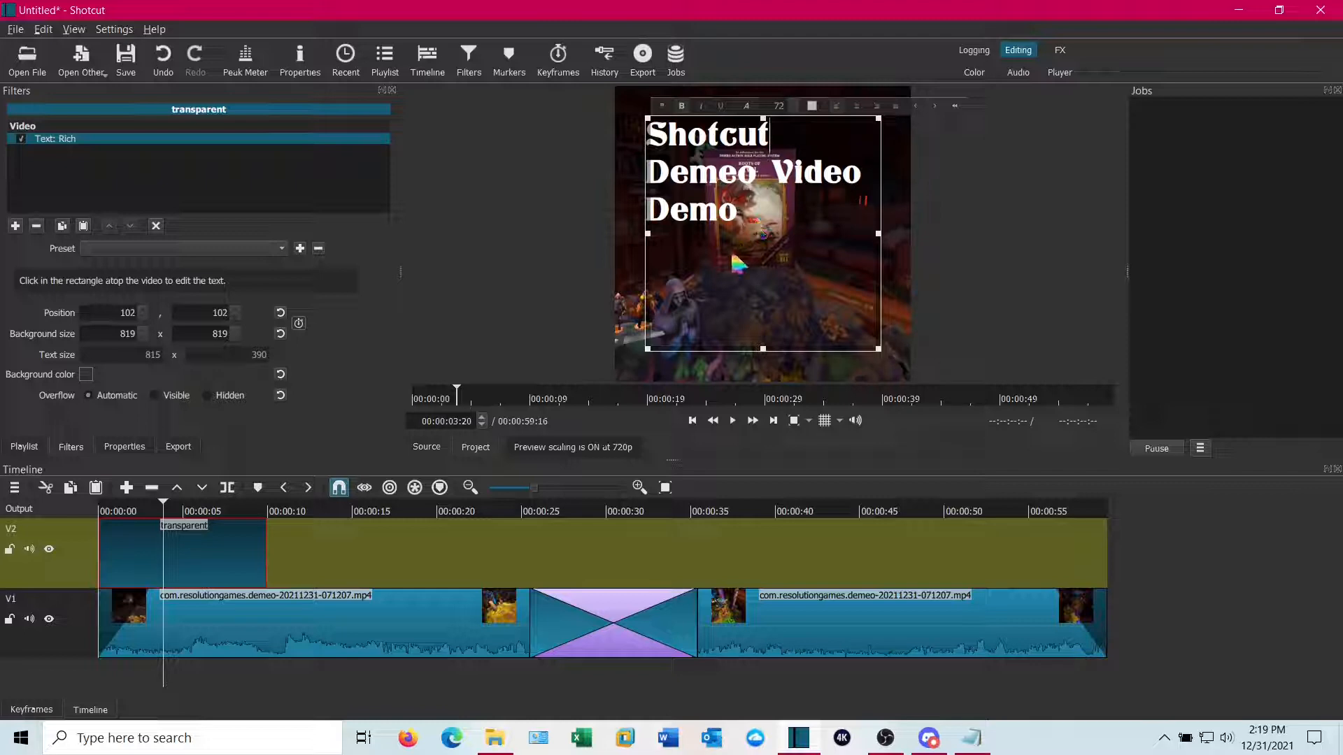
Colour all the title text yellow (#ffff00) and set its size to 64
drag(740, 221, 643, 133)
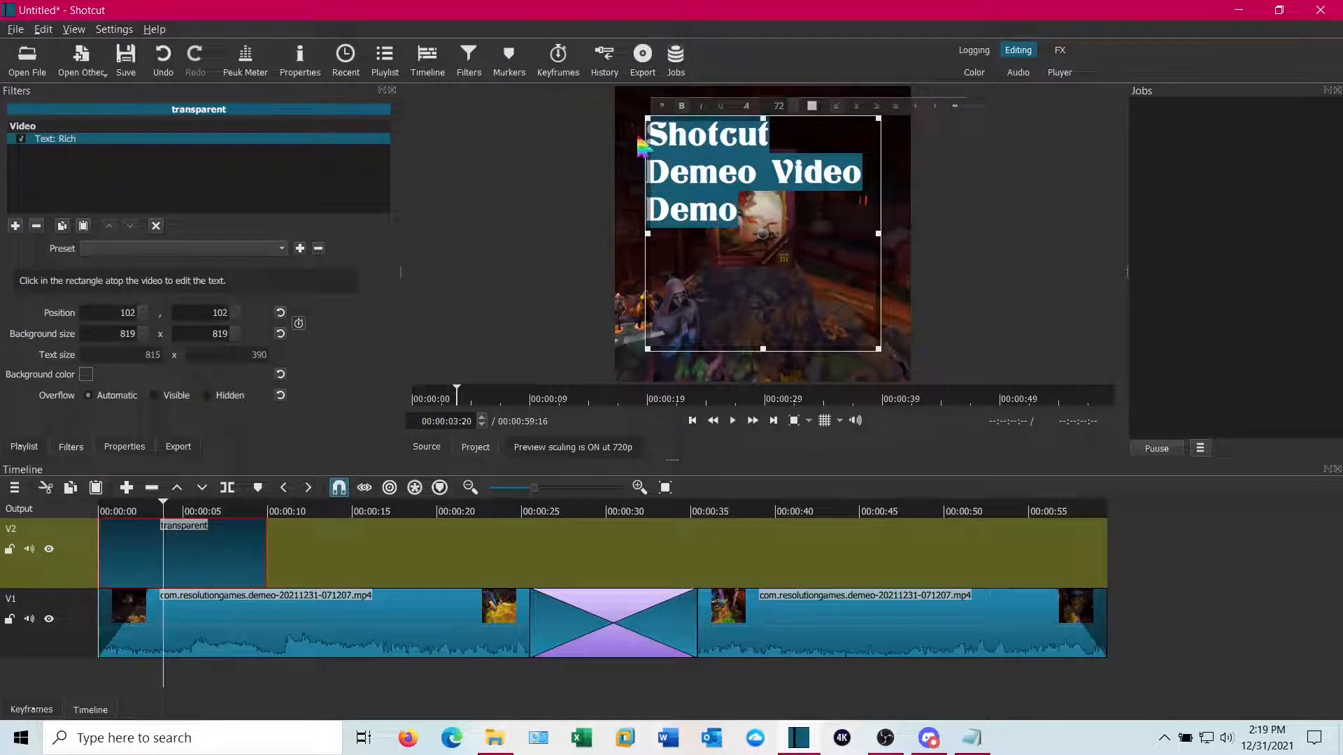
click(812, 110)
click(638, 280)
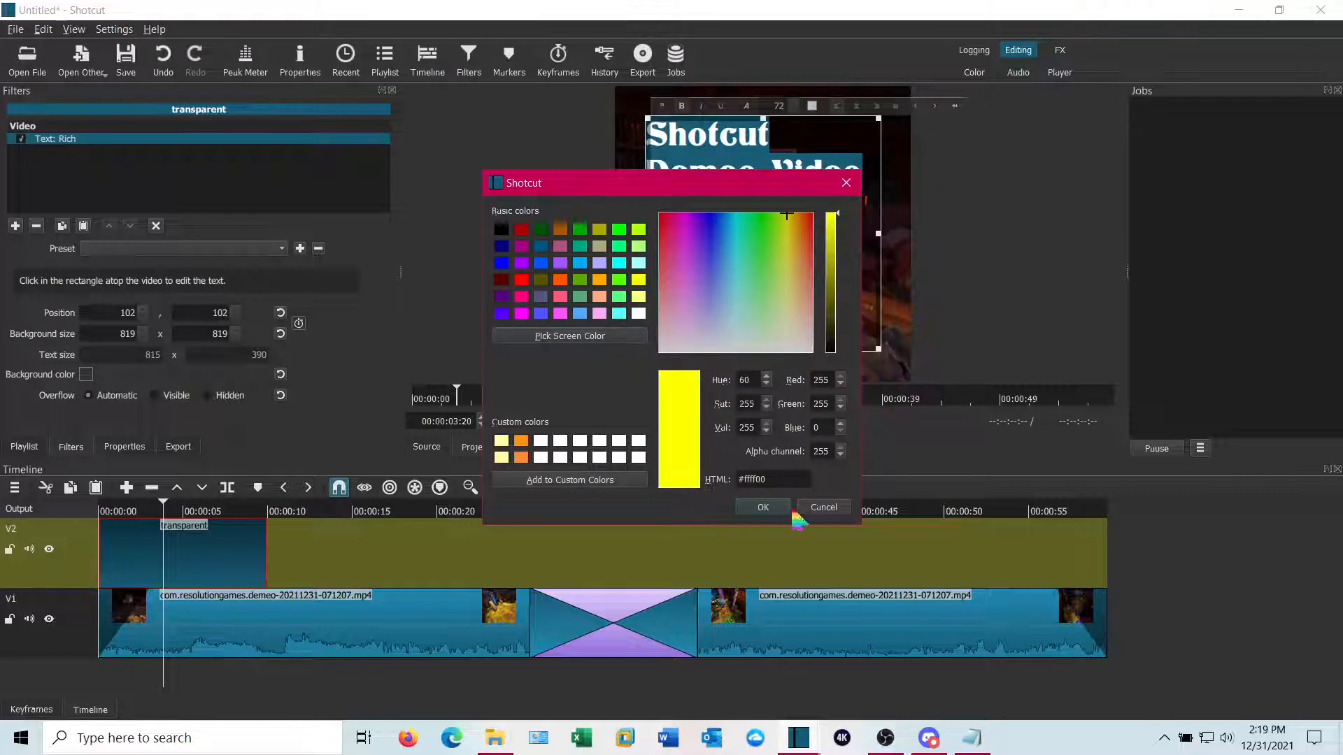
click(769, 509)
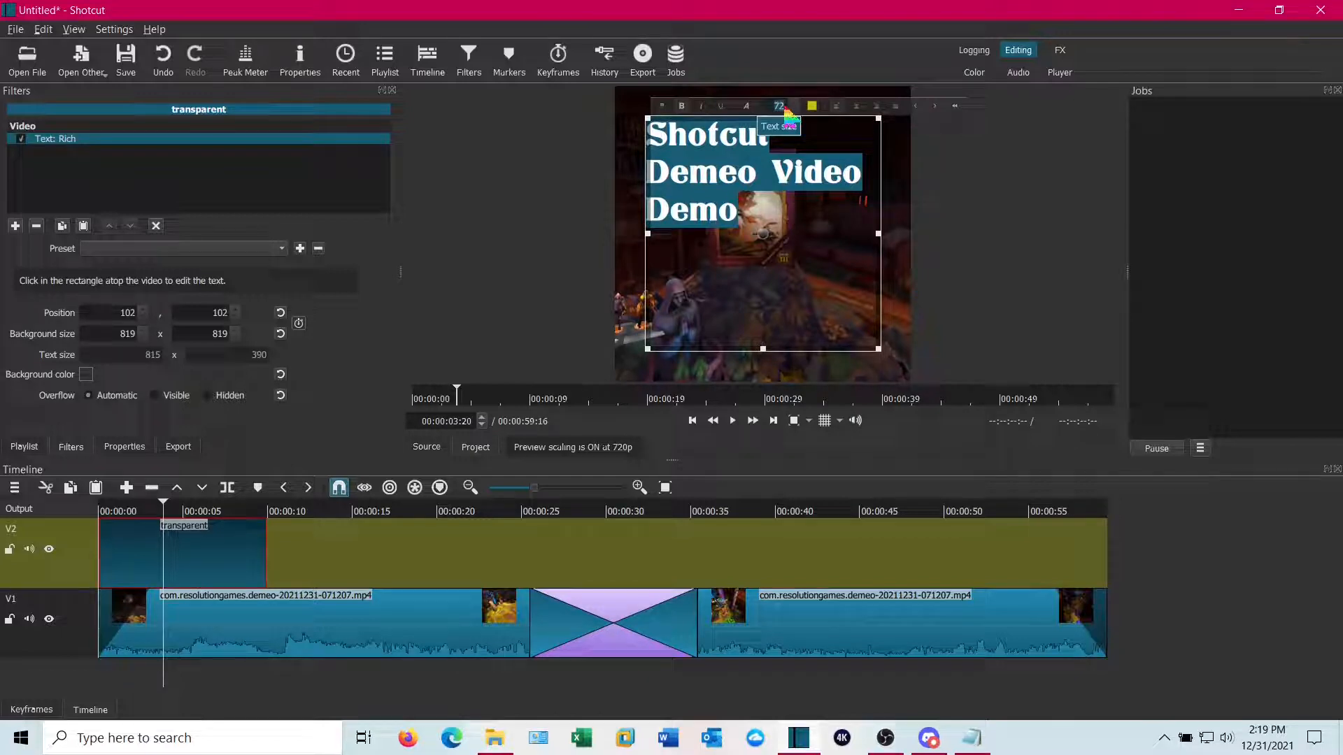
text(64)
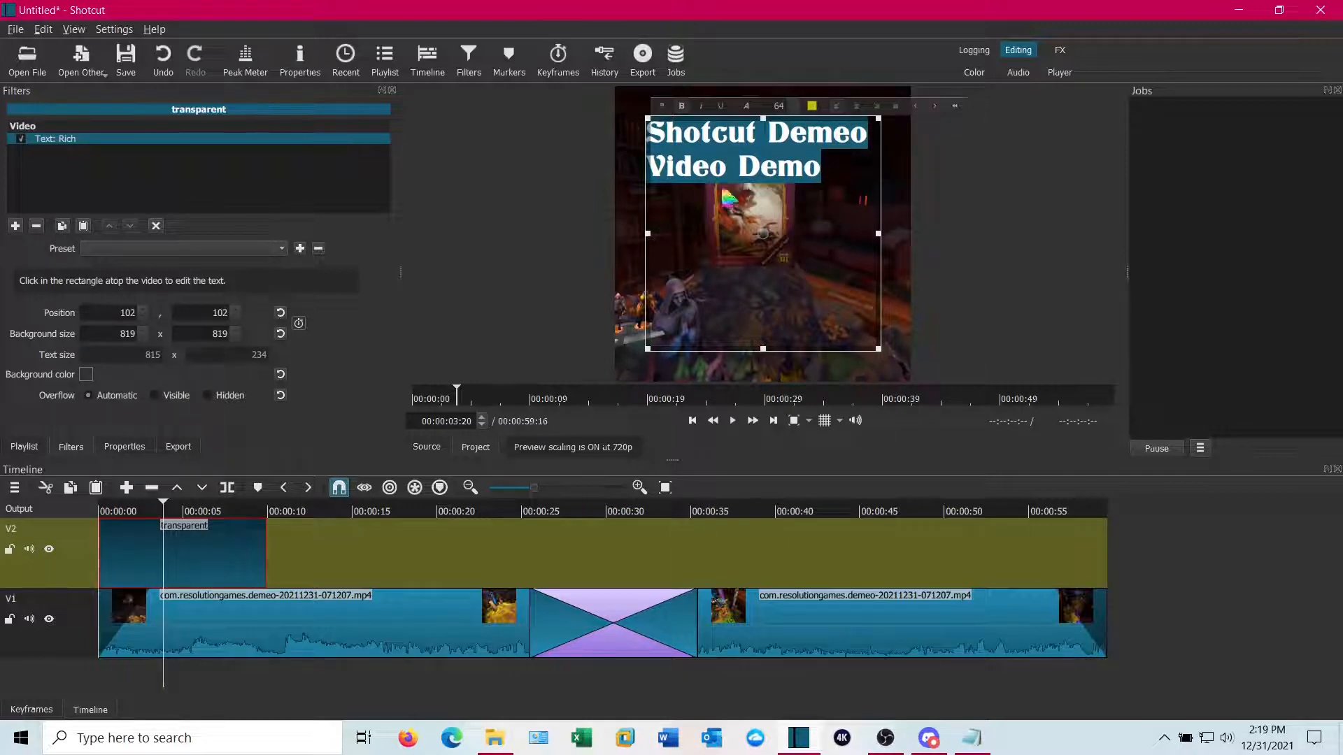
Centre-align the title and move its text box down to the lower part of the frame
click(857, 107)
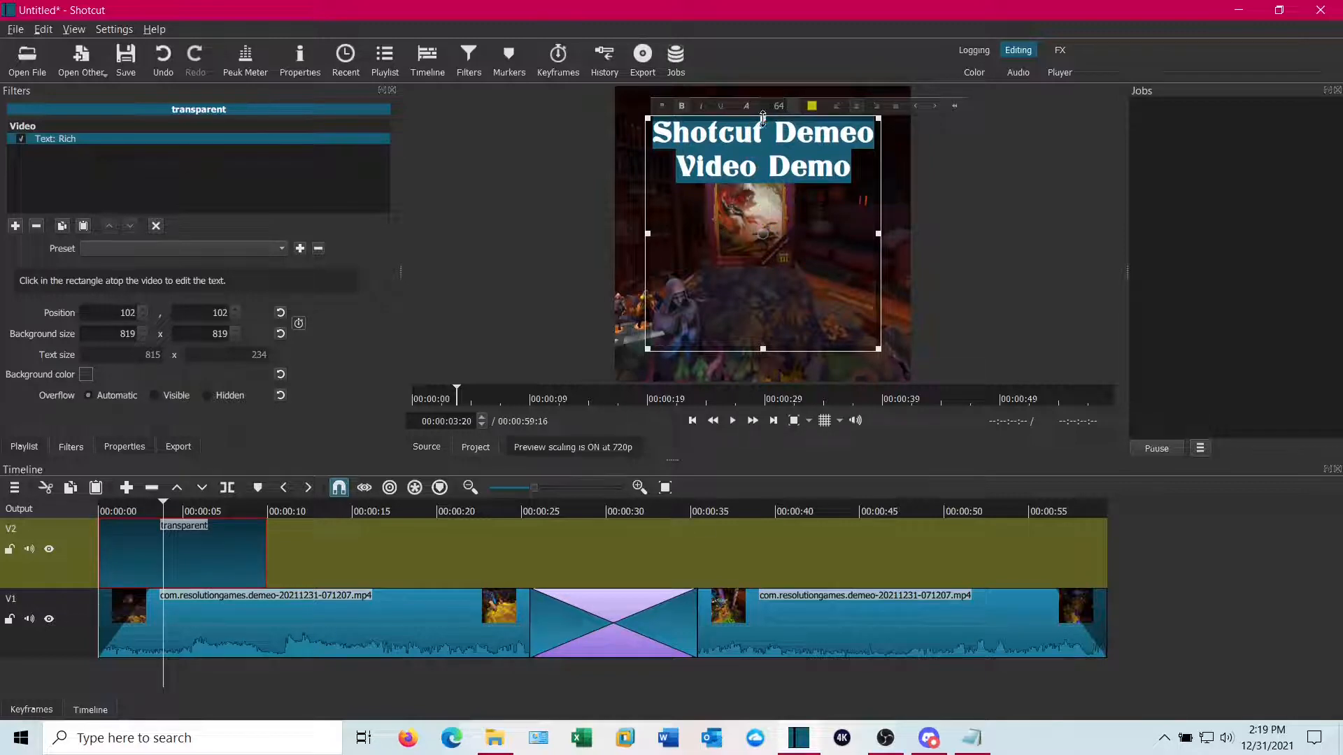
drag(762, 118, 763, 271)
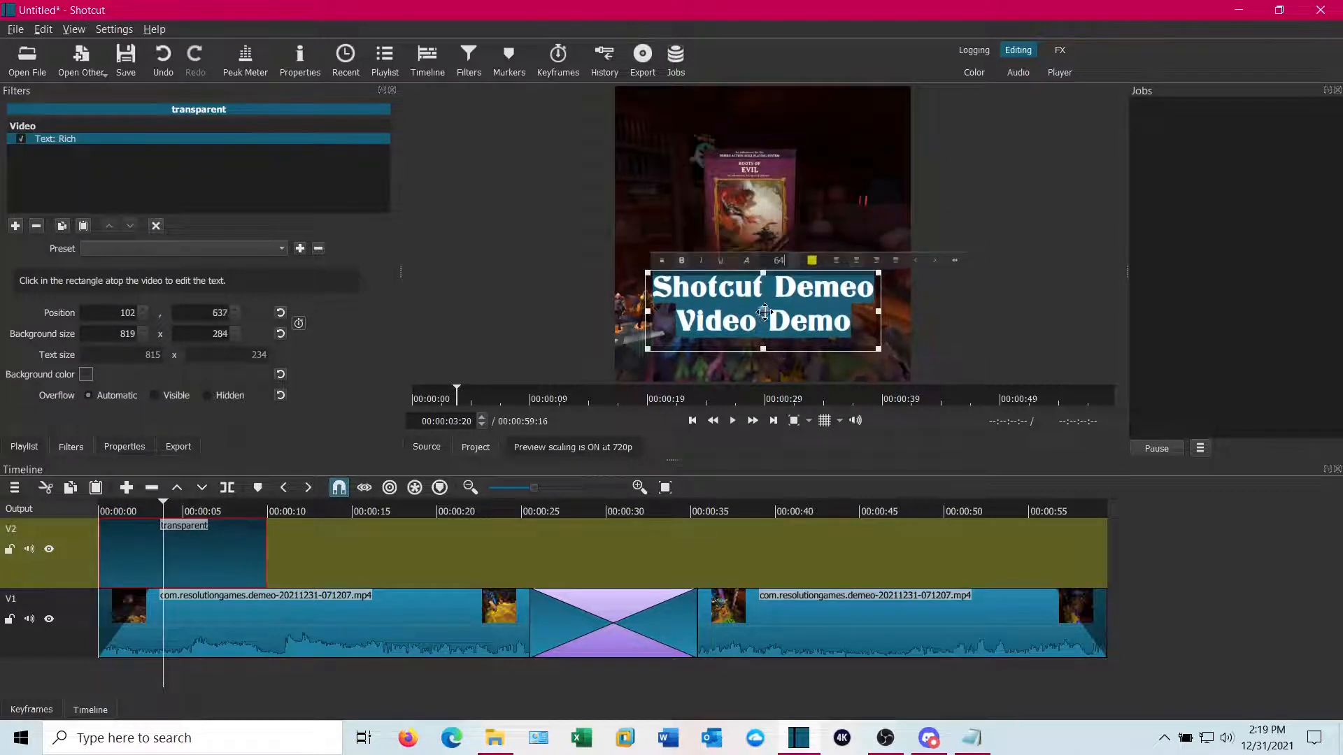
Move the title box a little lower, to position 102, 705, and play the timeline from the start to preview it
drag(763, 319, 763, 338)
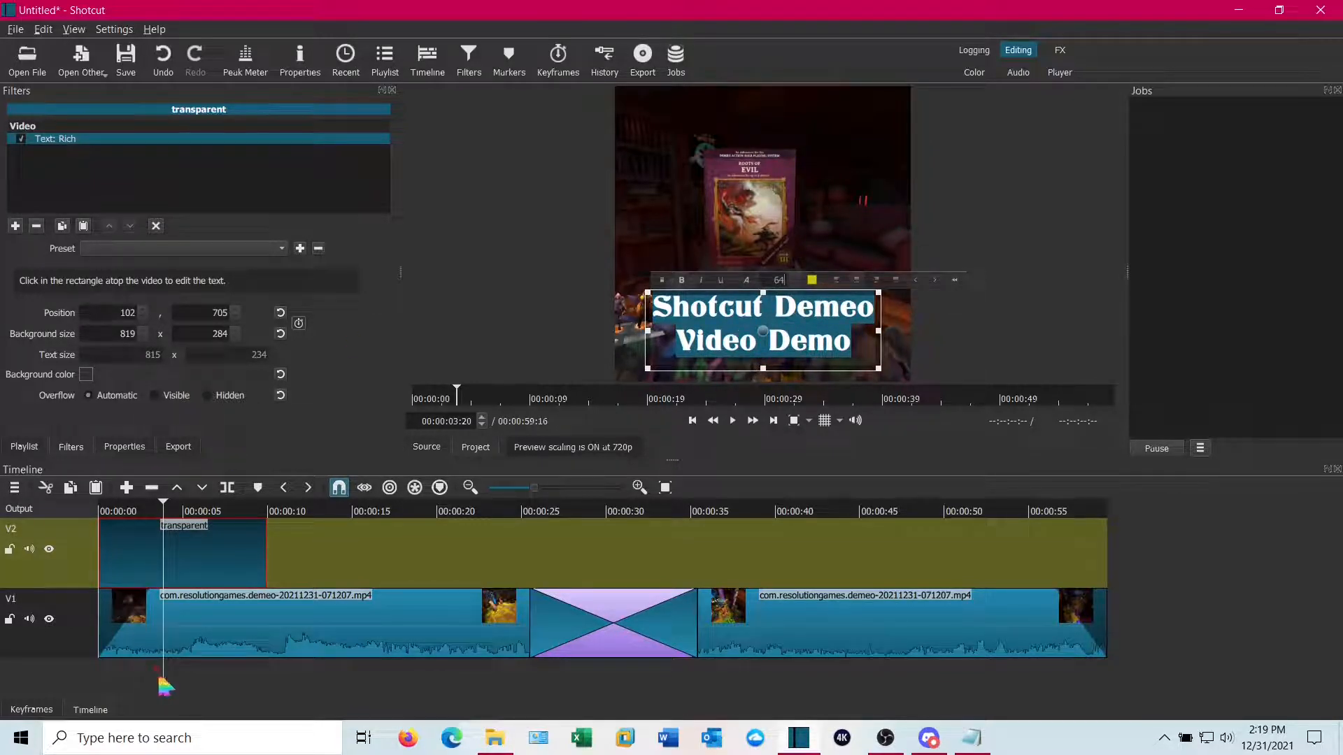
drag(166, 679, 100, 665)
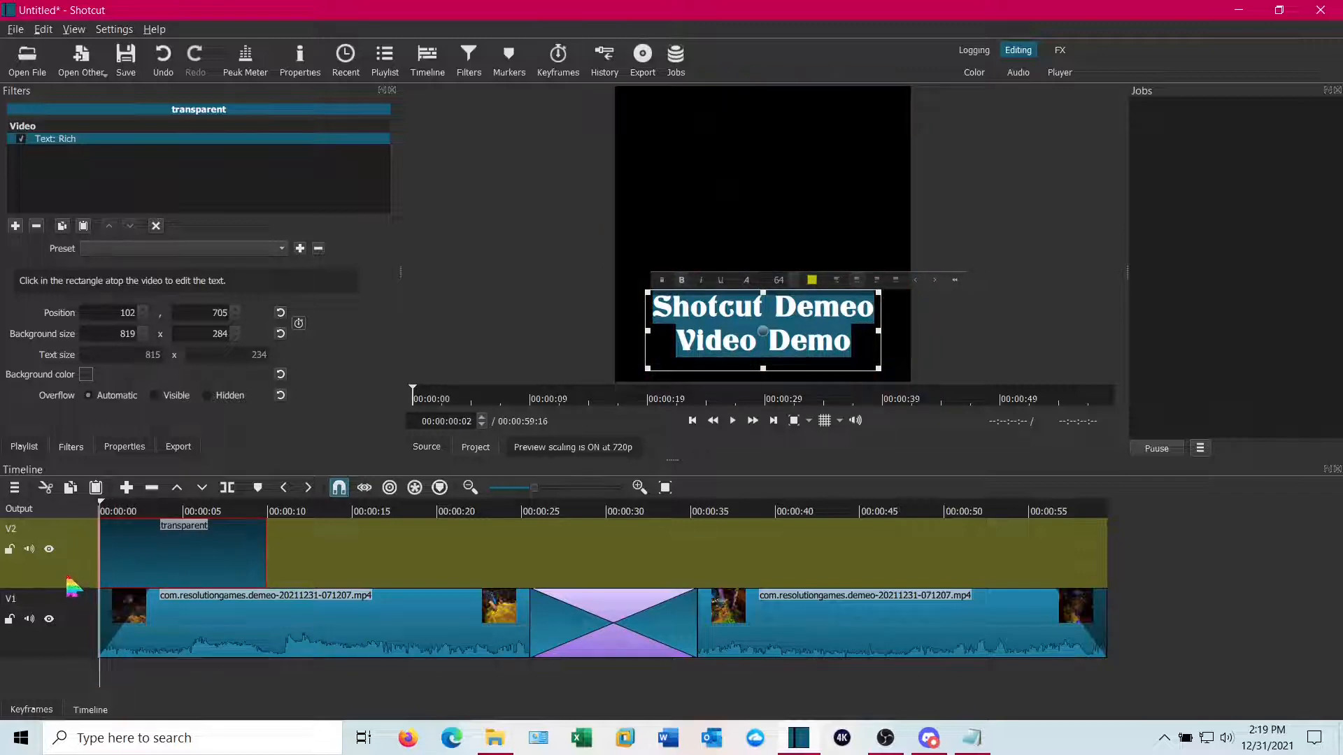
click(68, 579)
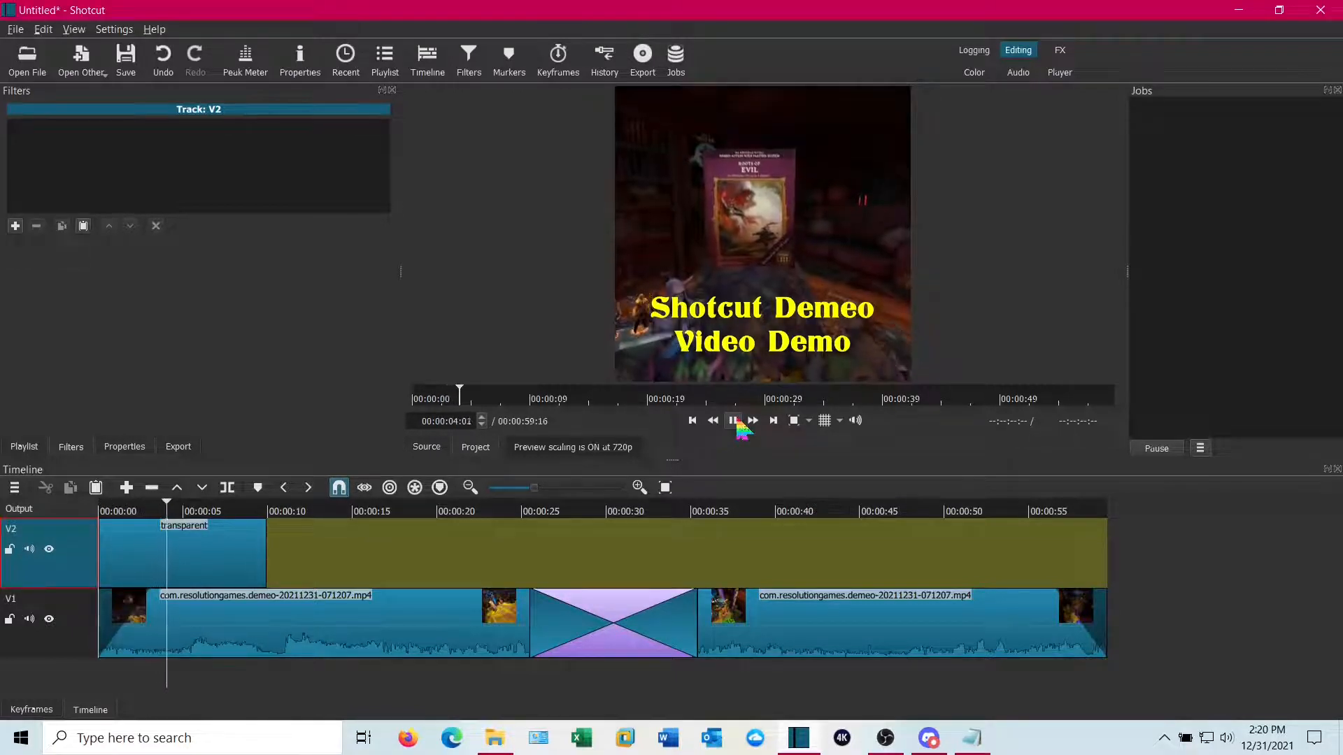
click(735, 421)
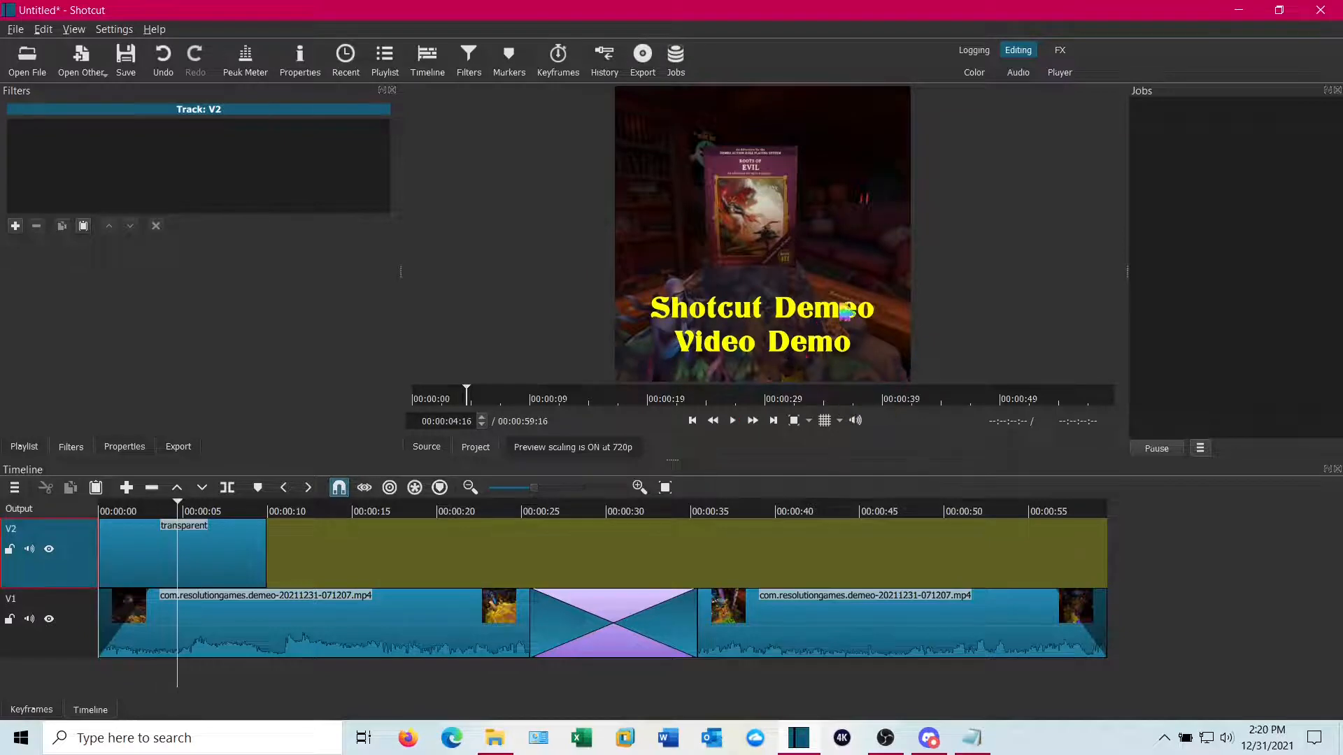
Add a Fade In Video filter to the title clip with a 3-second duration, adjusting opacity instead of fading with black
click(204, 554)
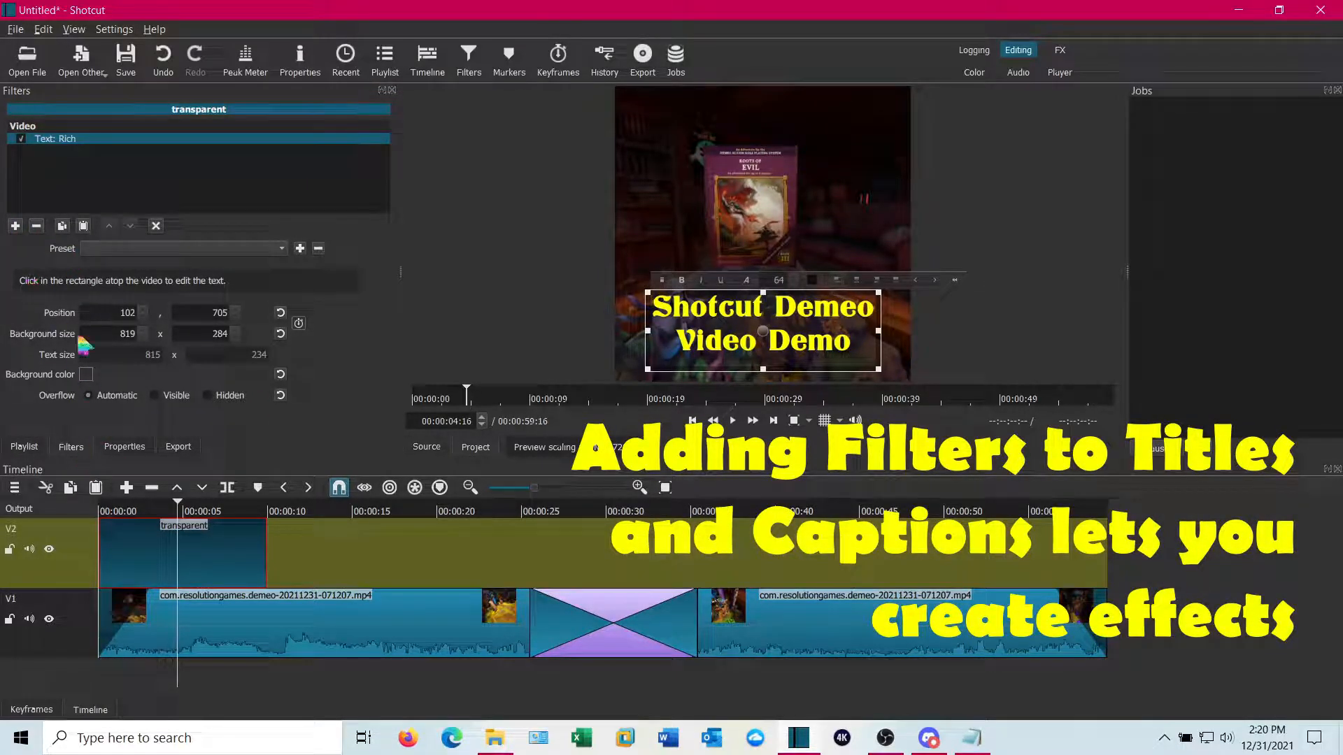
click(15, 226)
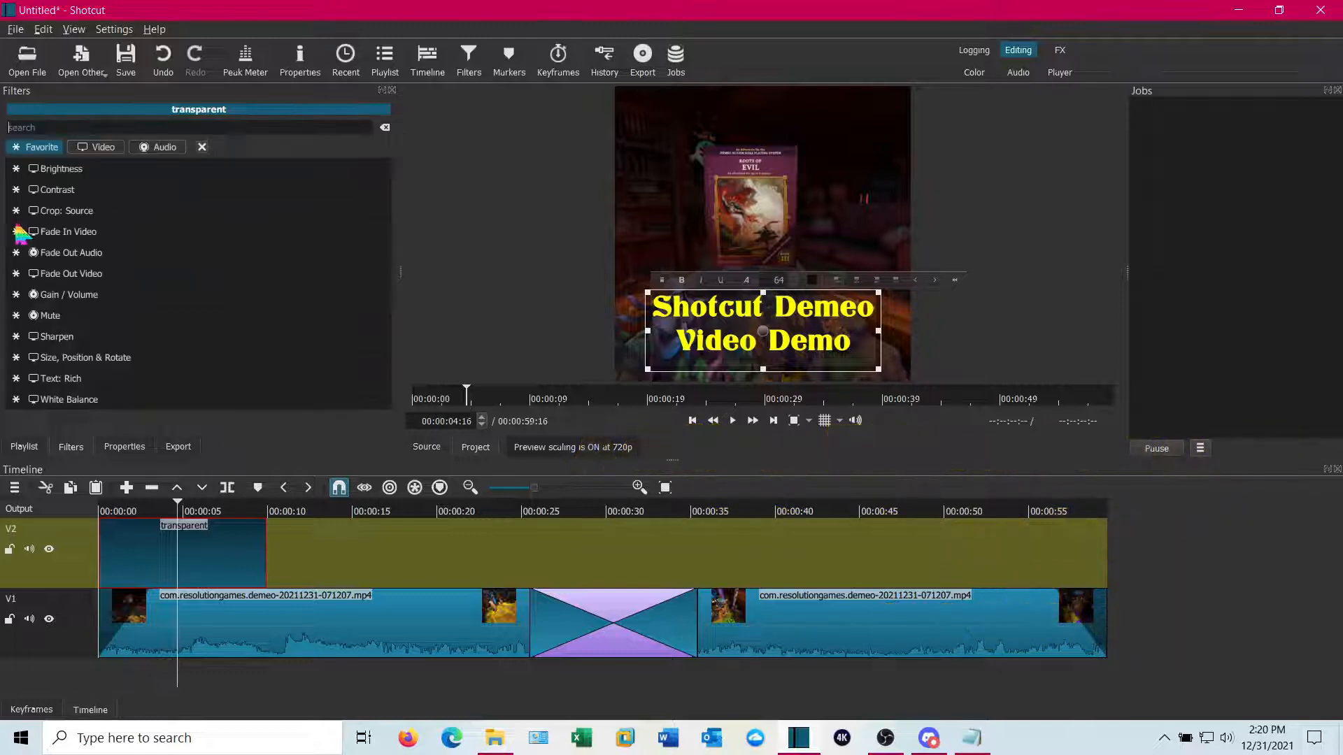
click(104, 240)
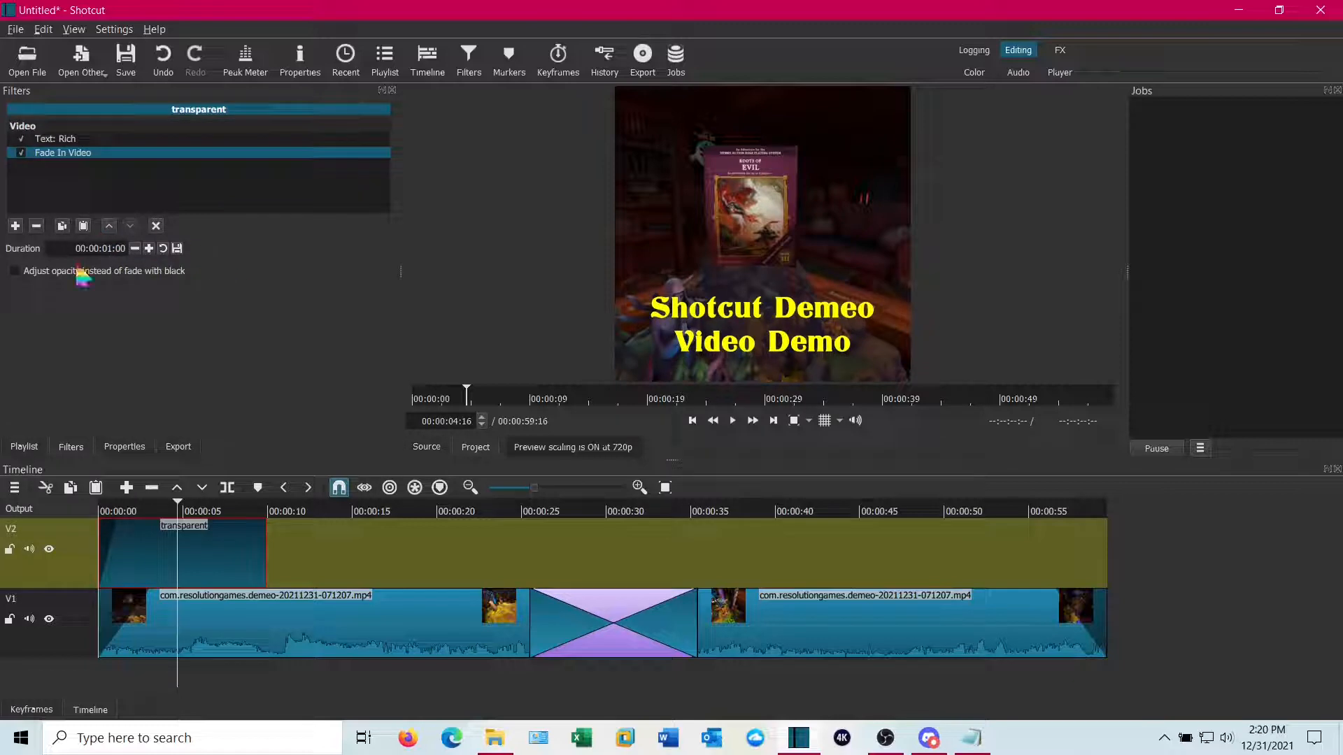
triple_click(112, 249)
click(112, 249)
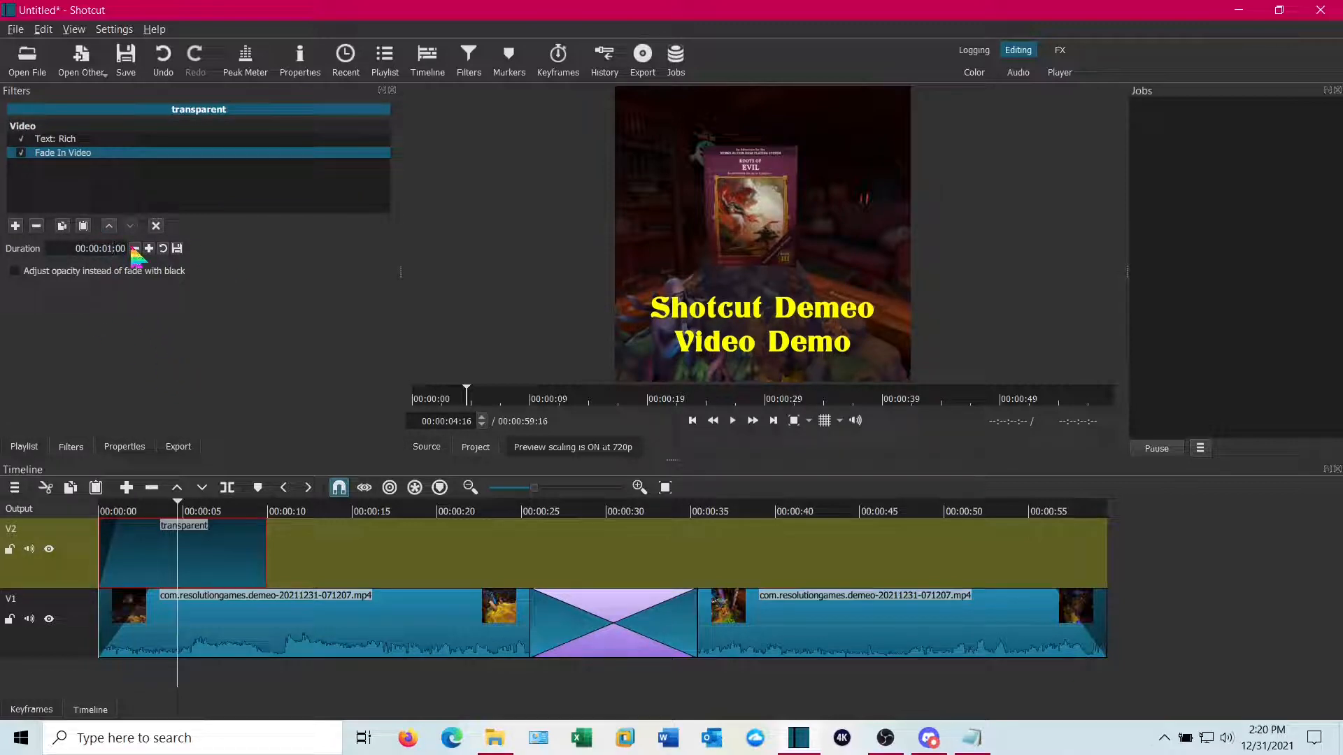
key(BackSpace)
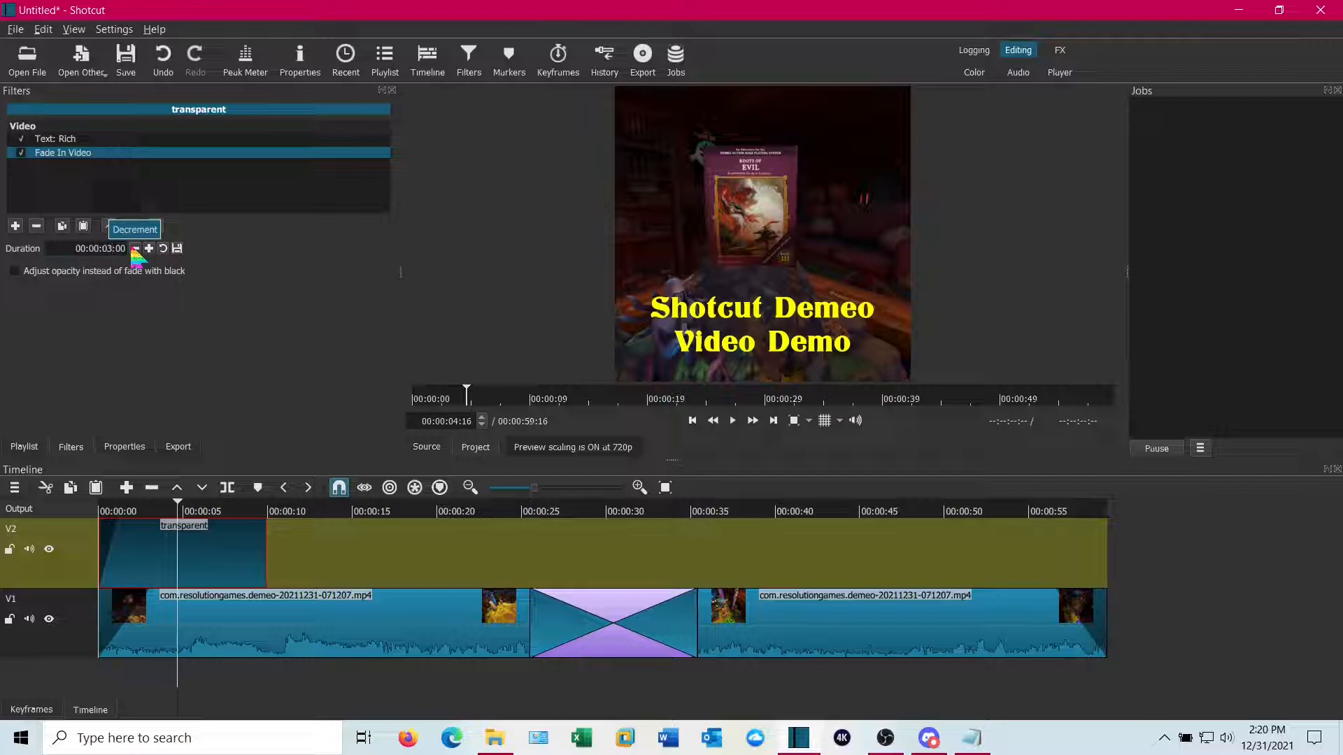
click(16, 273)
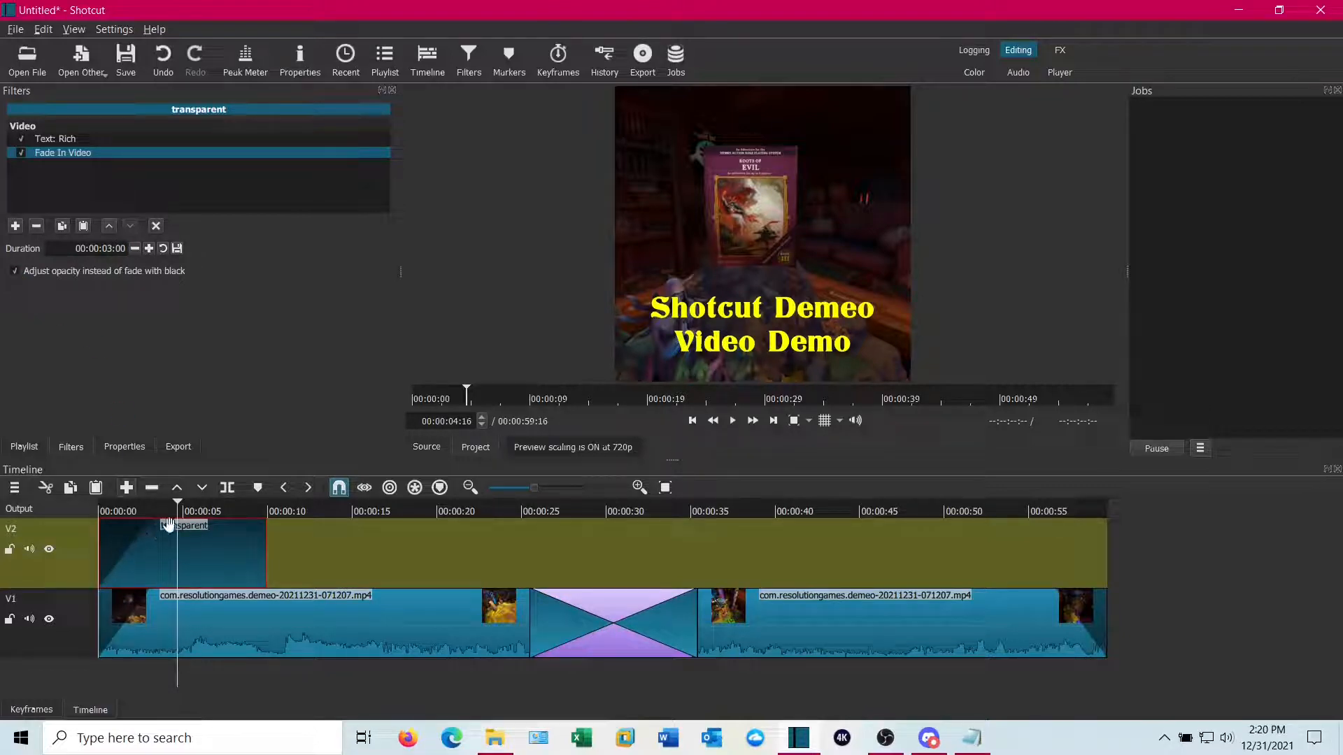
Add a Fade Out Video filter to the title clip with a 3-second duration, adjusting opacity instead of fading with black
click(15, 226)
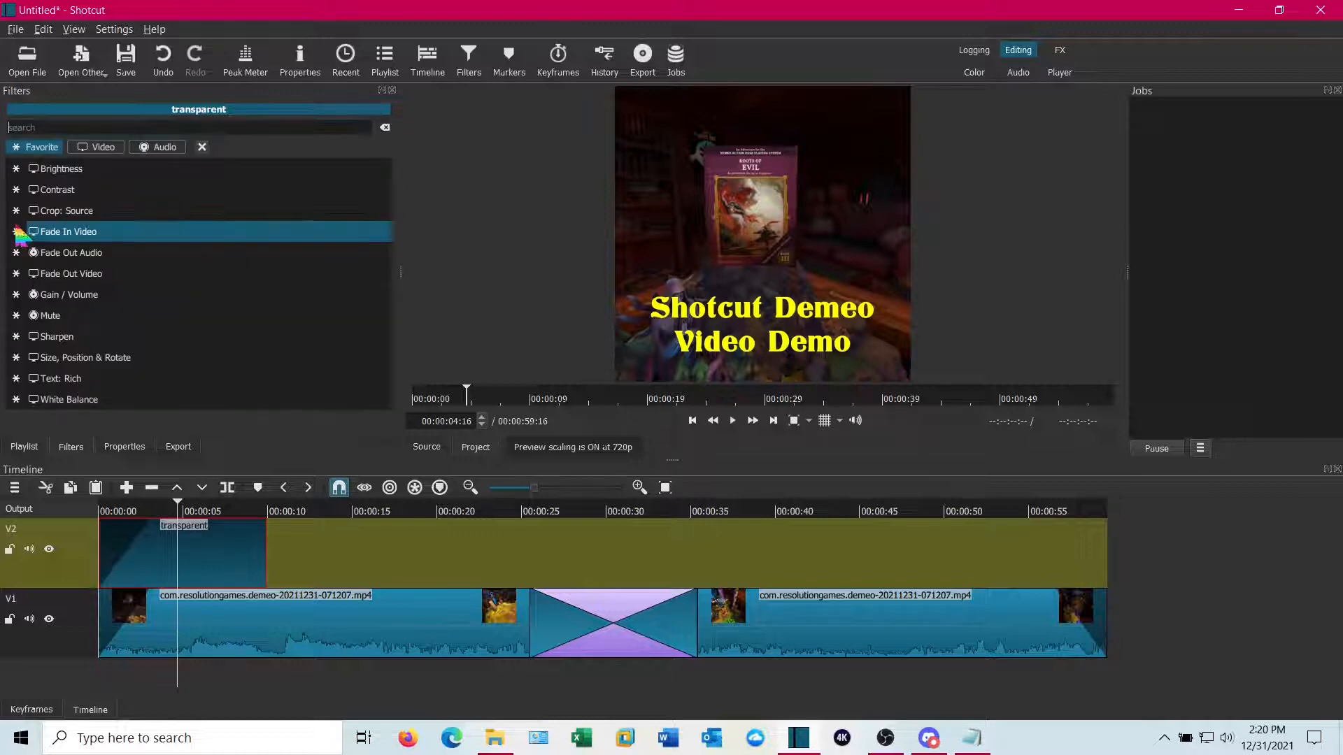
click(92, 279)
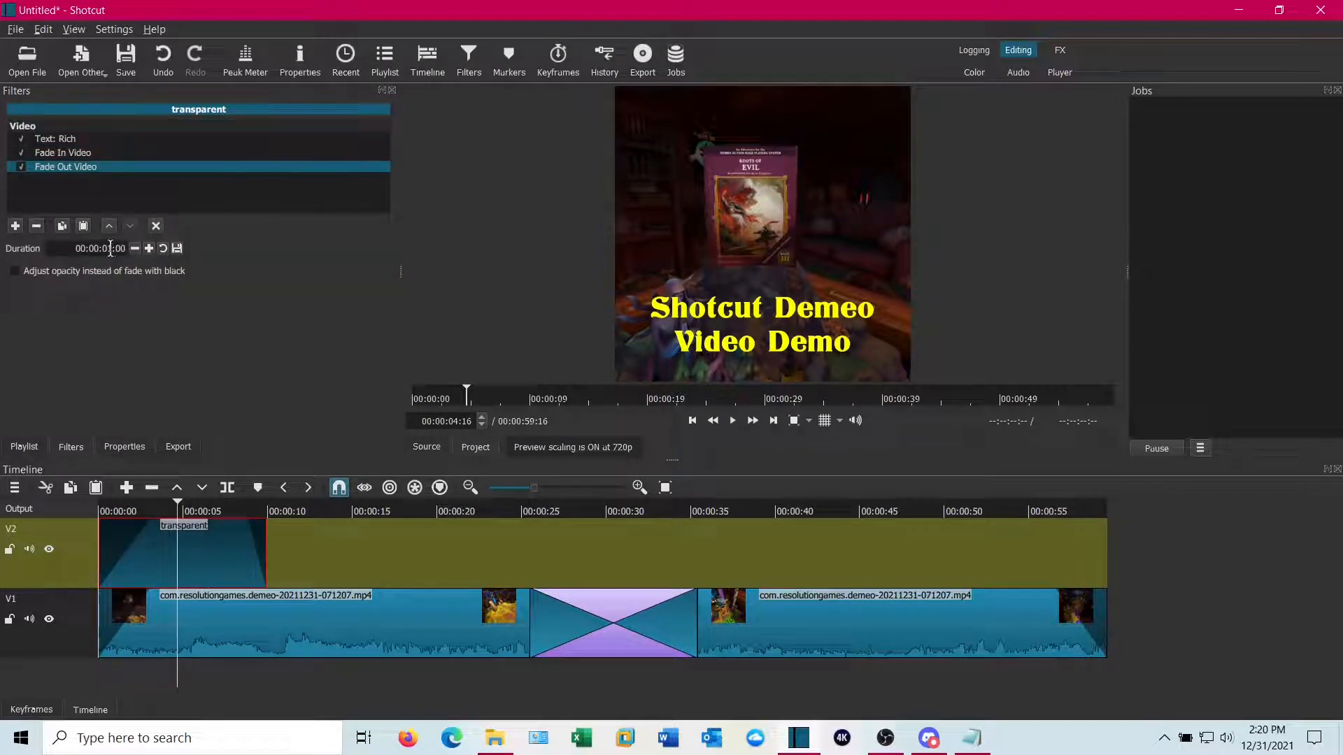
triple_click(110, 249)
click(112, 250)
key(BackSpace)
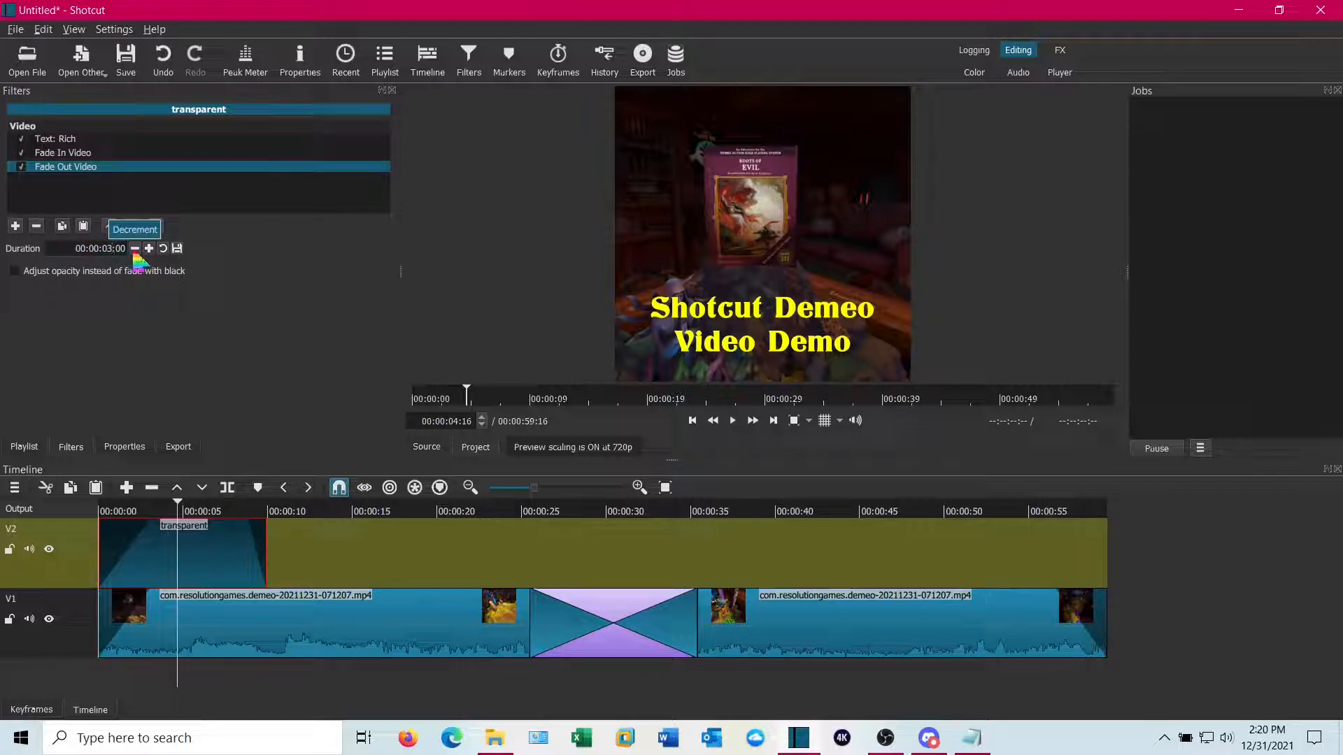
click(15, 272)
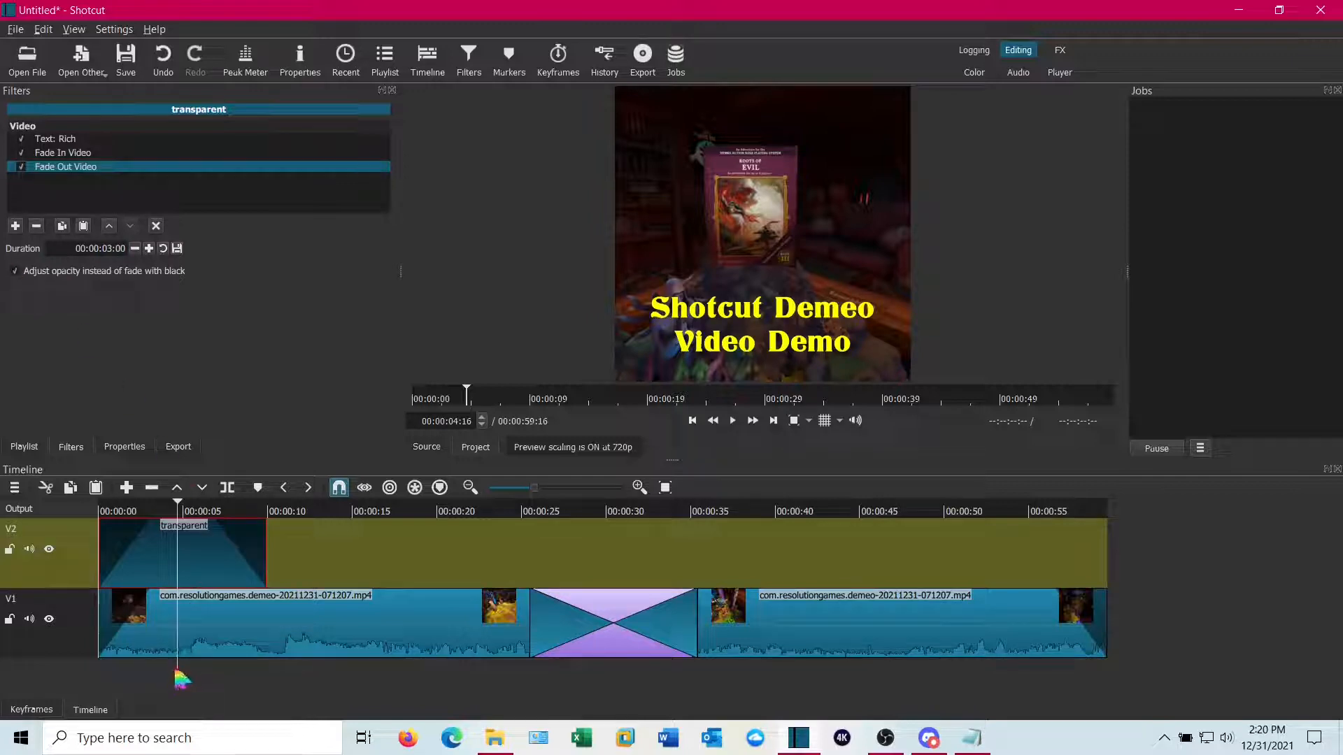
Play back the beginning of the timeline to preview the title fades
drag(179, 677, 103, 673)
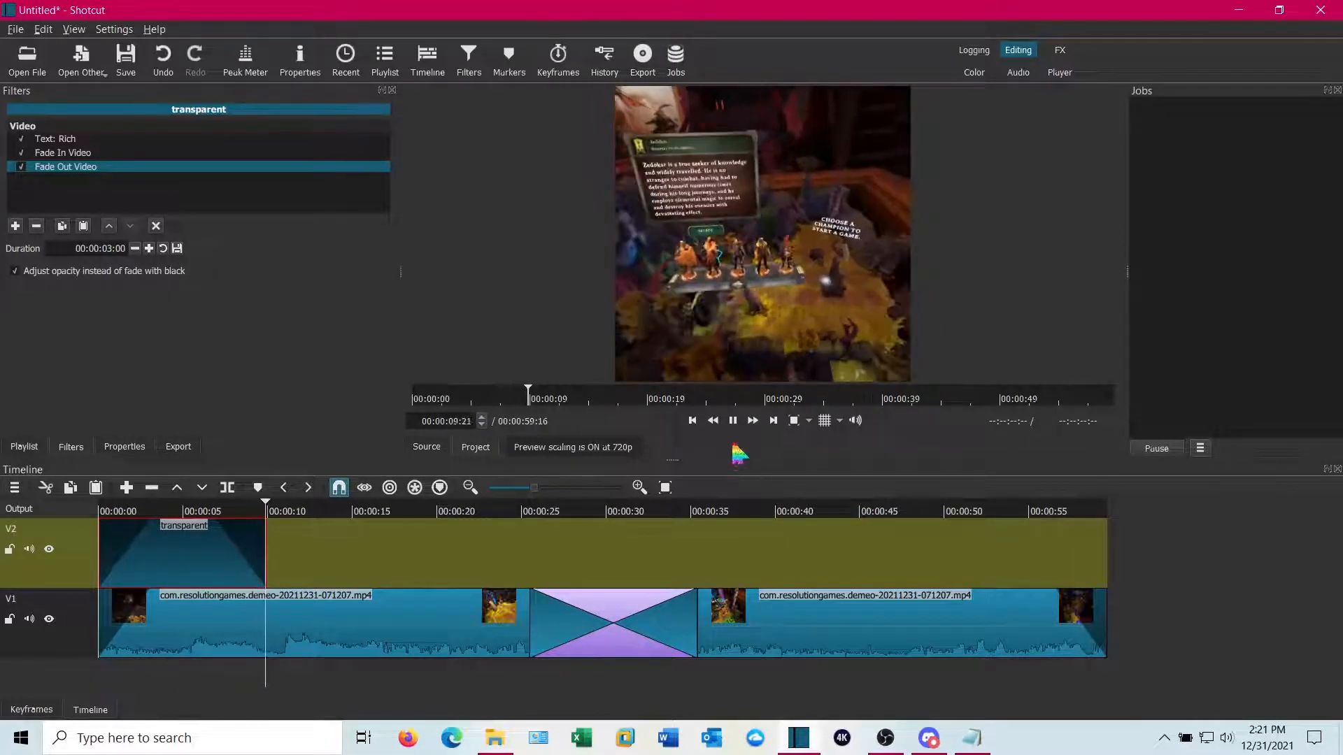
key(space)
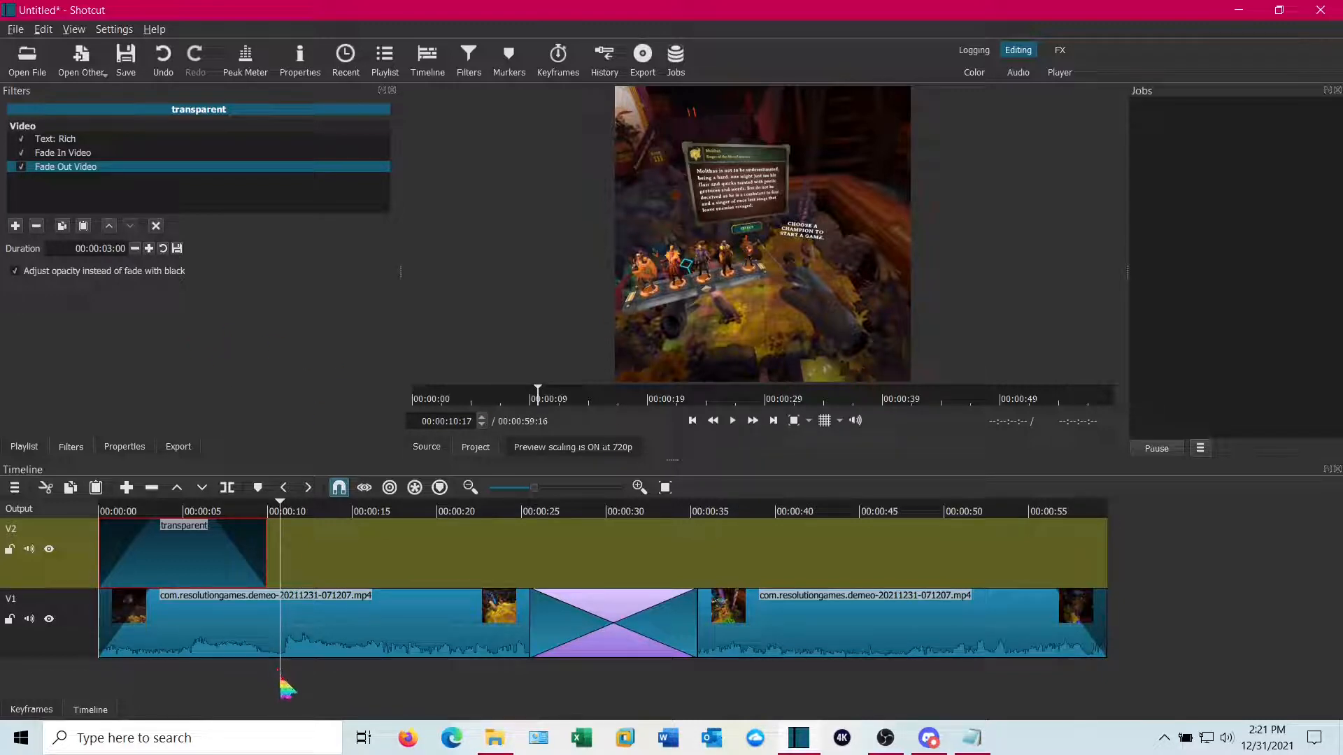
drag(280, 676, 220, 670)
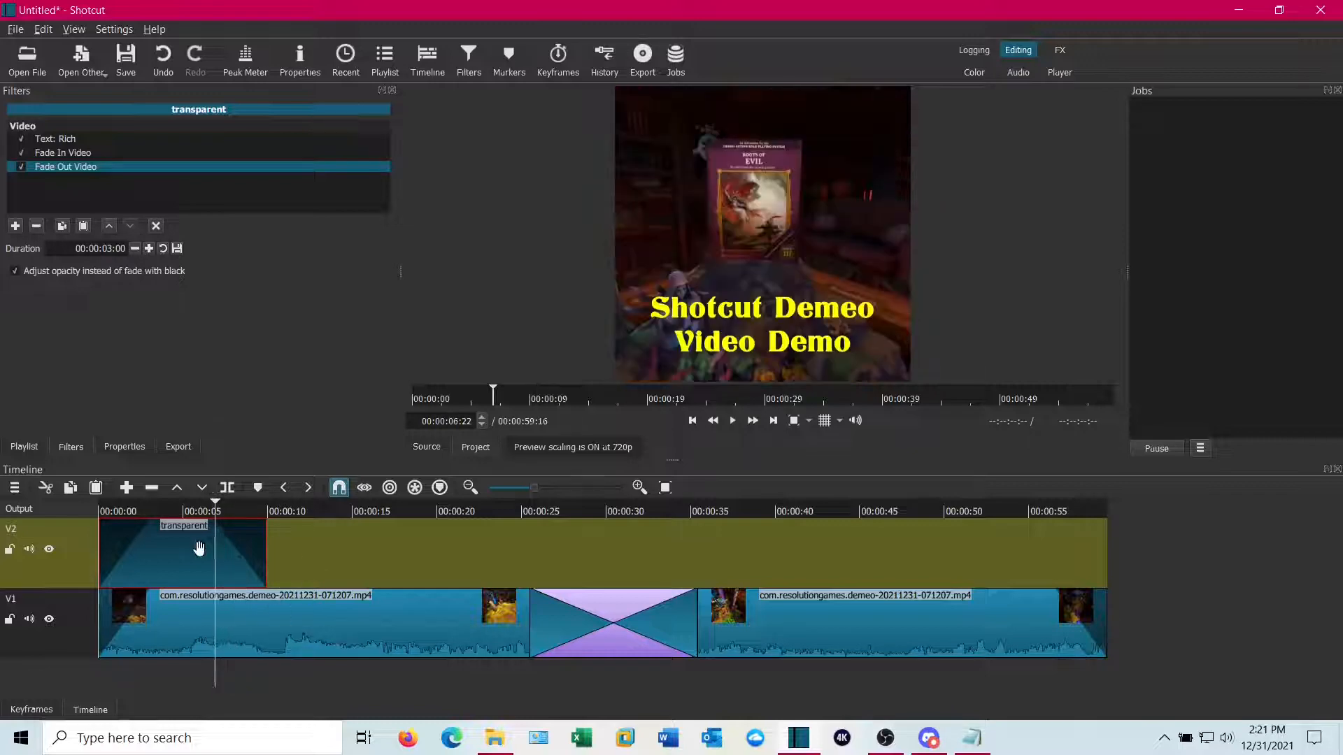
Copy the title clip and paste a duplicate on track V2 at about 00:00:36
click(179, 551)
click(45, 29)
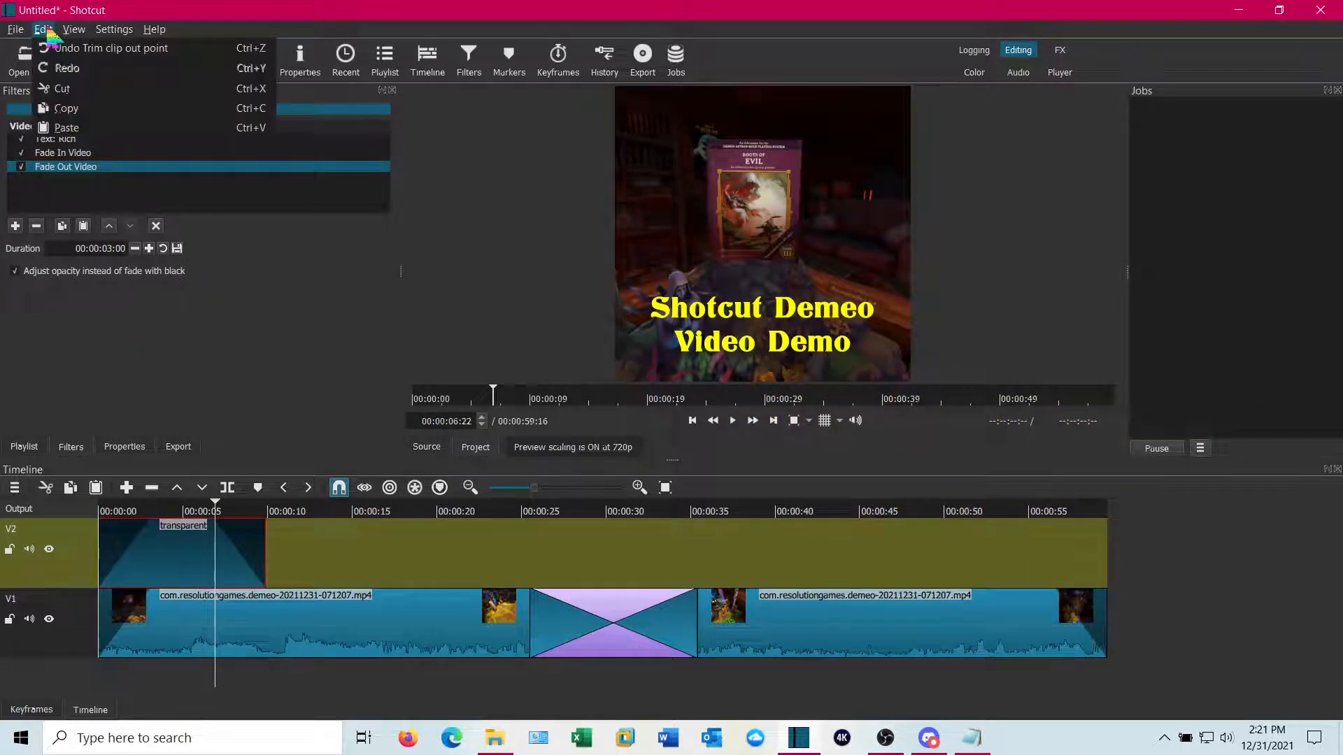
click(70, 109)
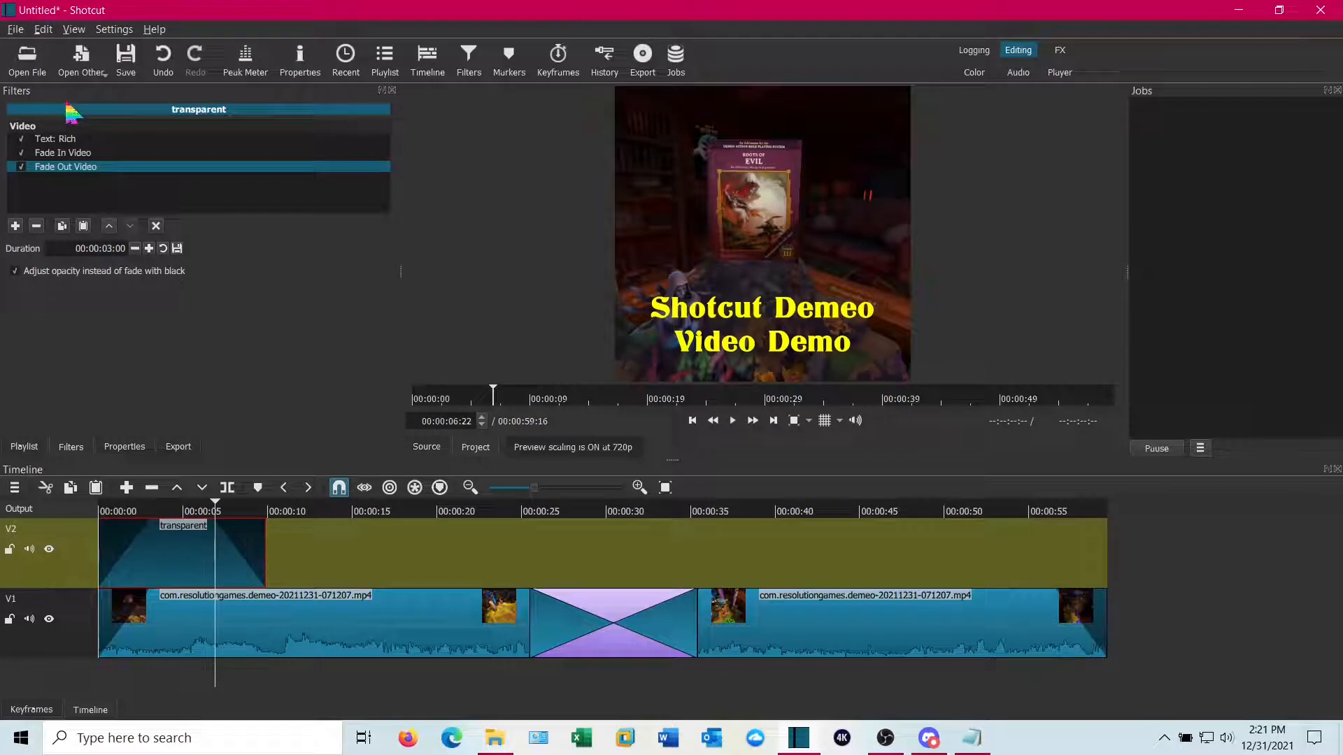
drag(230, 676, 728, 692)
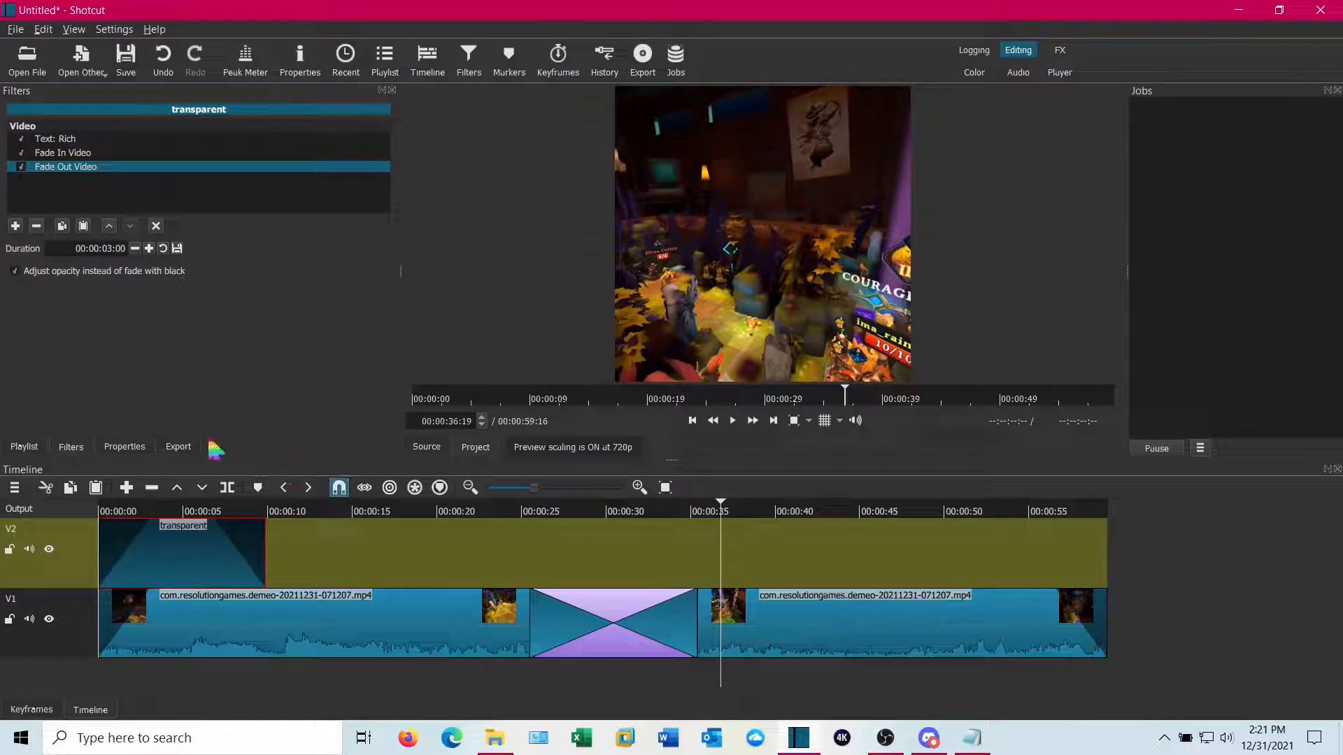
click(44, 29)
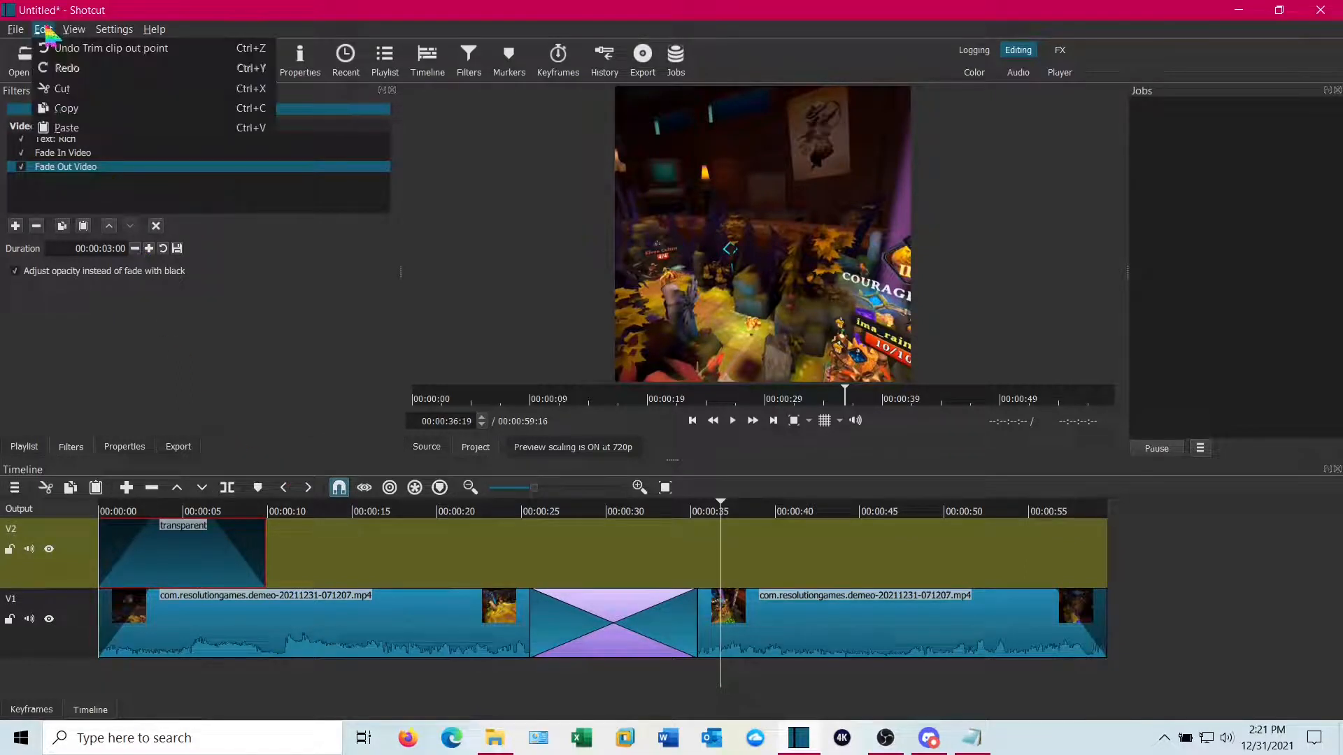
click(67, 127)
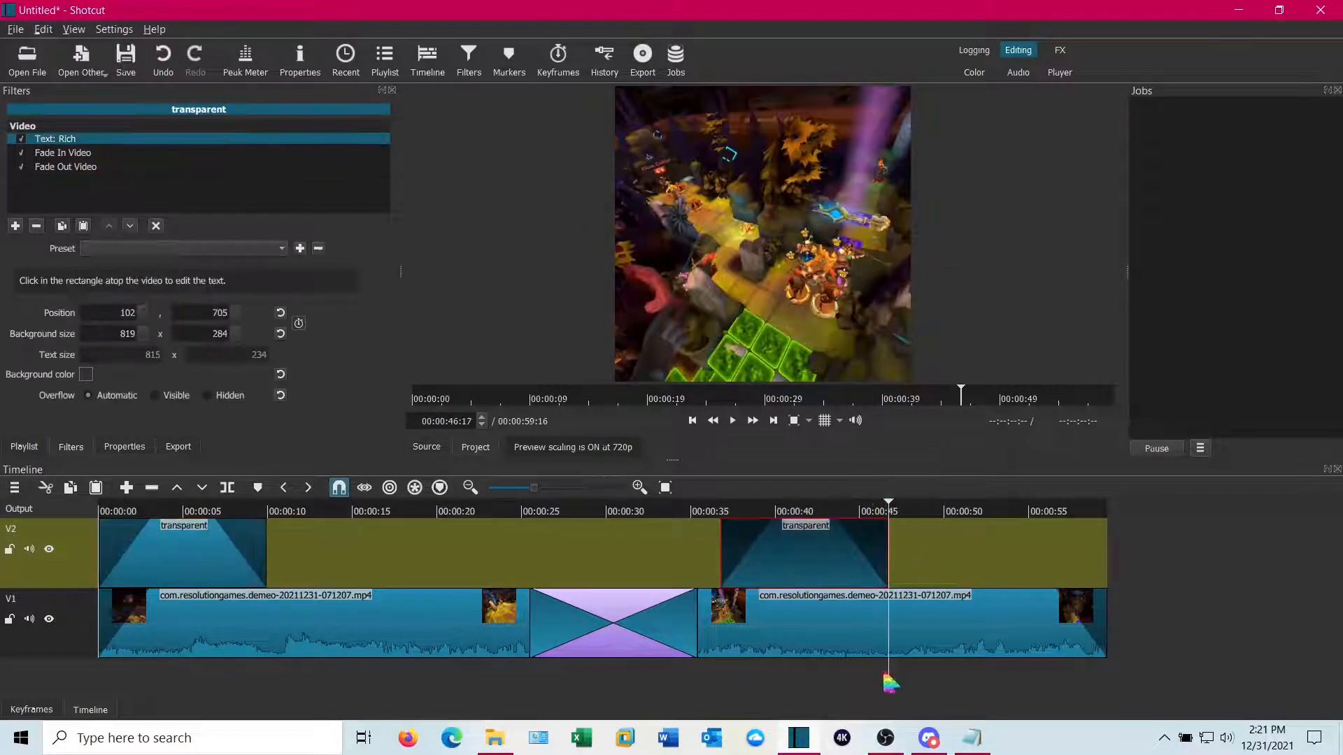
Replace the duplicate title's text with "Demeo is Awesome!"
drag(888, 682, 819, 675)
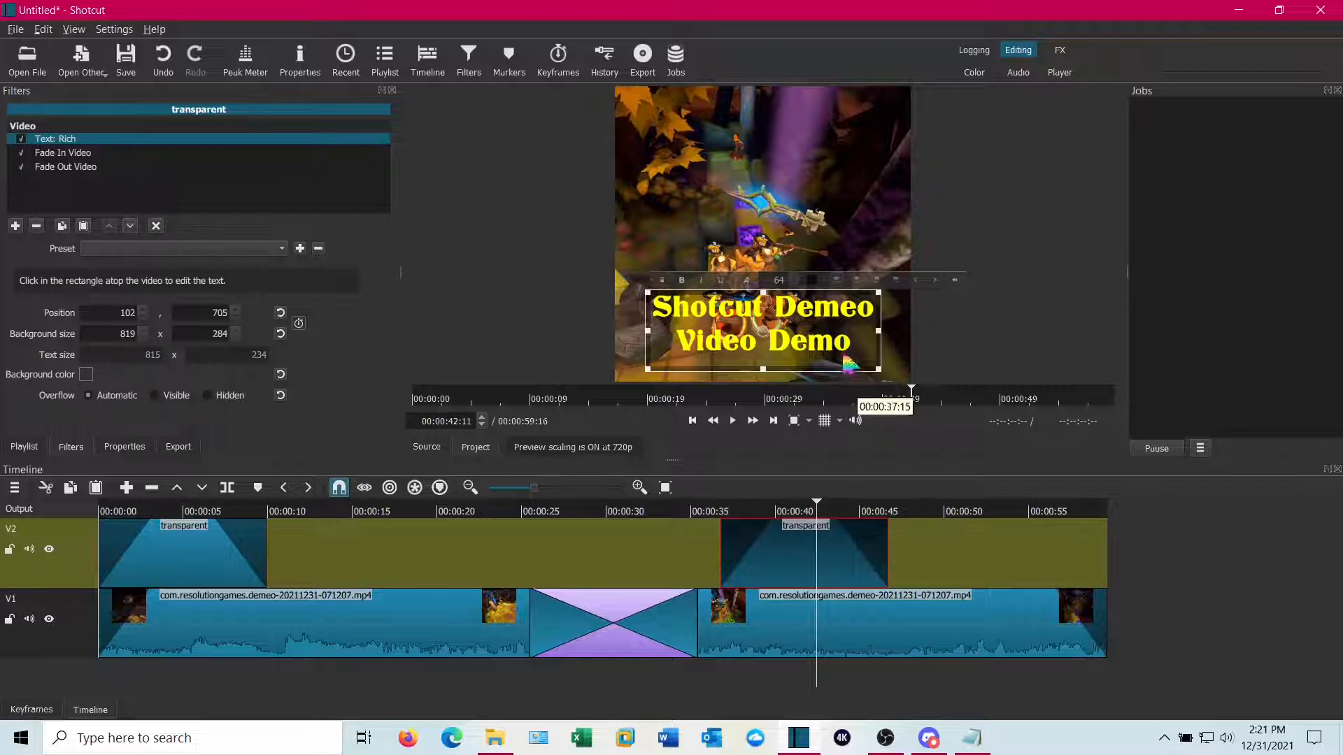
click(661, 320)
key(ctrl+a)
text(Demeo is)
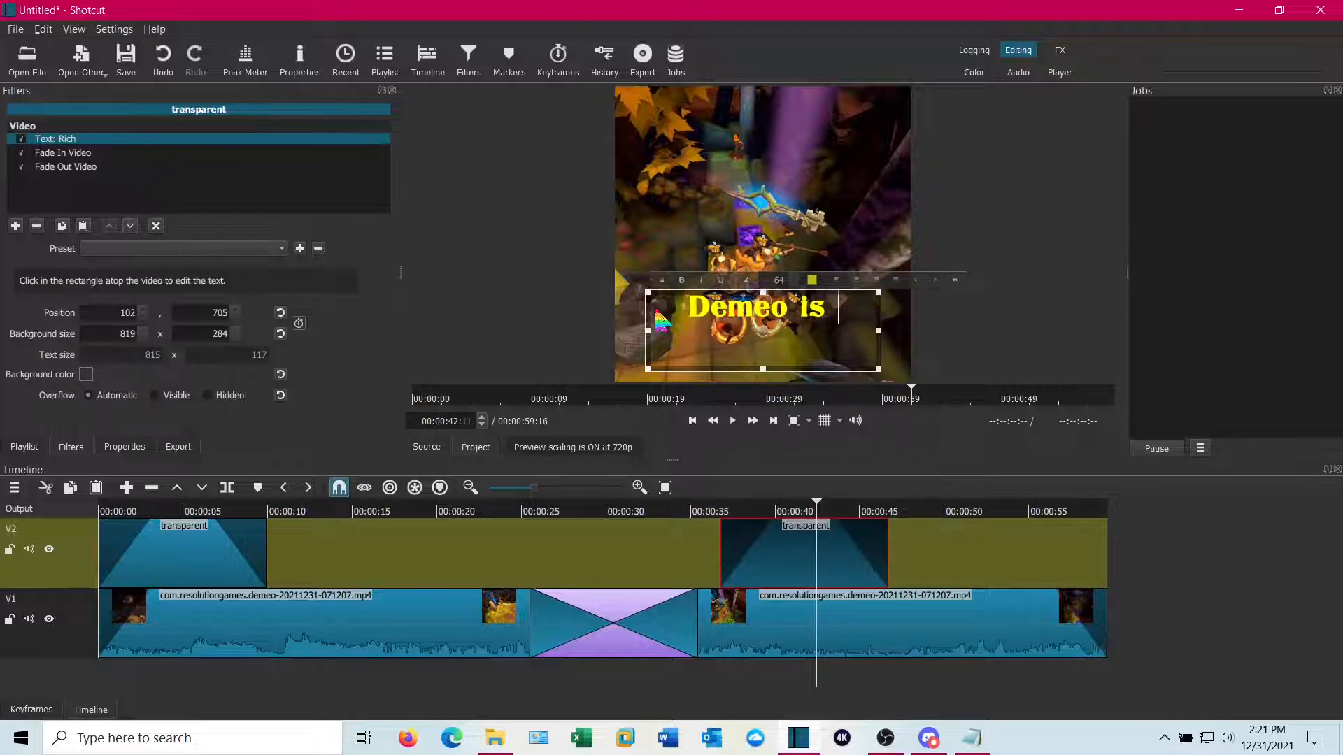
text( Awesome)
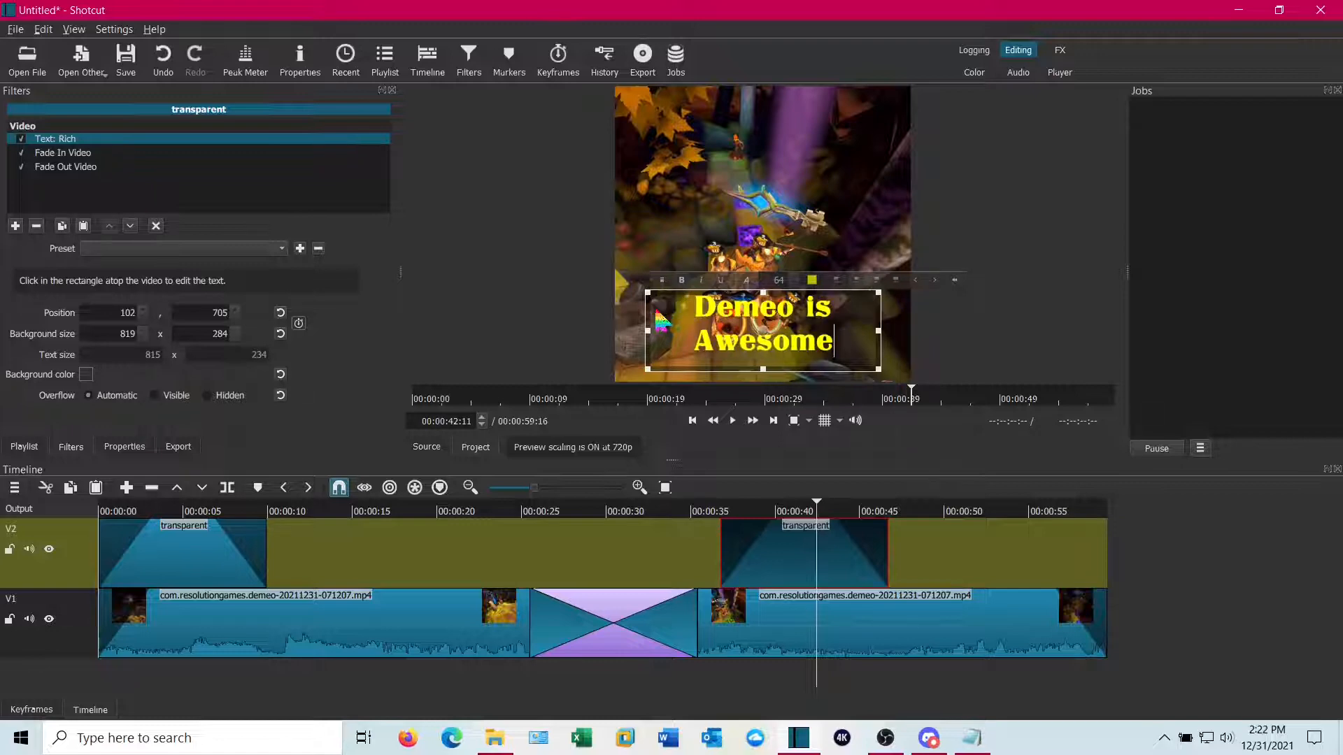
text(!)
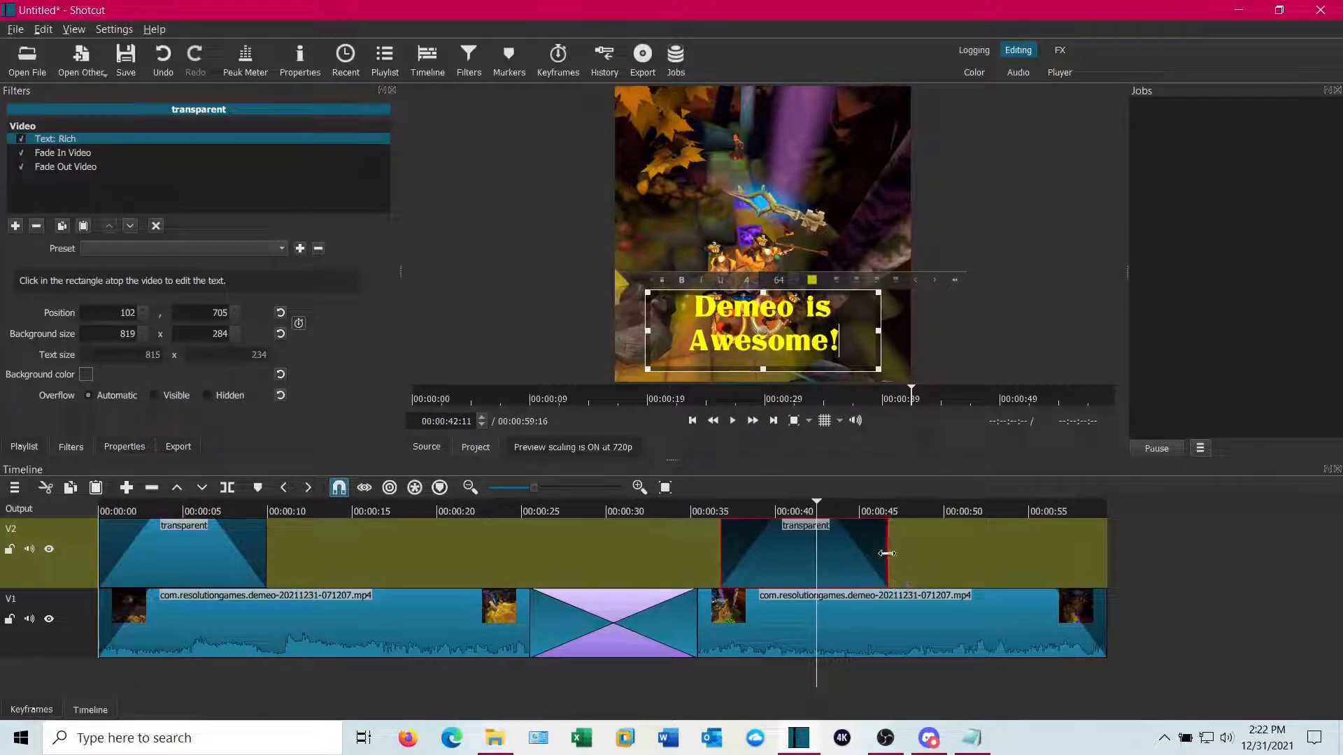
Shorten the second title clip so it ends at about 00:00:42, then play that section to preview it
drag(886, 553, 816, 553)
drag(814, 686, 712, 668)
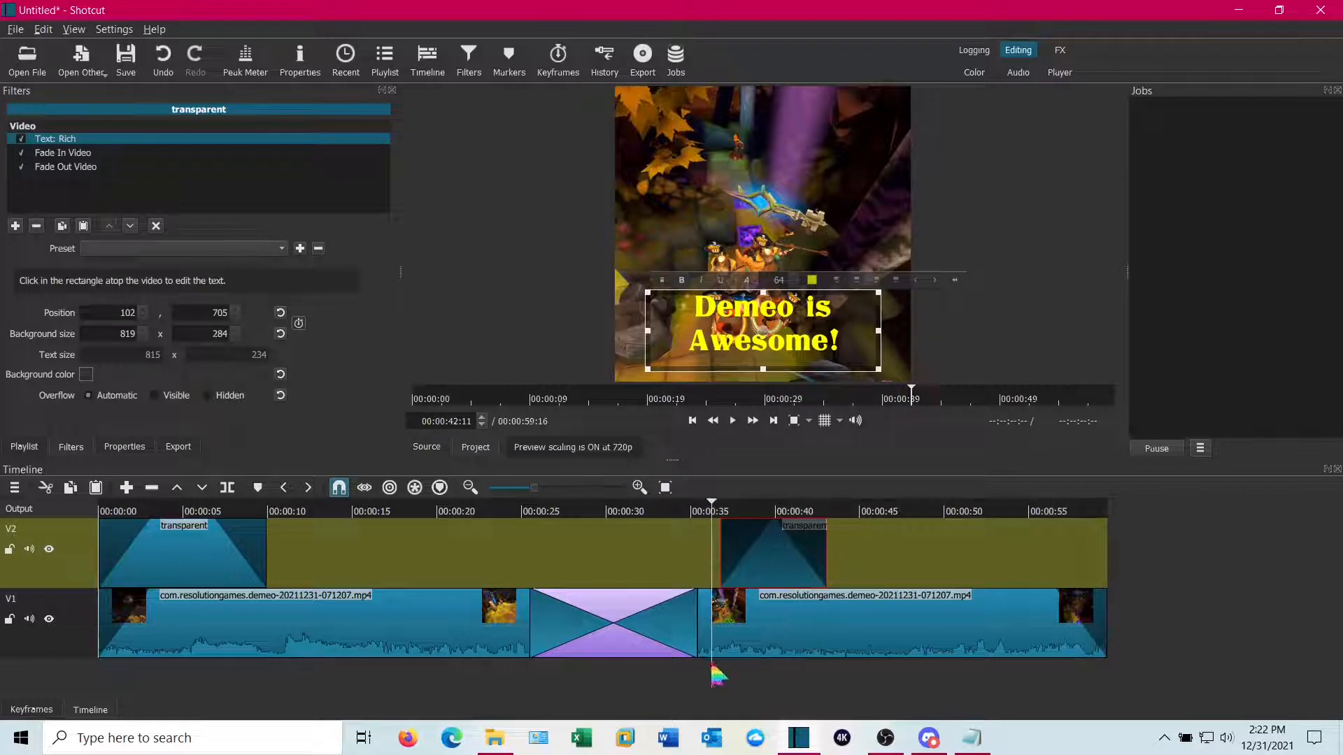
click(94, 570)
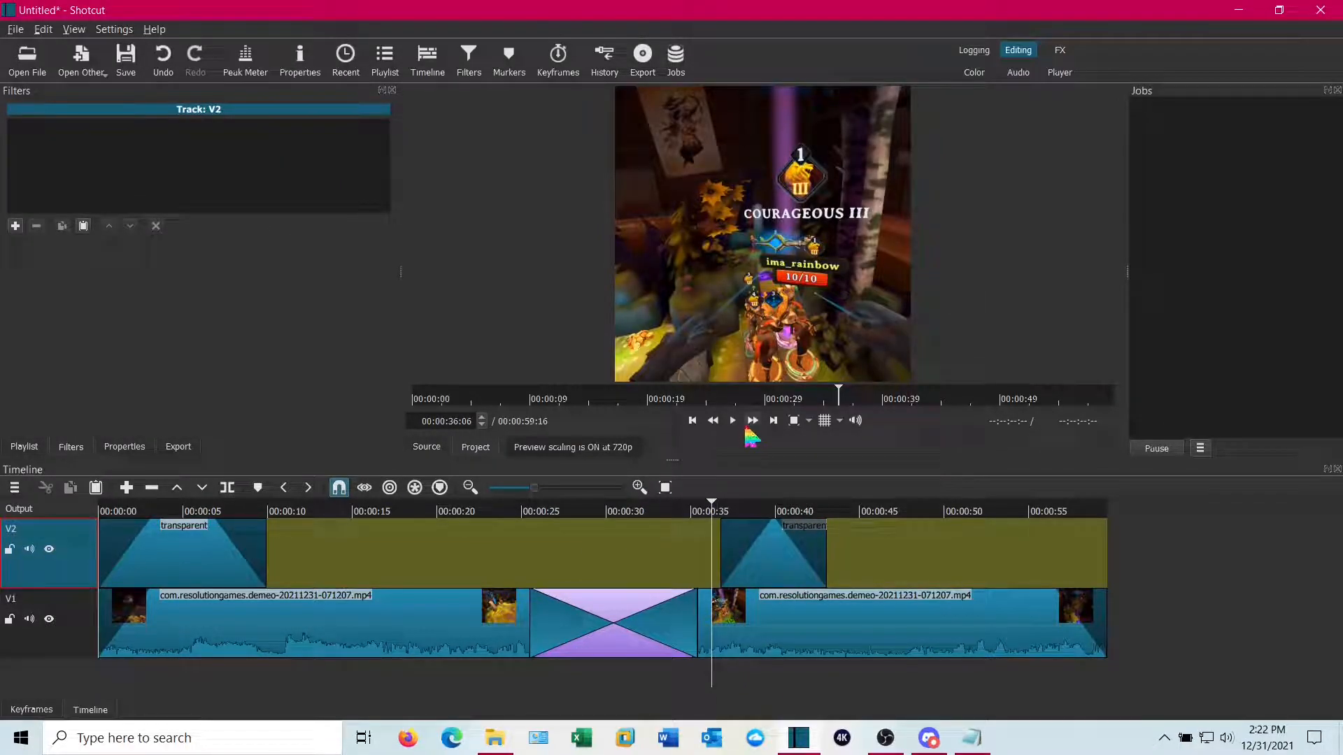
click(735, 421)
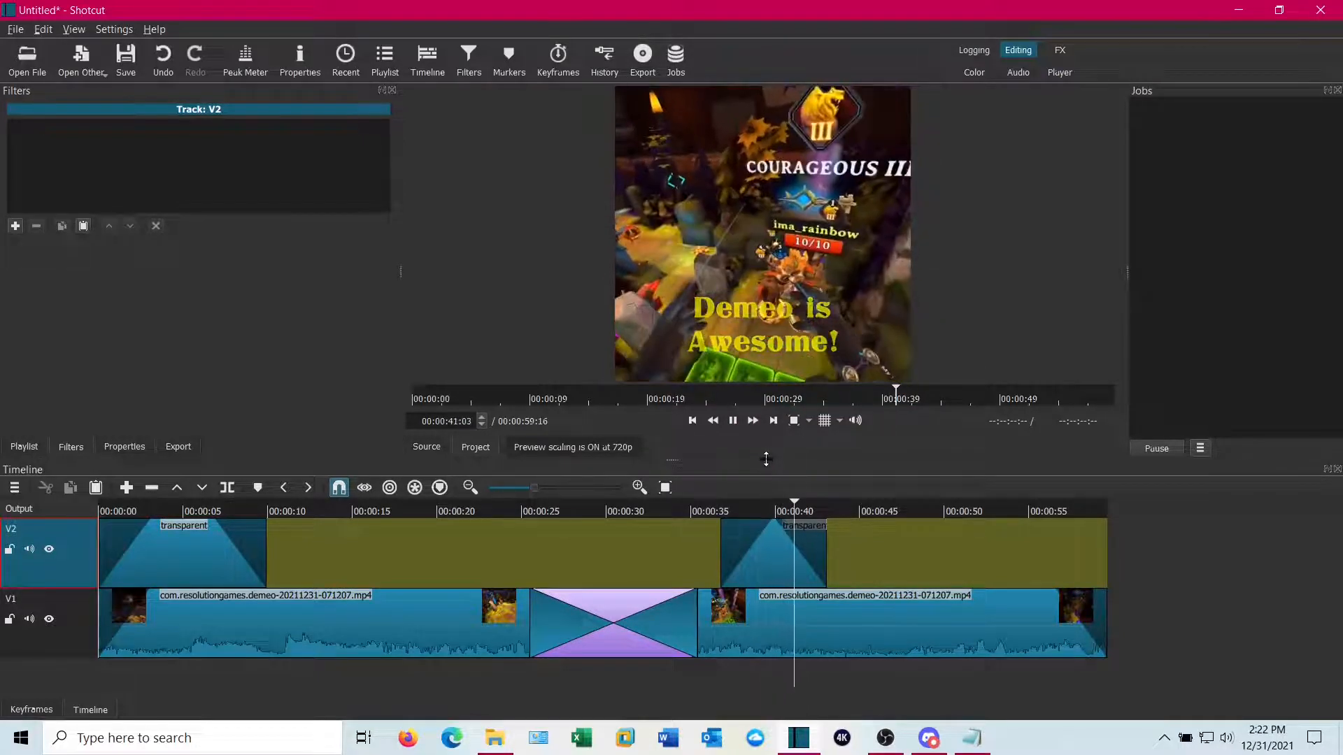
key(space)
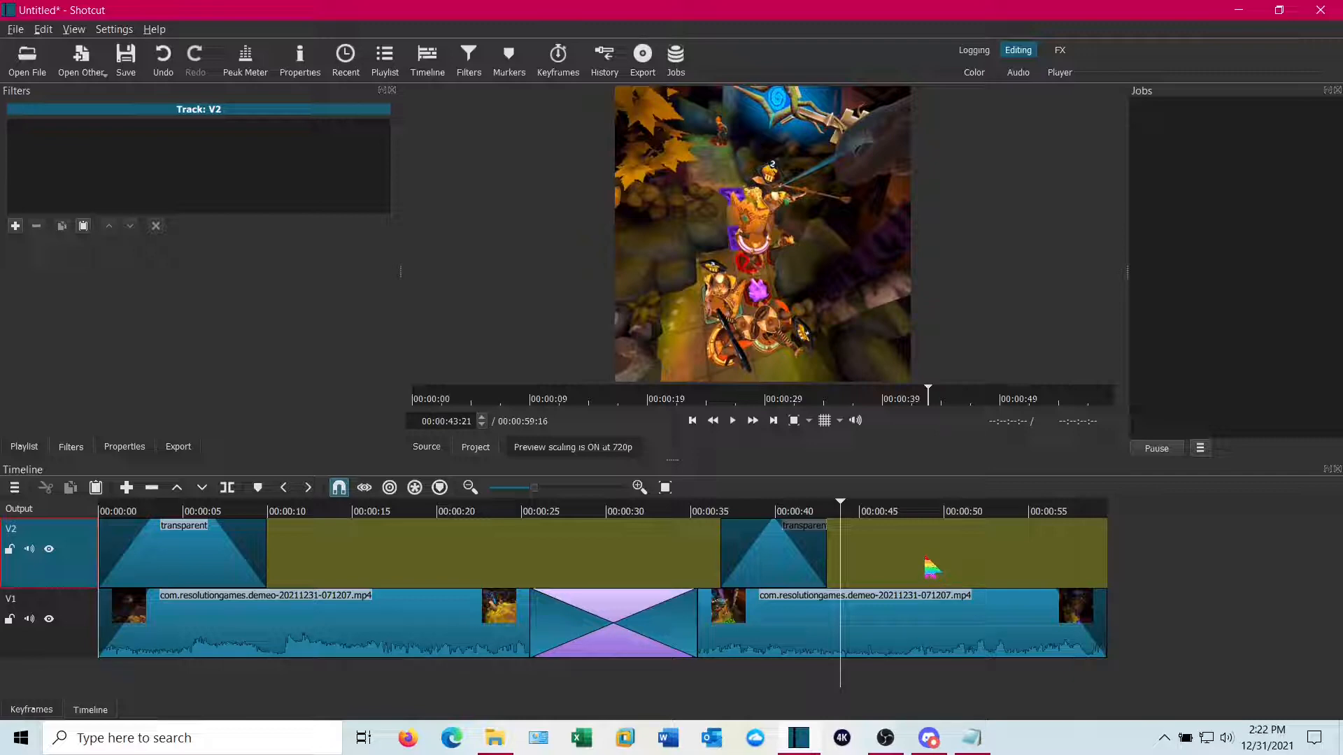
Export the timeline with the YouTube preset as "Shot Demeo Demo" mp4 in the Oculus Video folder
click(177, 449)
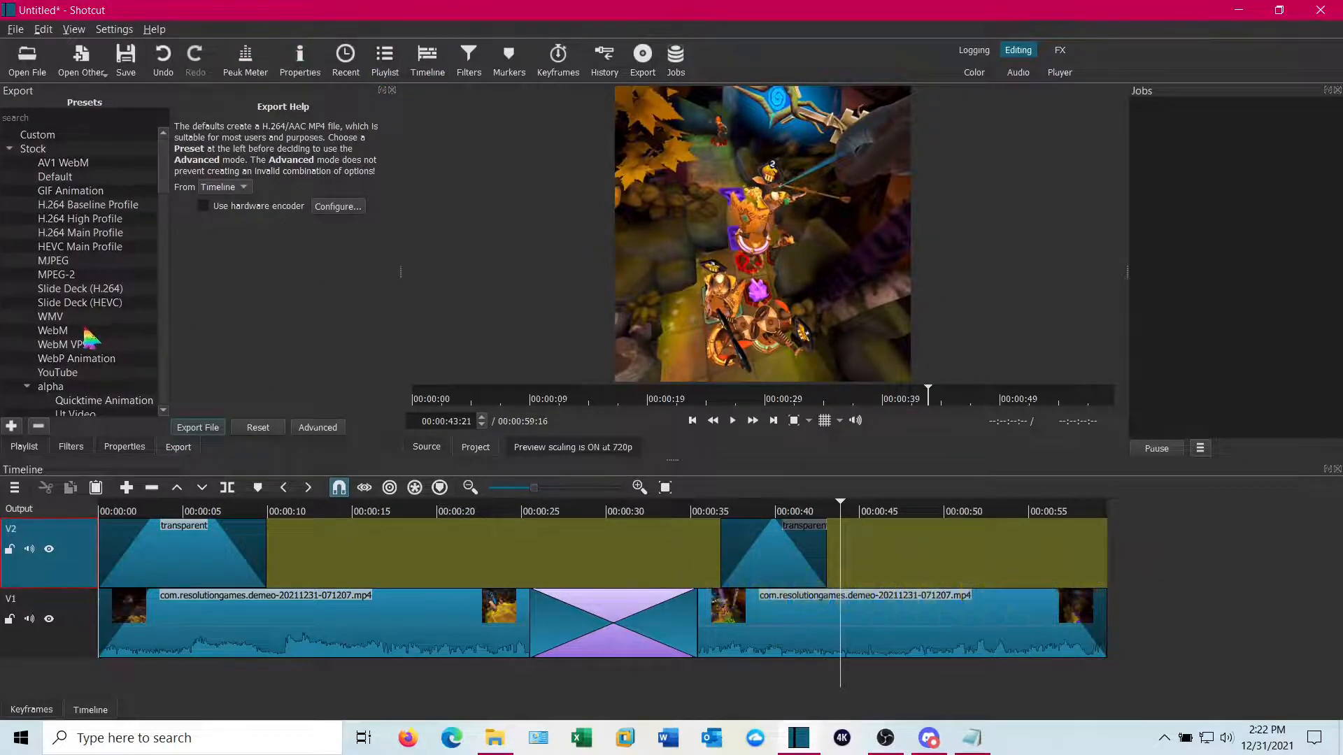
click(72, 373)
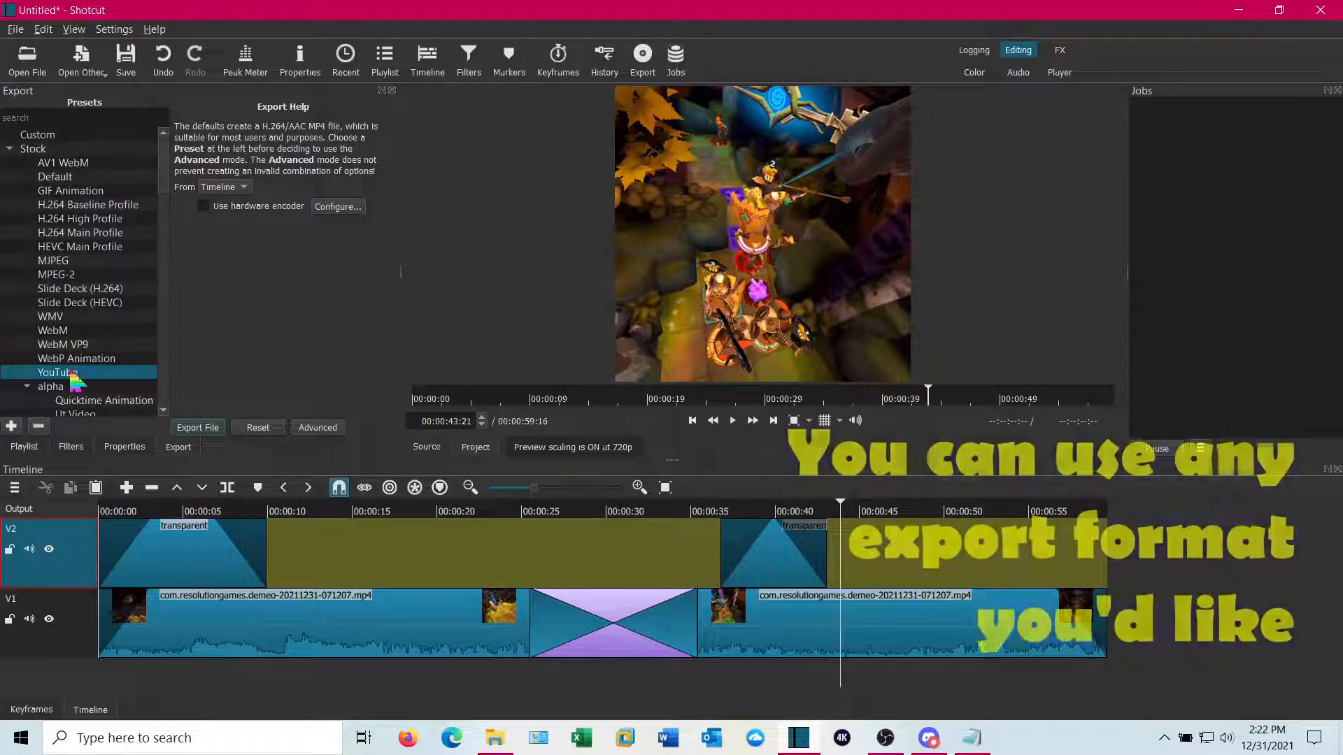
click(203, 428)
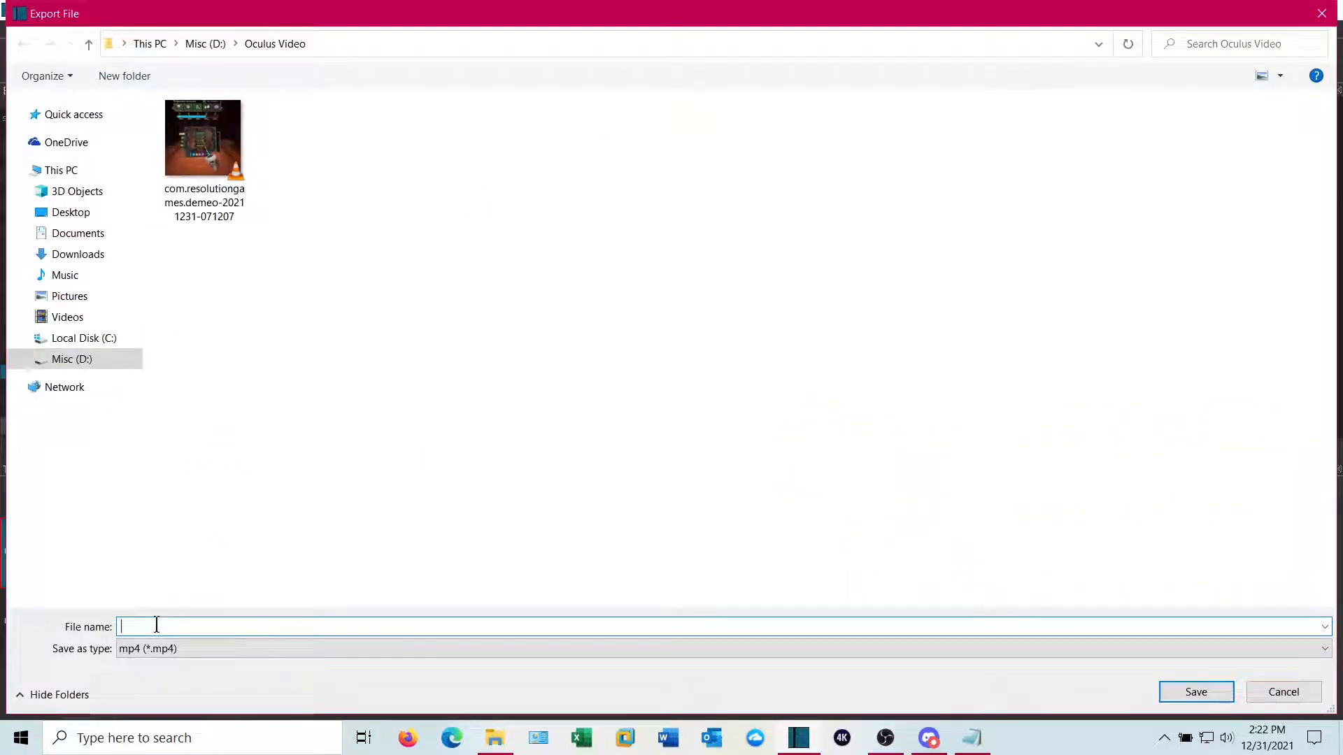
text(Shot Demeo Demo)
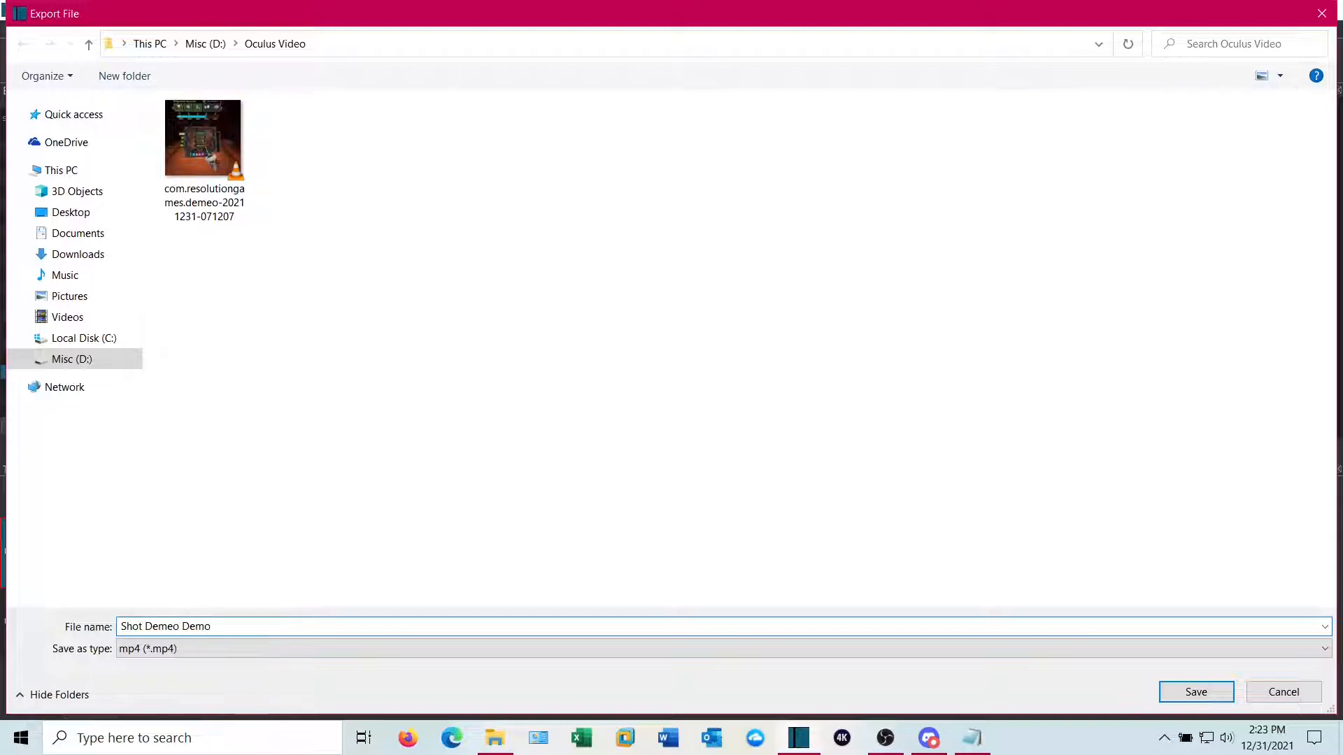
click(1198, 692)
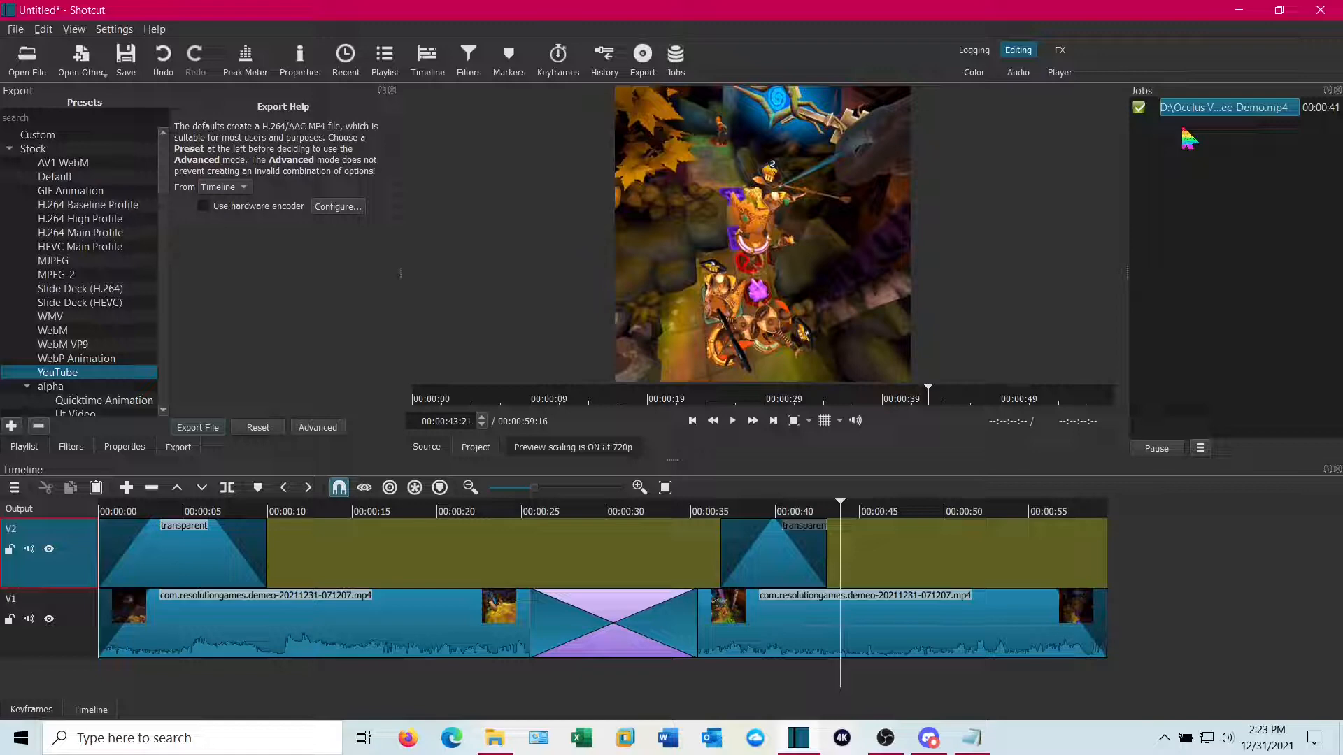
Open the exported Shot Demeo Demo video from the Oculus Video folder and play it to check the result
click(496, 740)
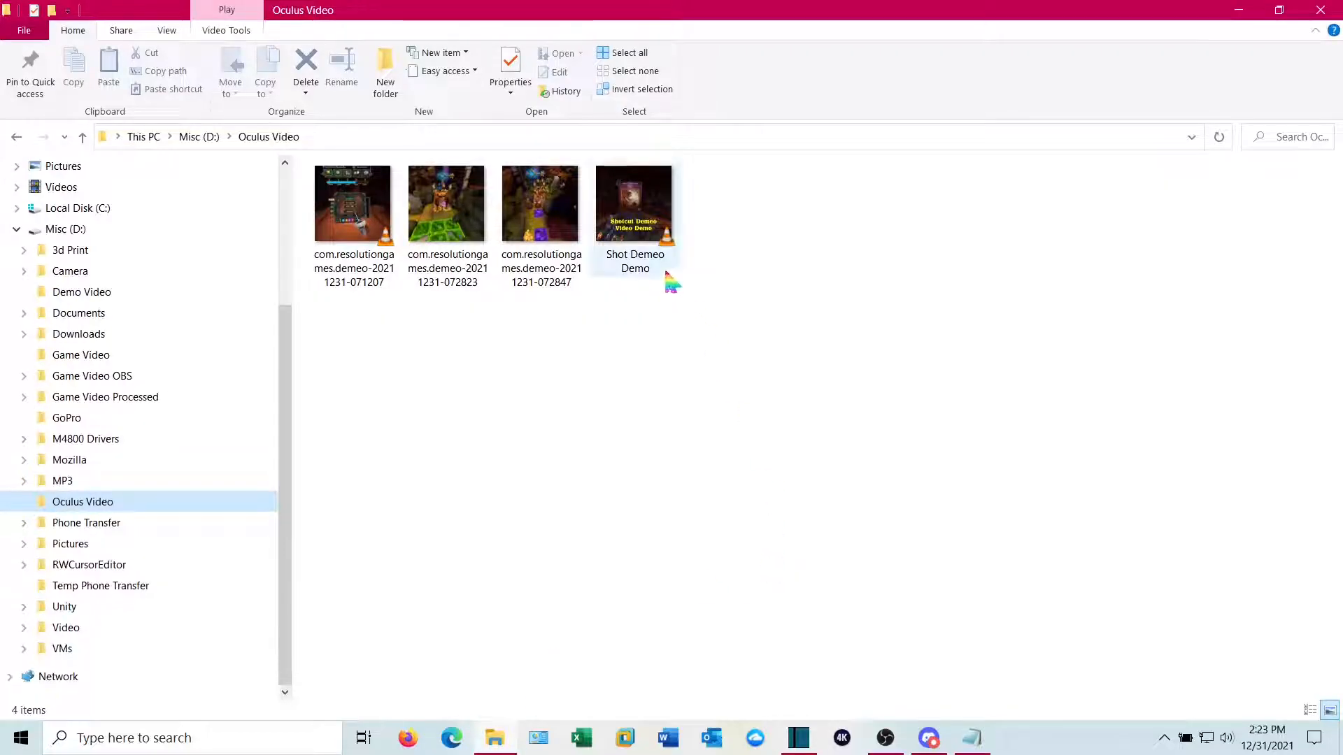
double_click(648, 240)
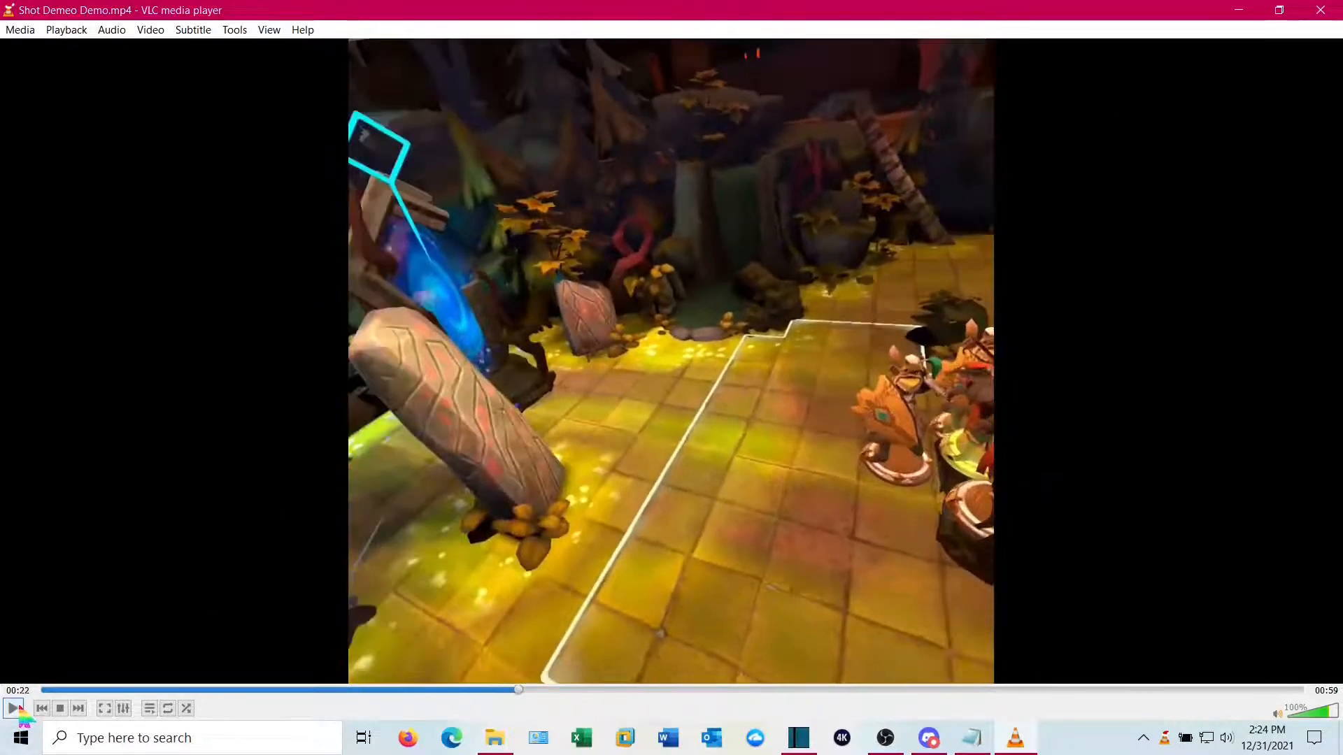
click(13, 709)
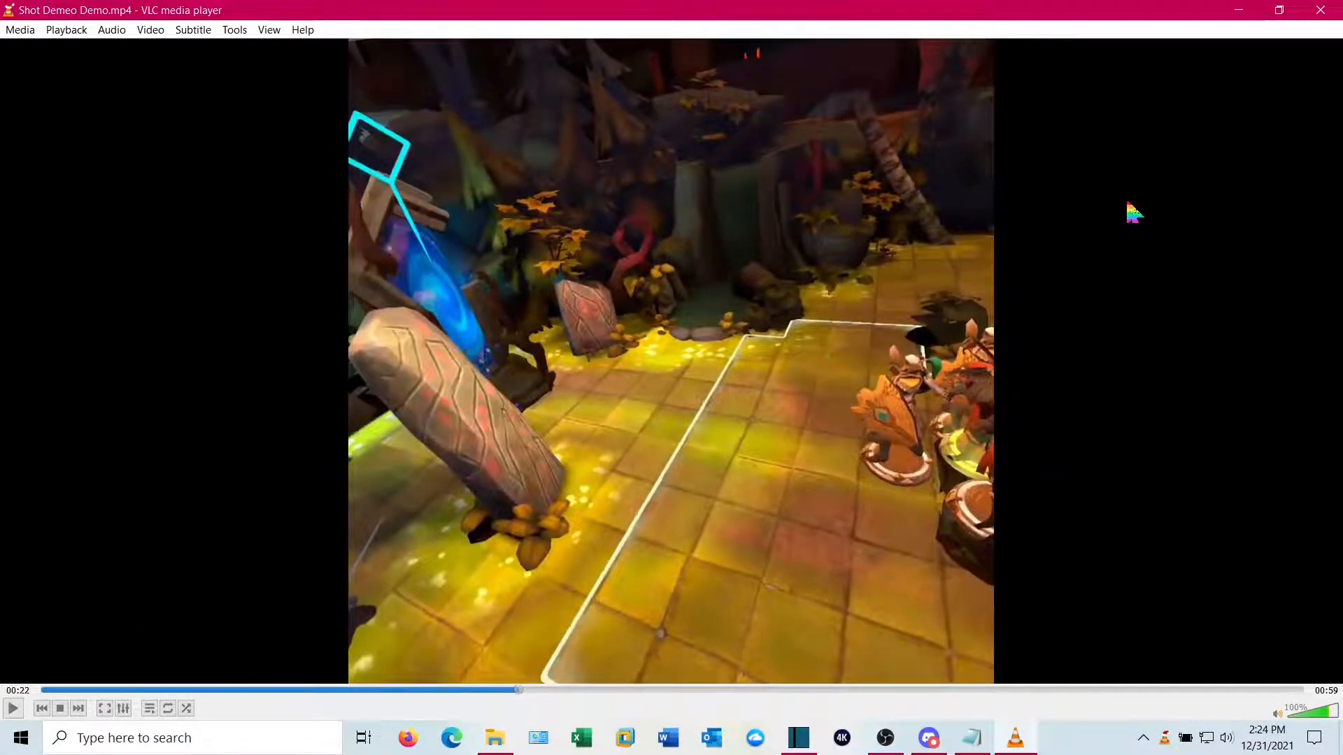
Close the player and set the project video mode to HD 1080p 30 fps
click(1324, 17)
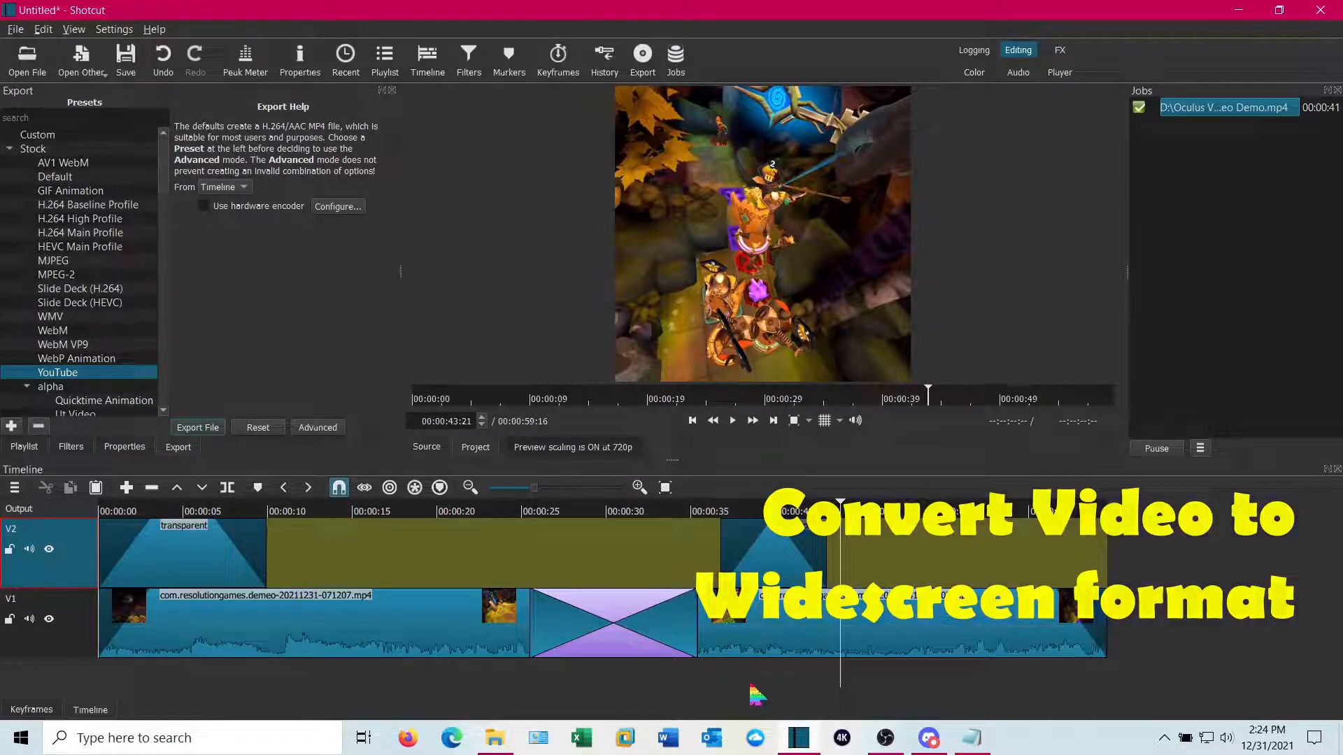
click(63, 653)
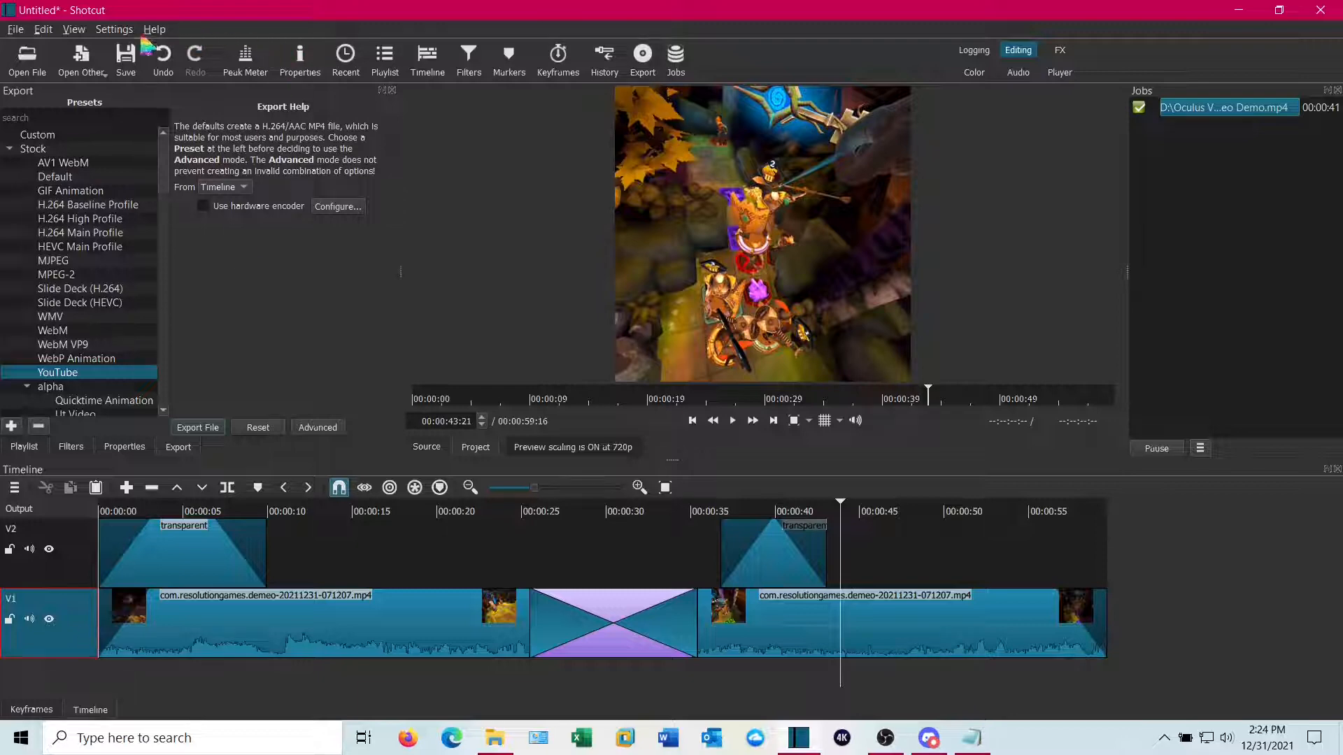
click(114, 30)
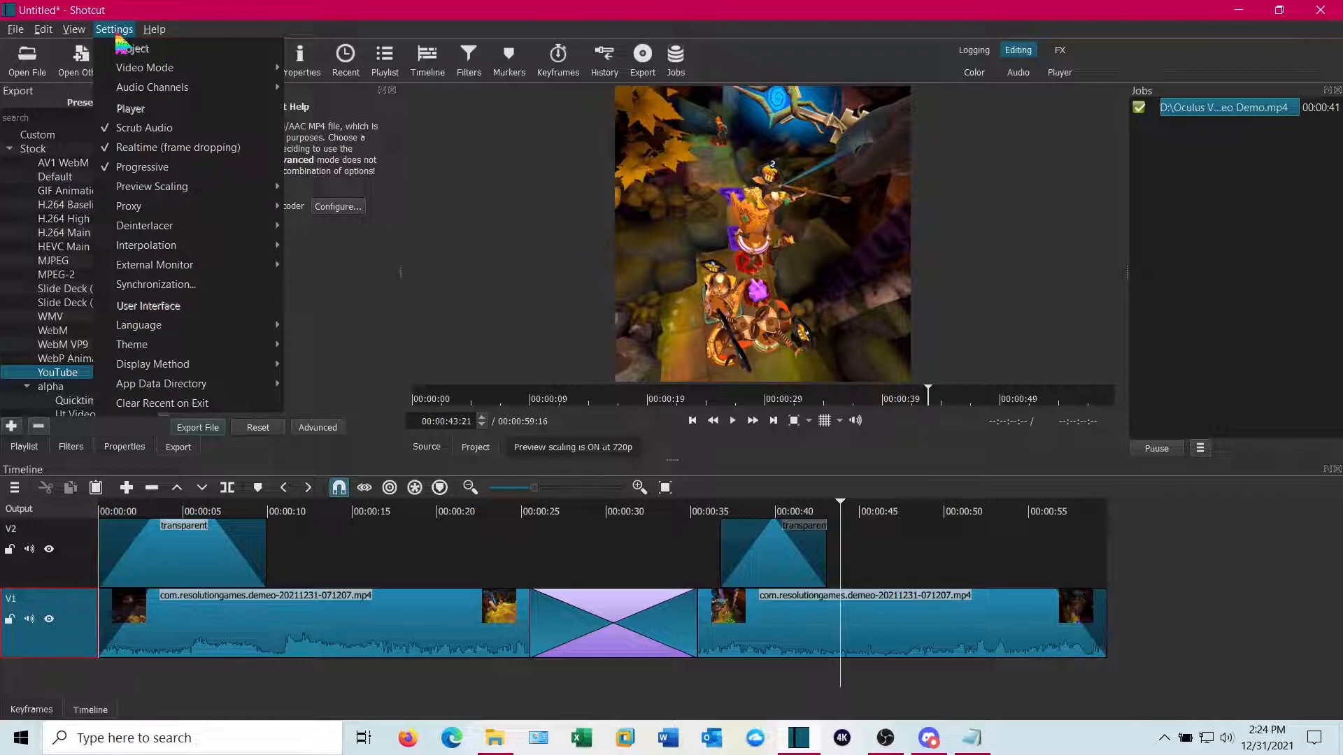
mouse_move(132, 70)
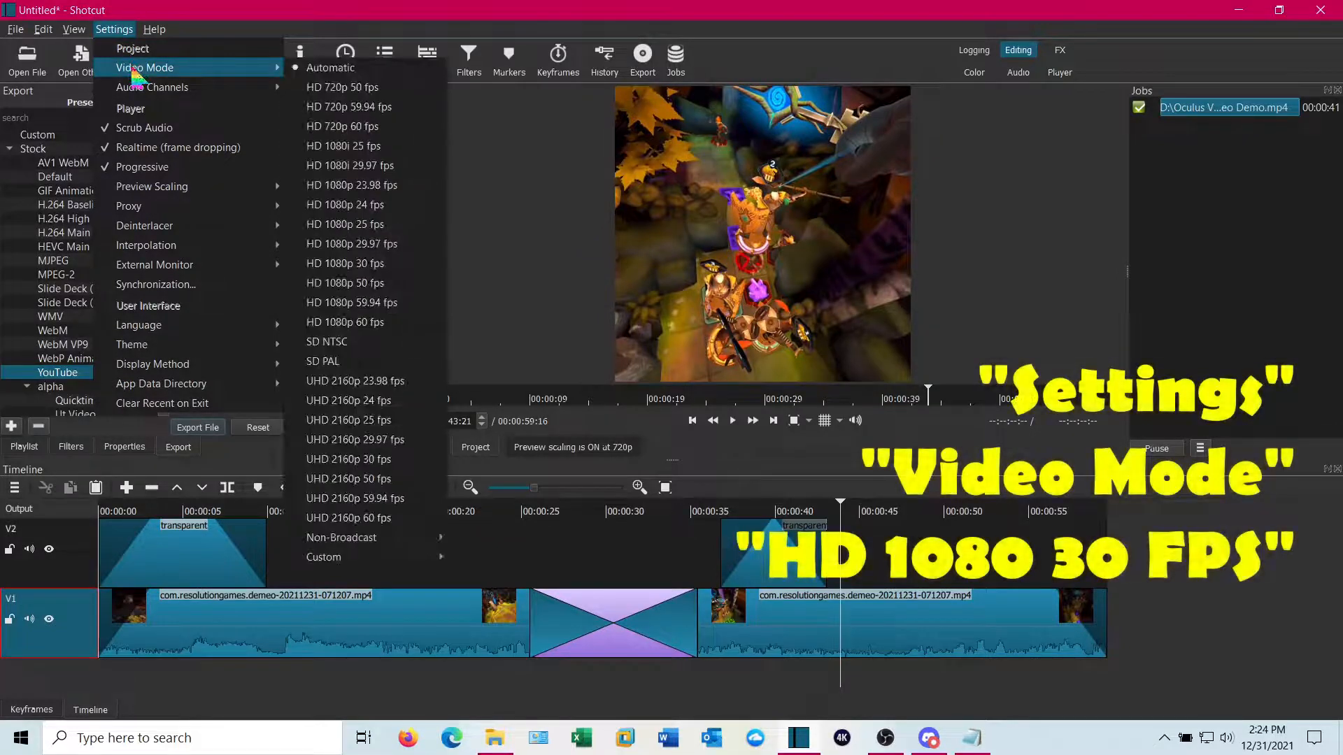
click(392, 267)
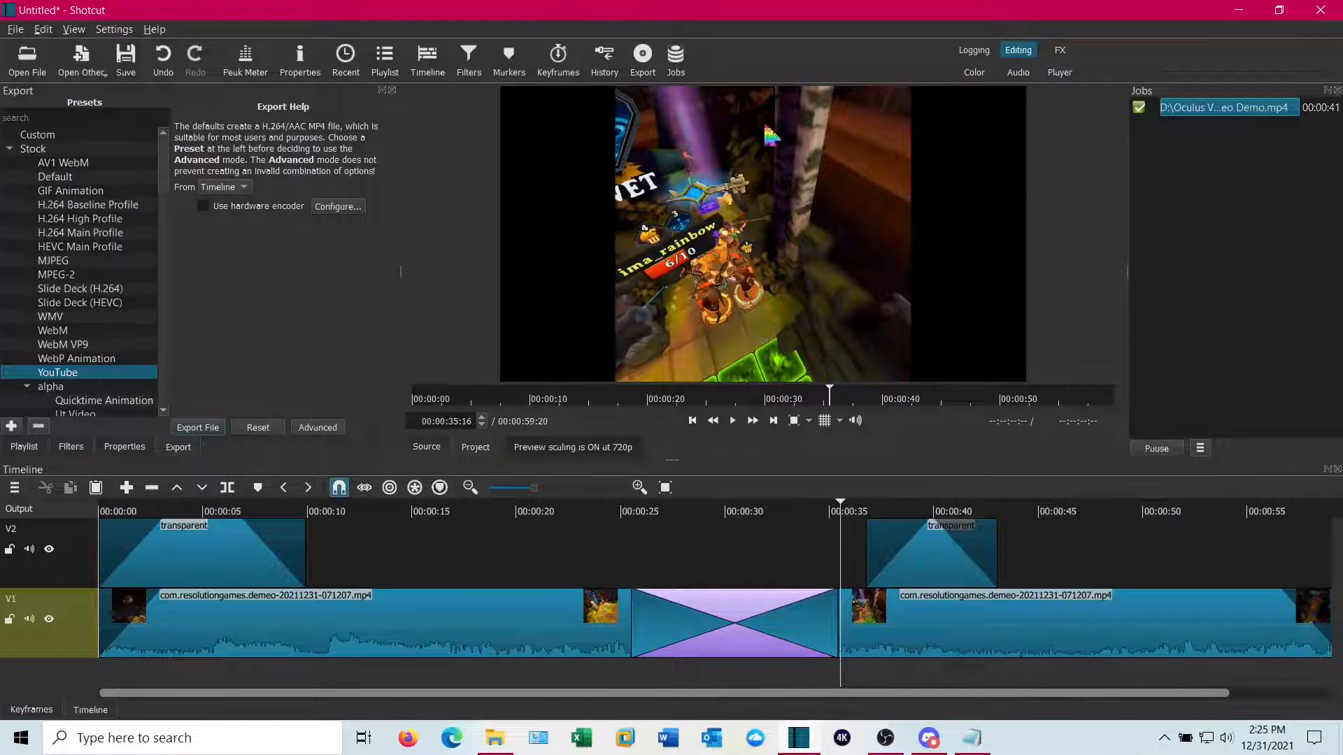
Add a Size, Position & Rotate filter to the V1 video track and set its zoom to 177%
click(63, 652)
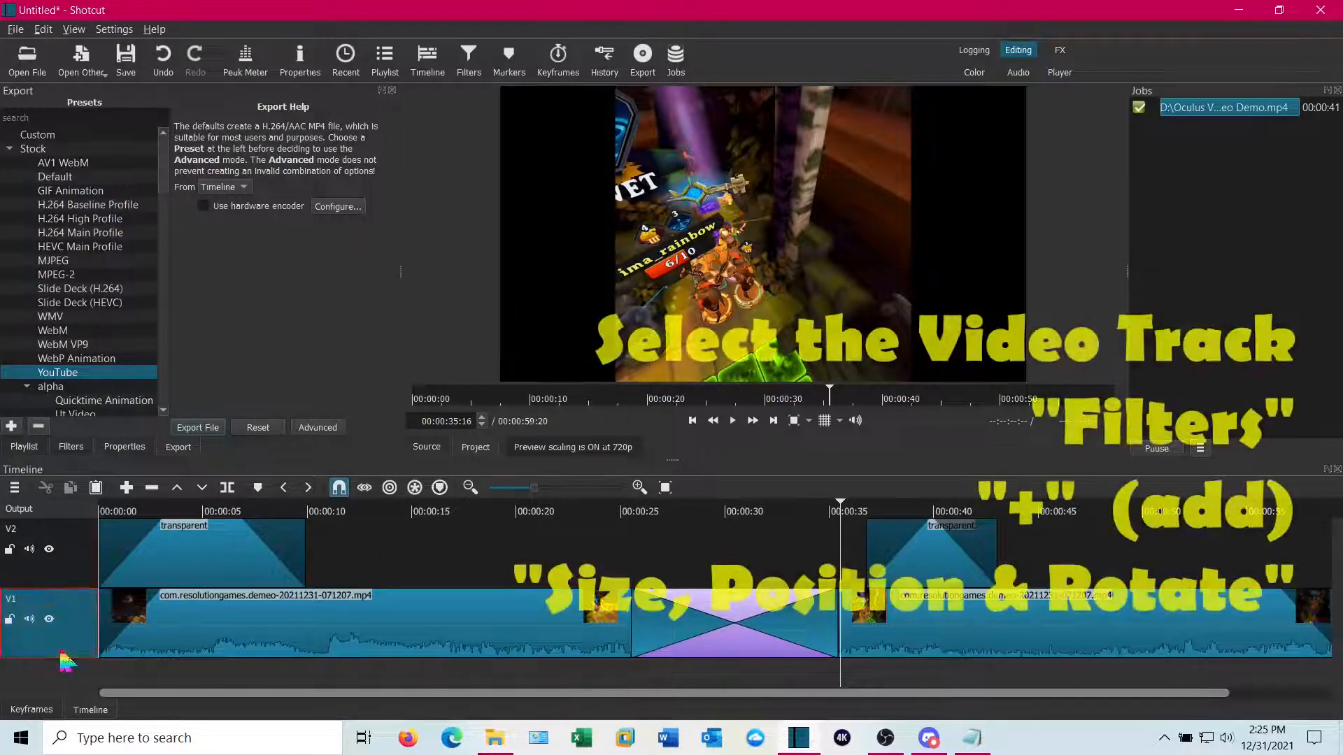
click(73, 447)
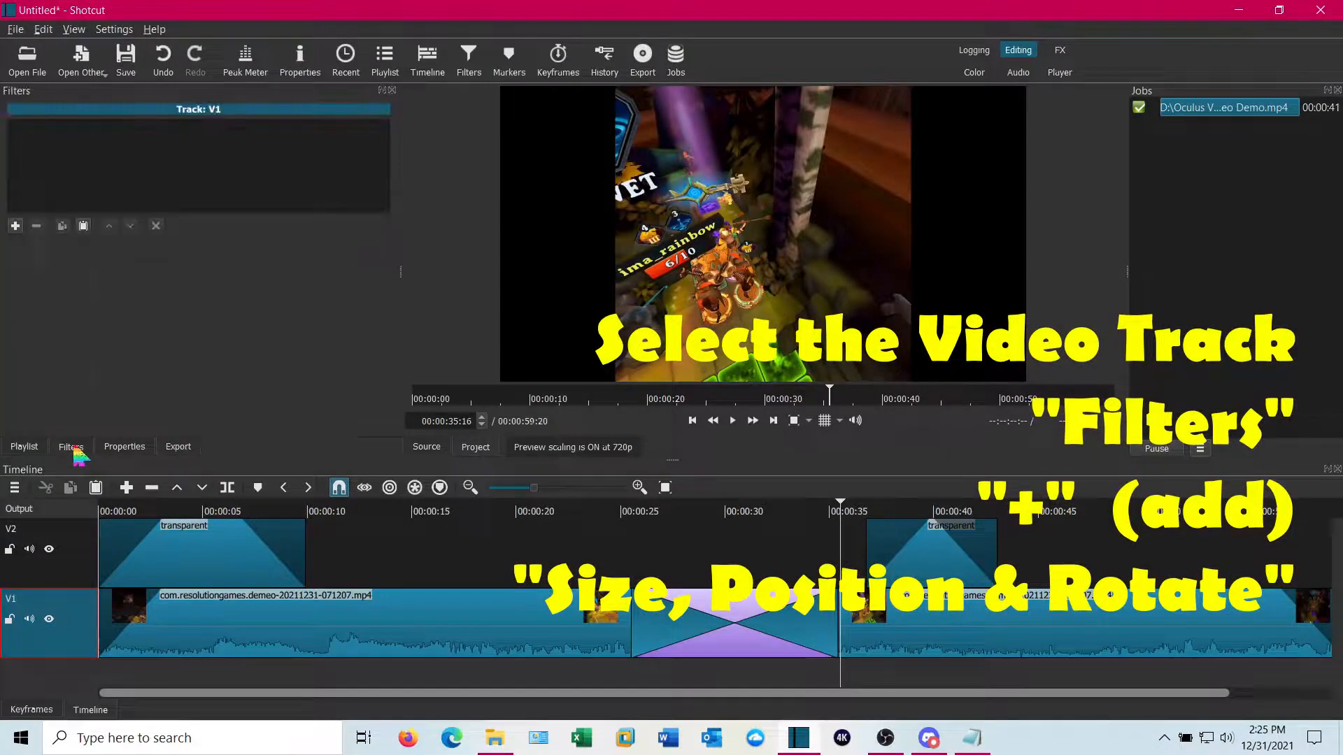
click(15, 226)
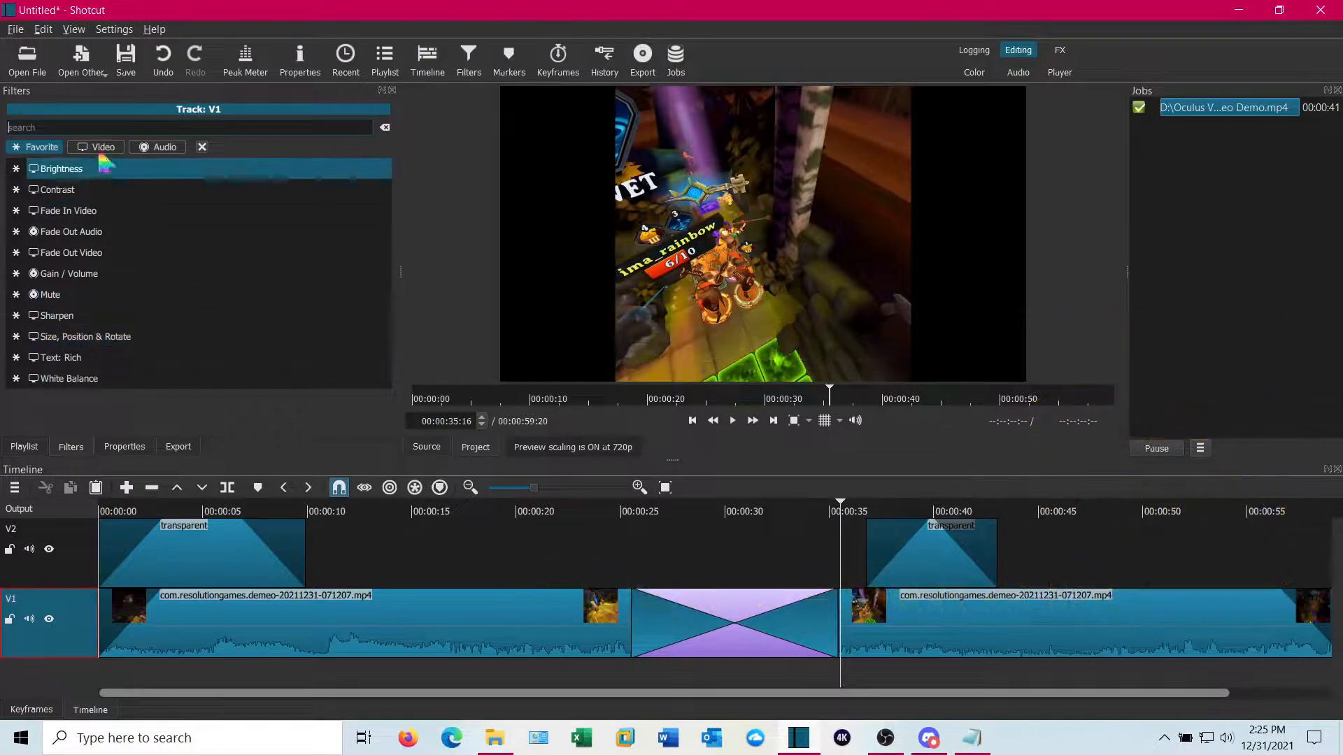
click(118, 338)
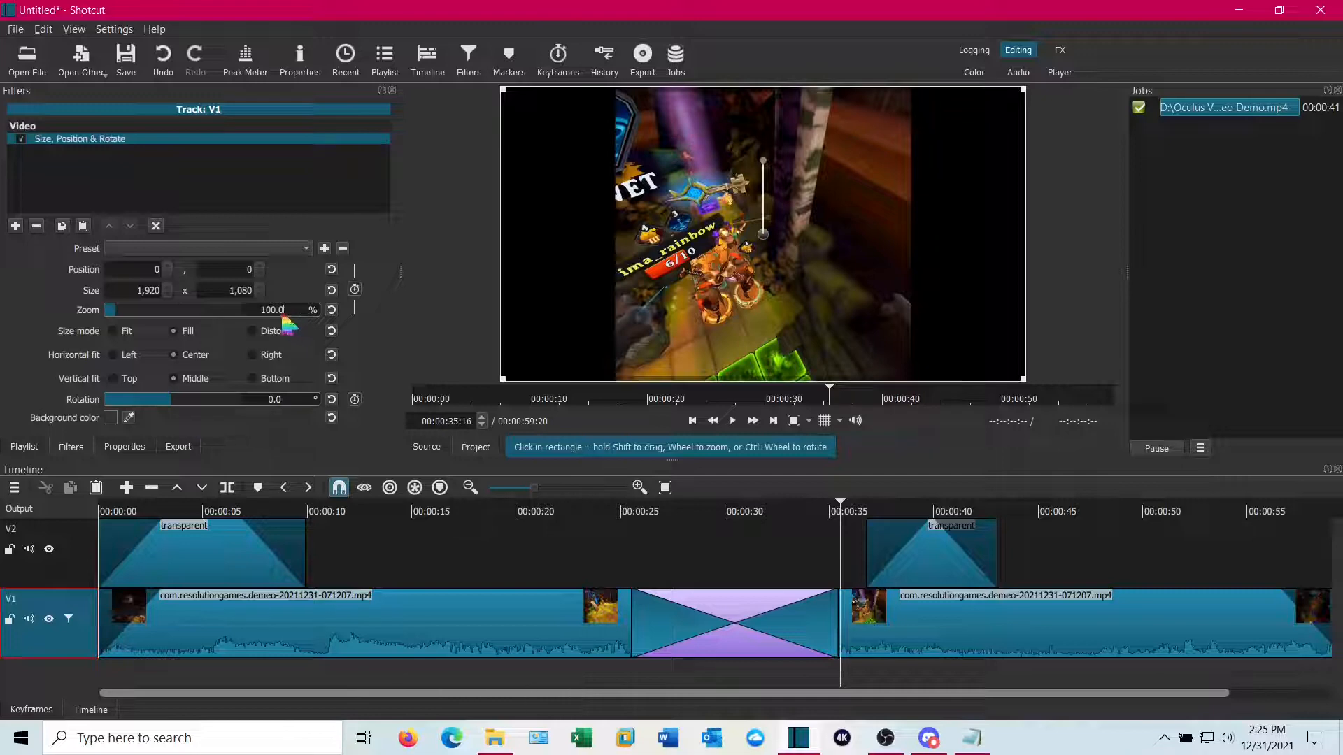
drag(283, 315, 254, 310)
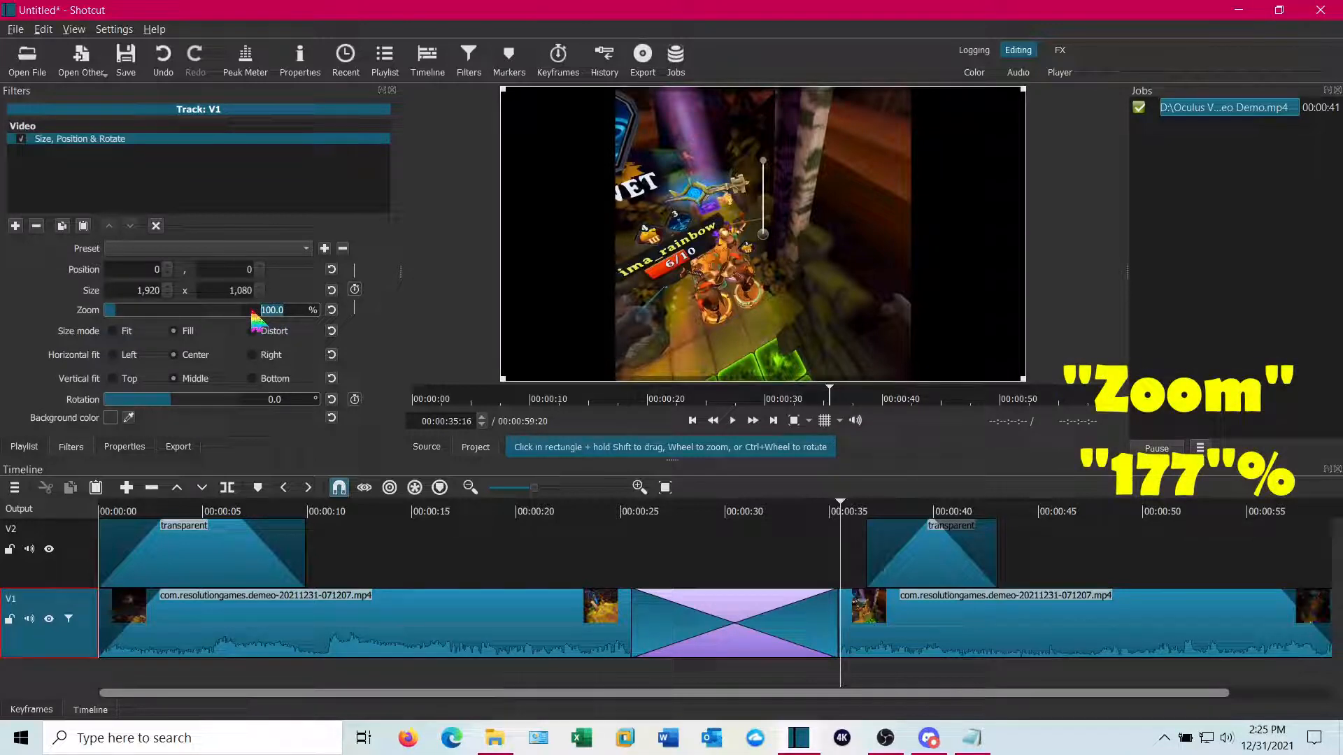
text(177)
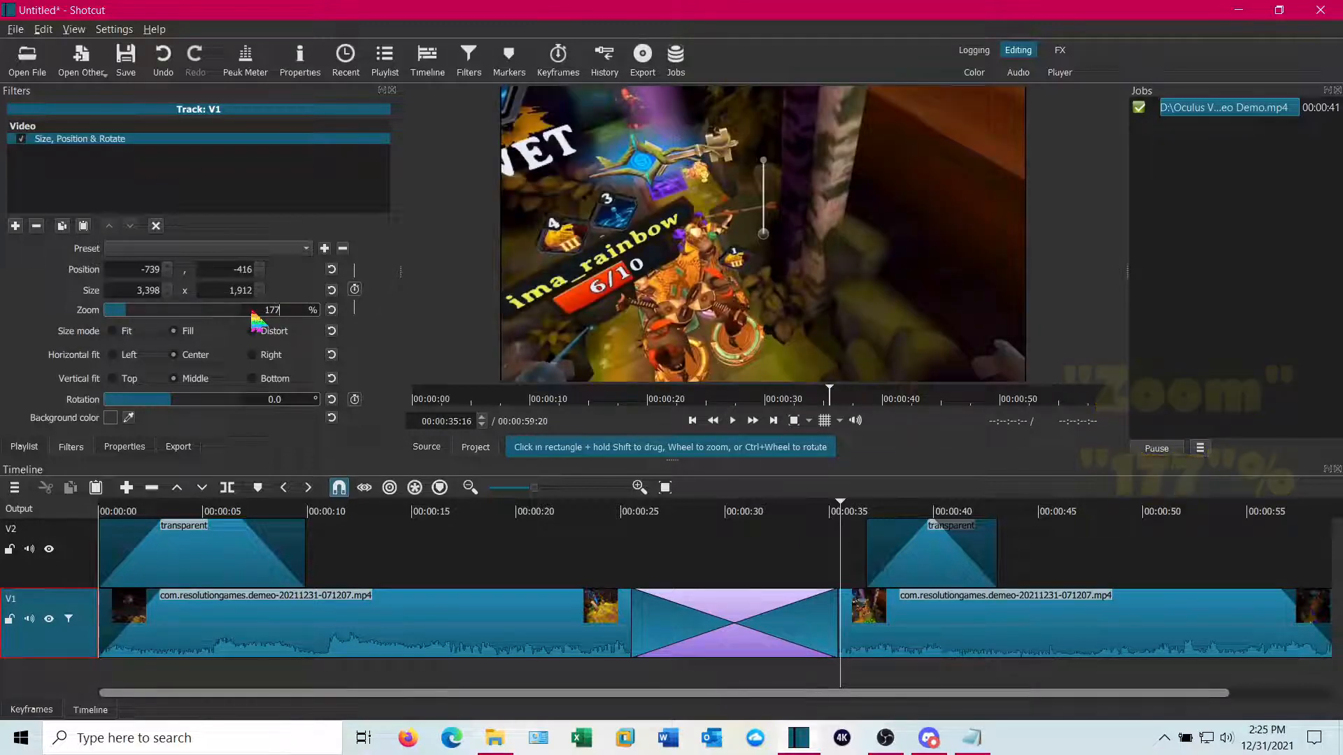
key(Return)
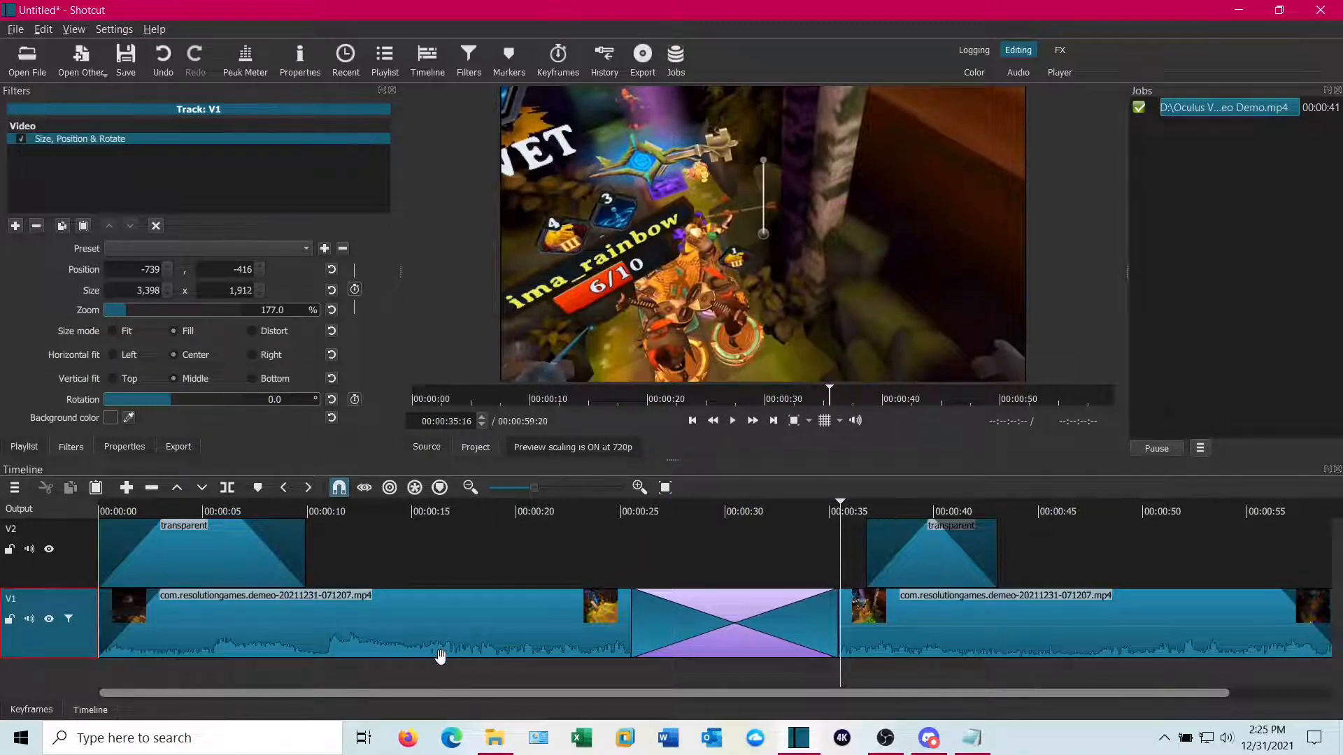
Play the timeline from about 00:00:15 to preview the zoomed video
click(427, 682)
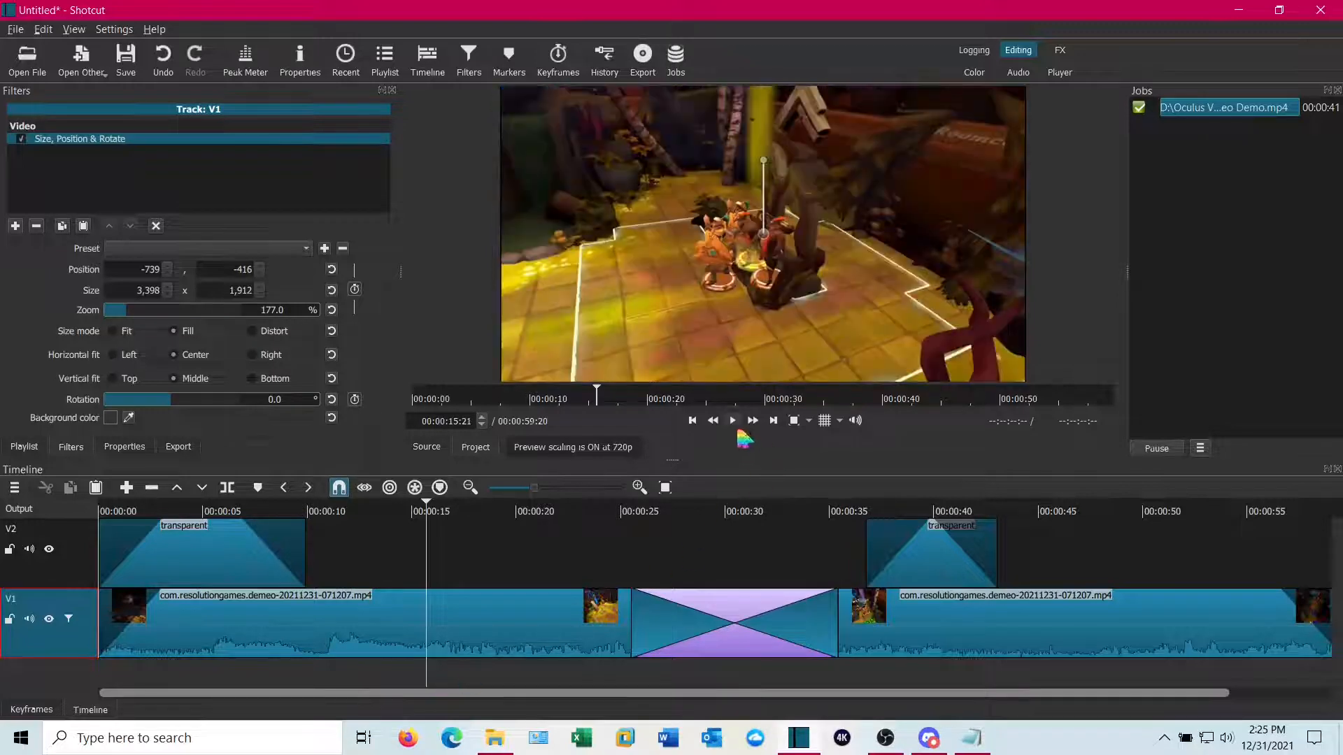
click(732, 421)
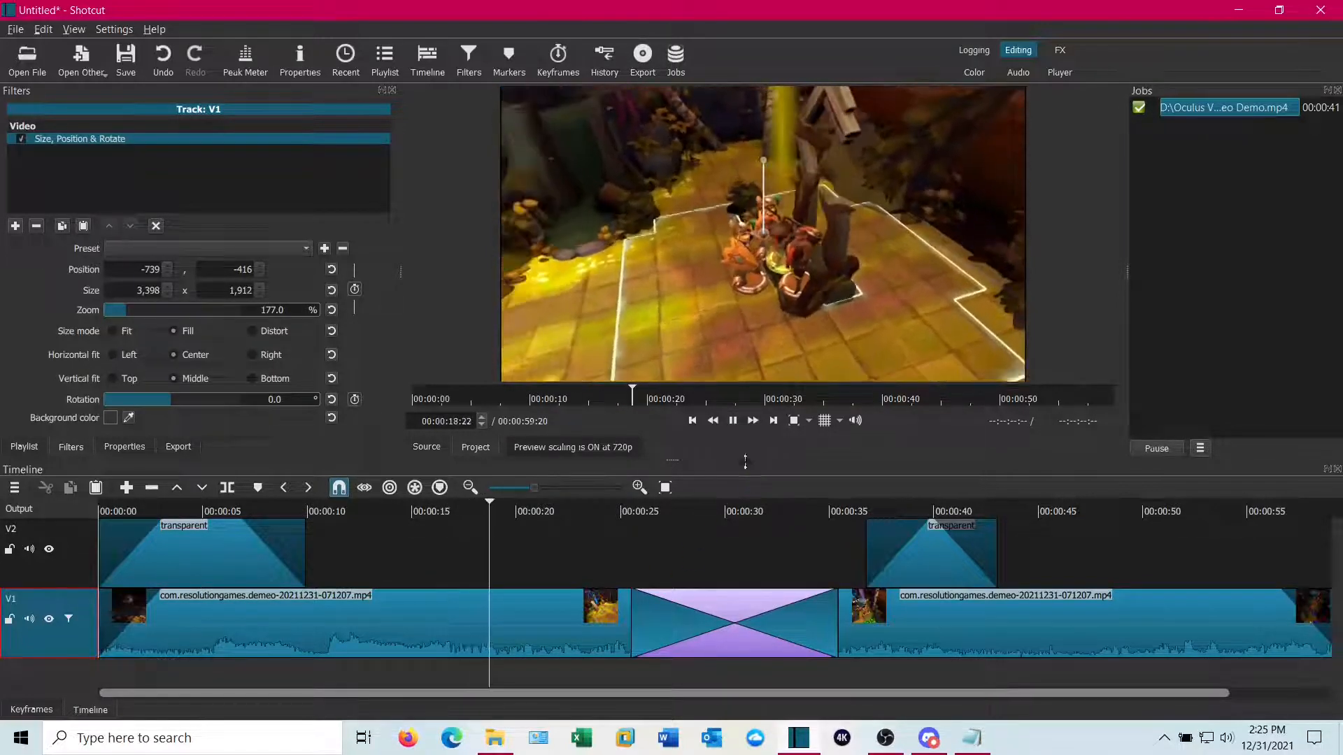
click(733, 423)
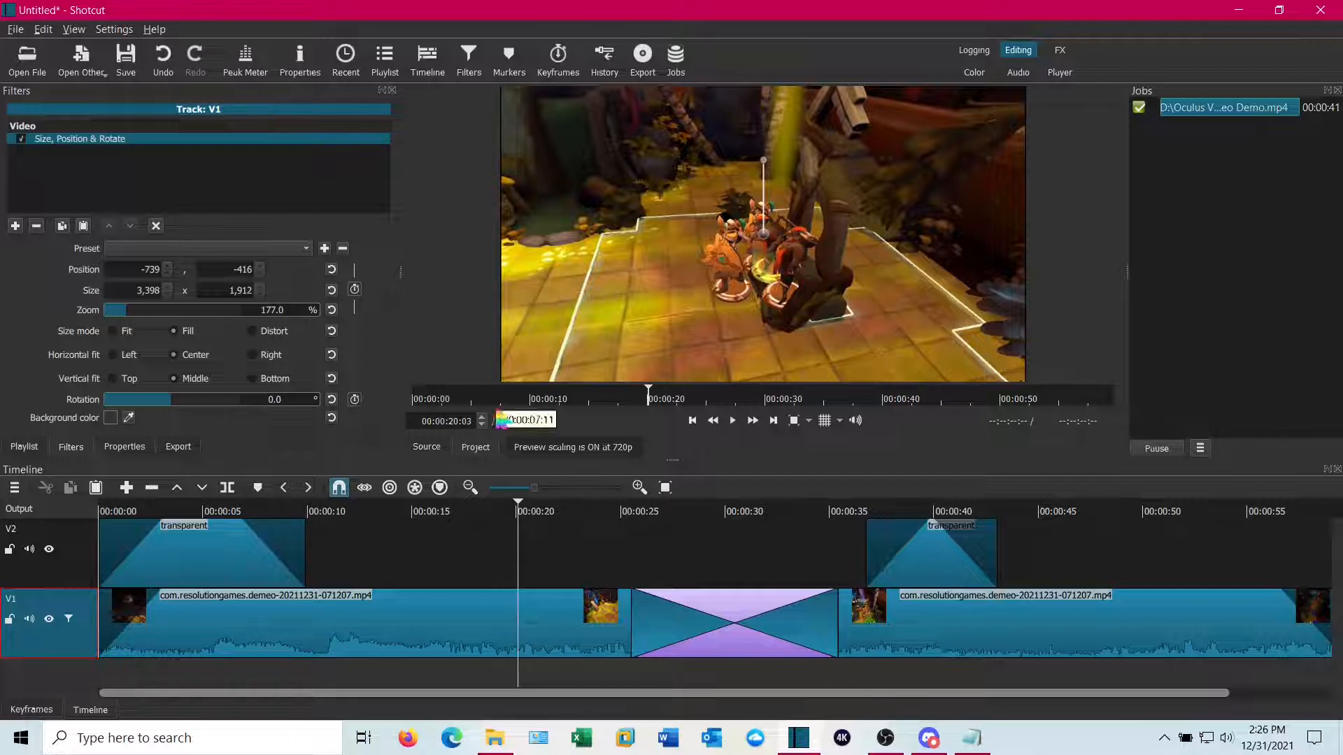
Add a Sharpen filter to the V1 track and set its amount to about 65.9%
drag(519, 685, 317, 682)
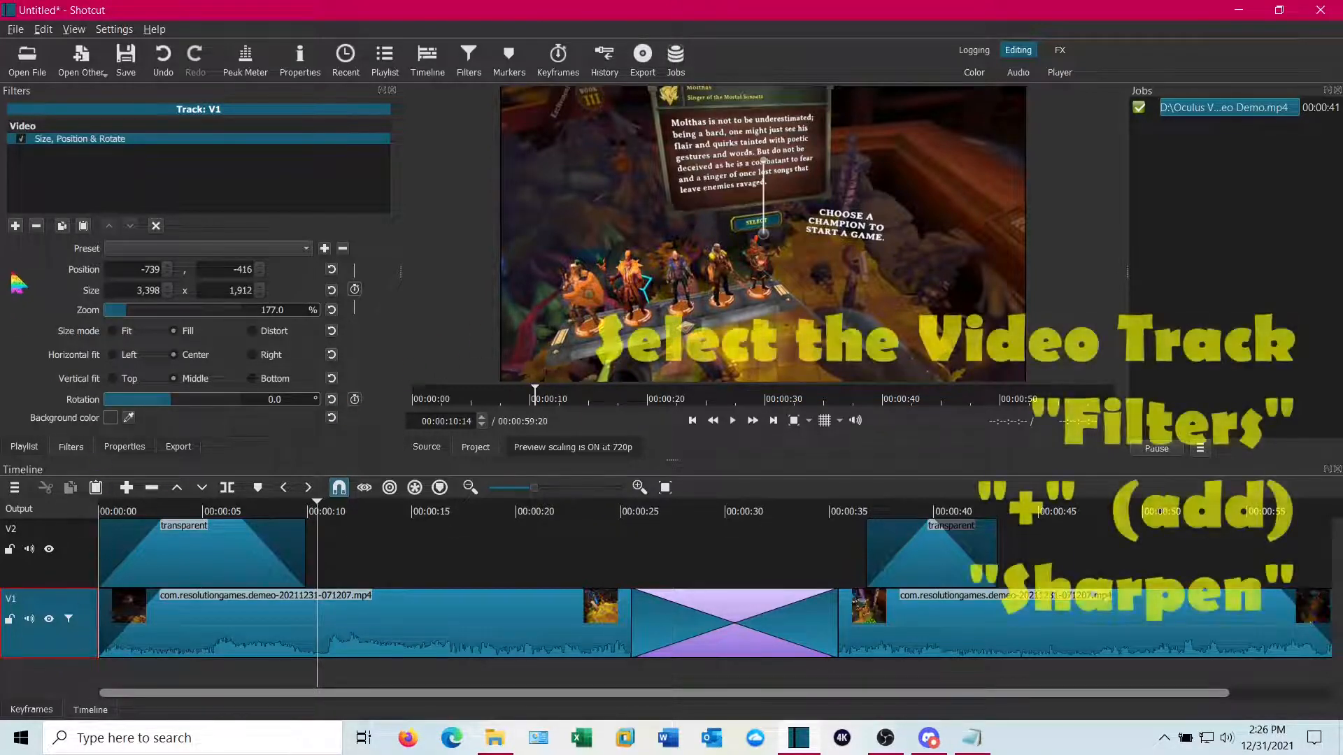
click(15, 226)
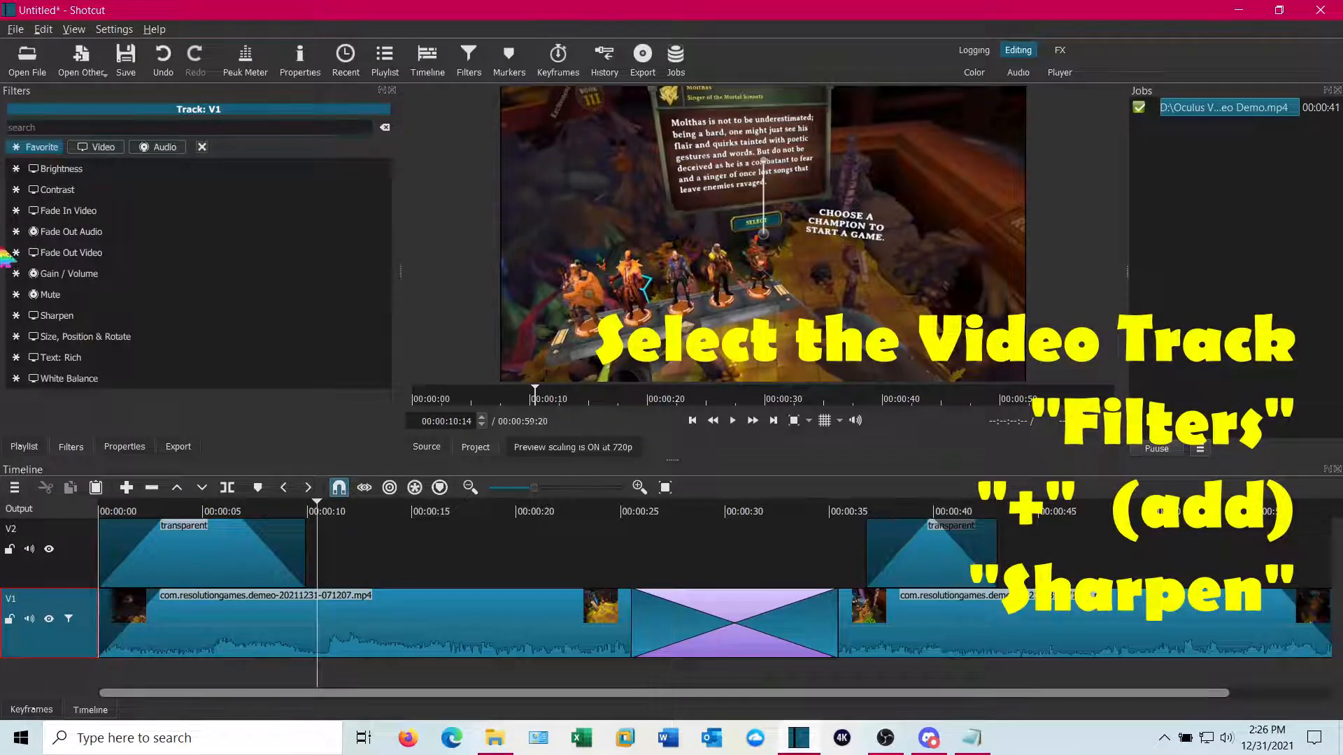
click(75, 320)
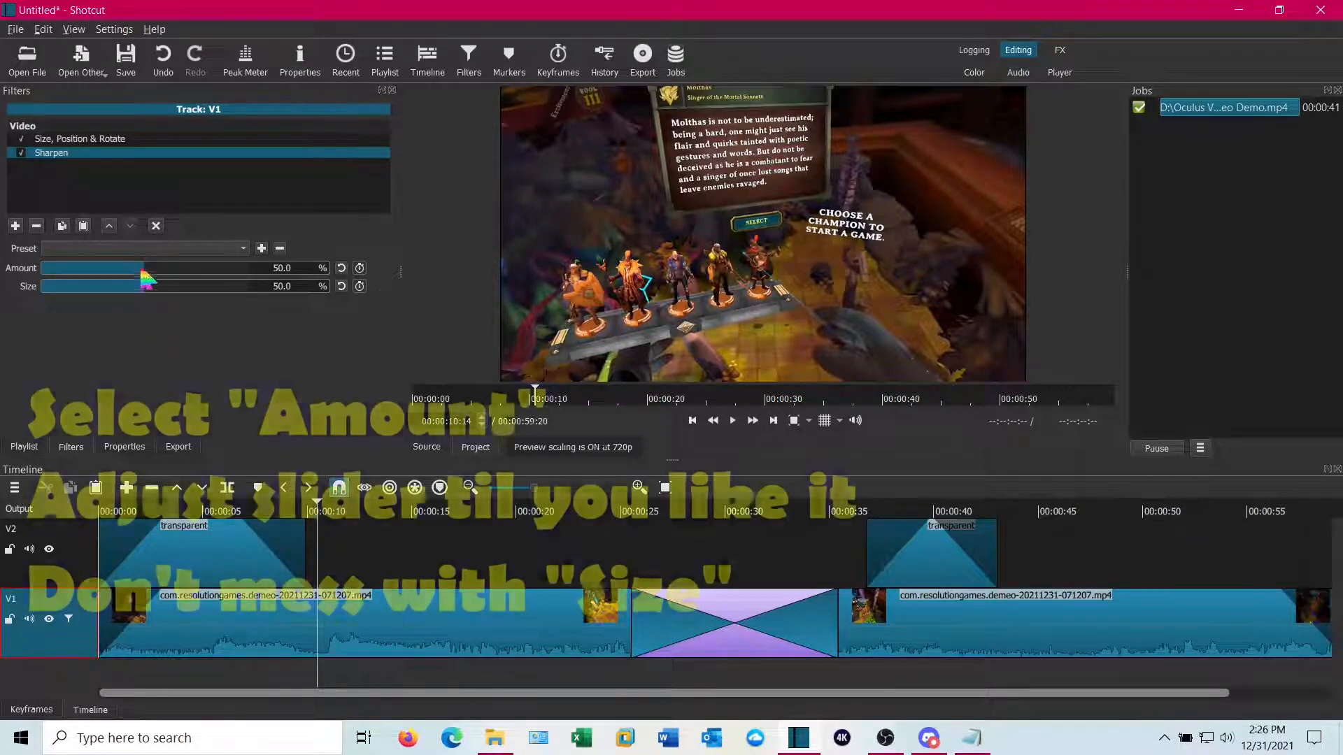
drag(147, 269, 180, 284)
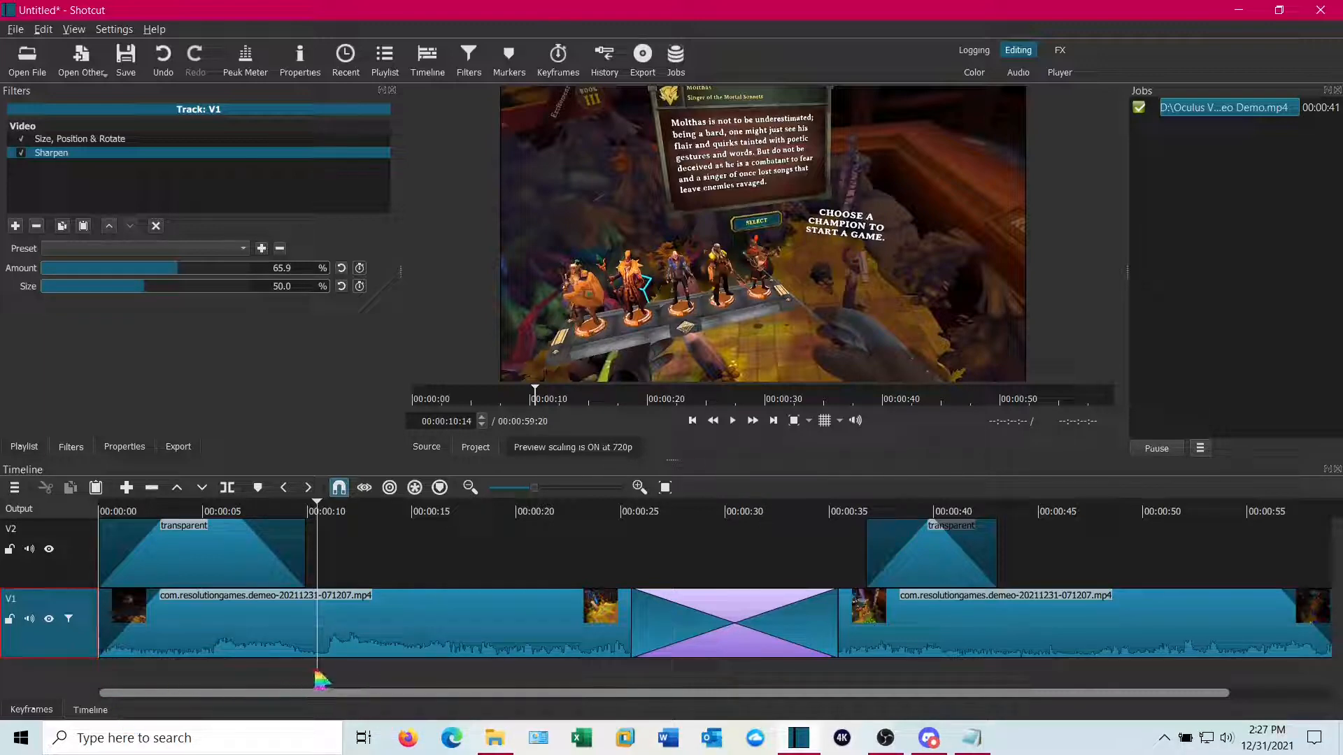
Move the opening title's text box toward the lower right of the frame
drag(320, 679, 208, 682)
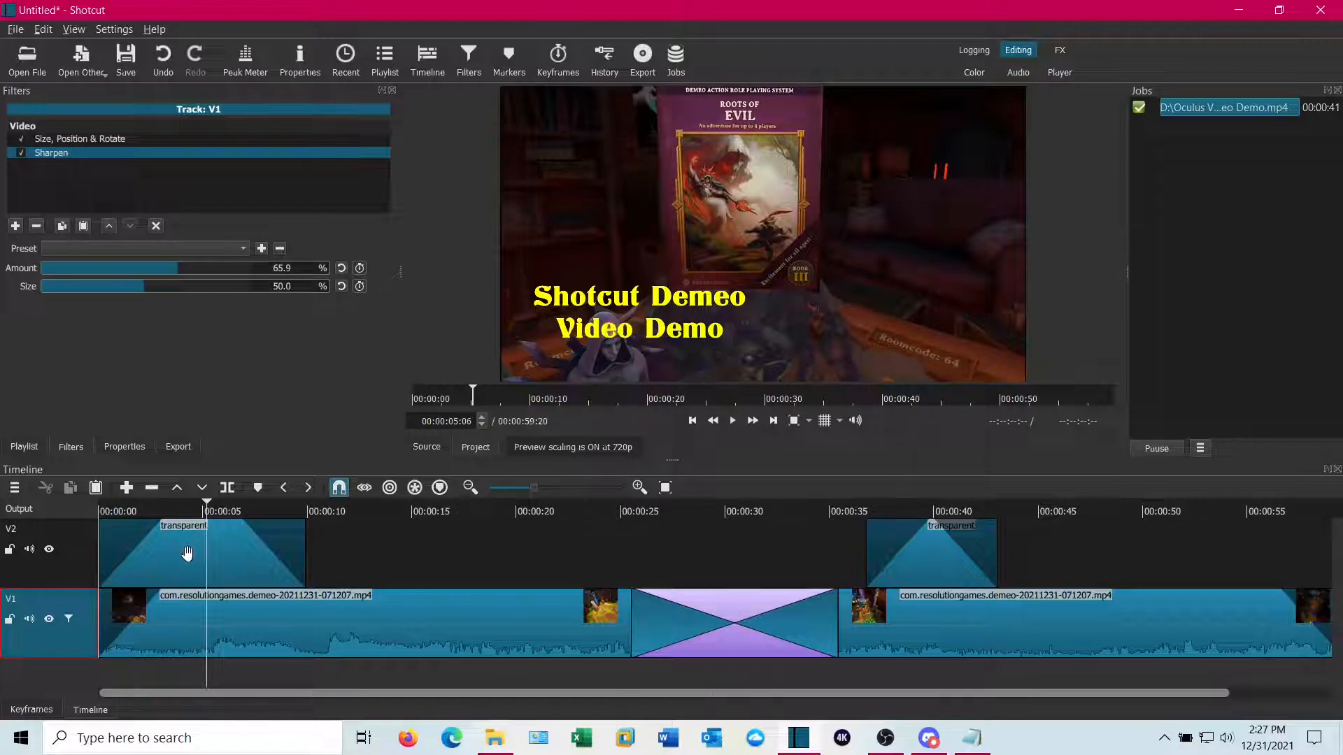
click(241, 559)
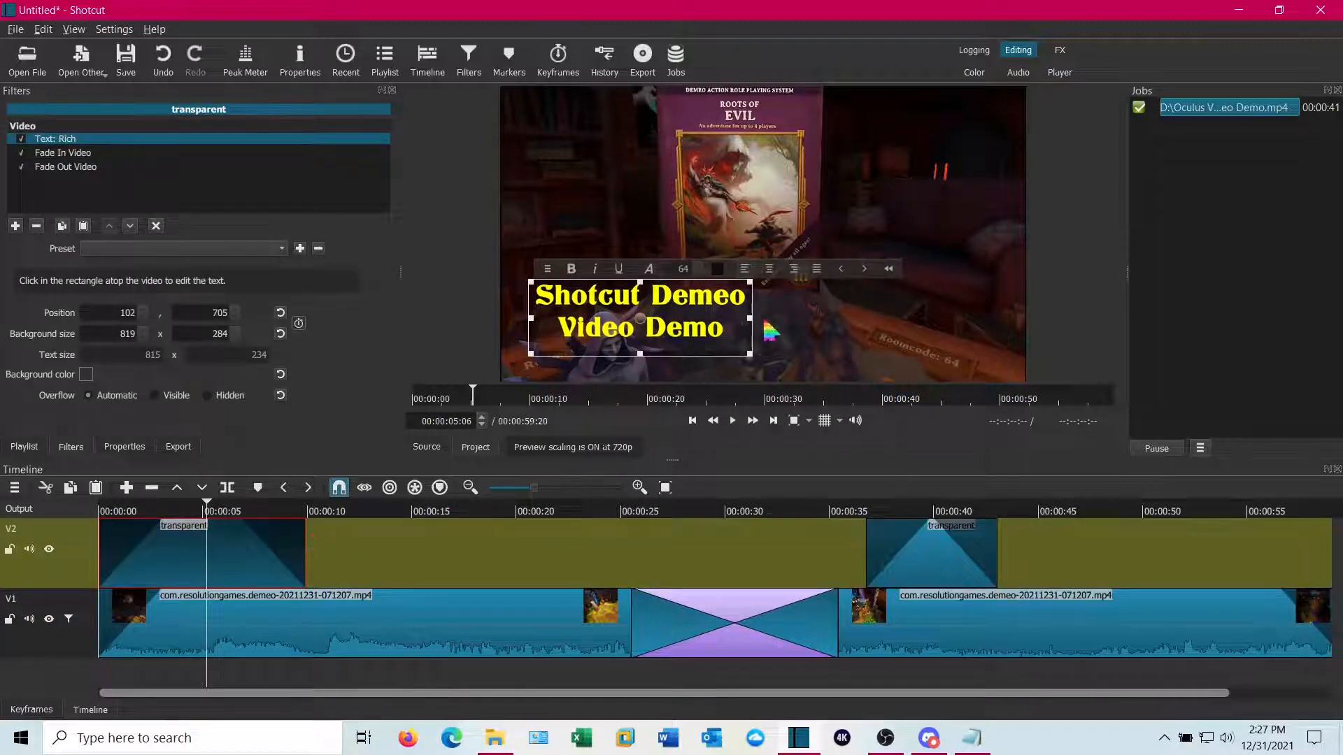
drag(643, 317, 928, 347)
Widen the second title's text box so the text fits on one line and move it slightly lower
click(958, 510)
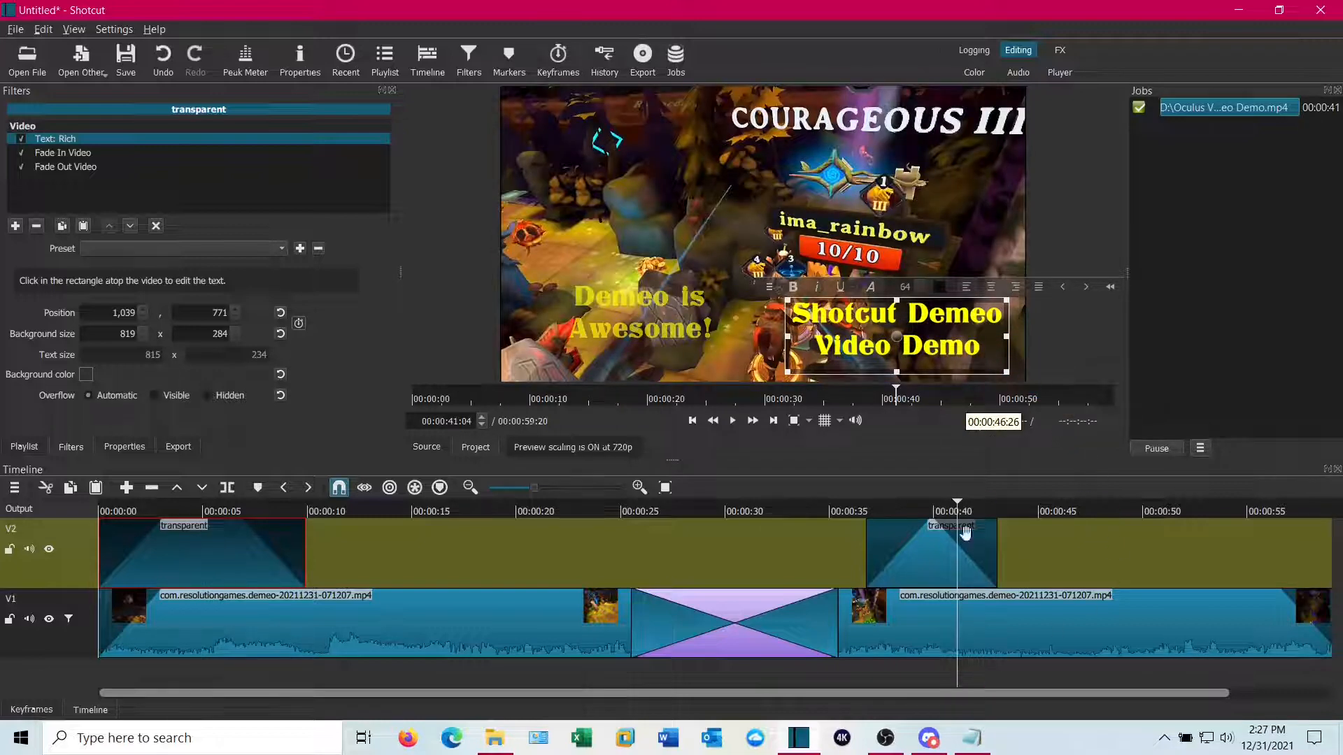
click(926, 558)
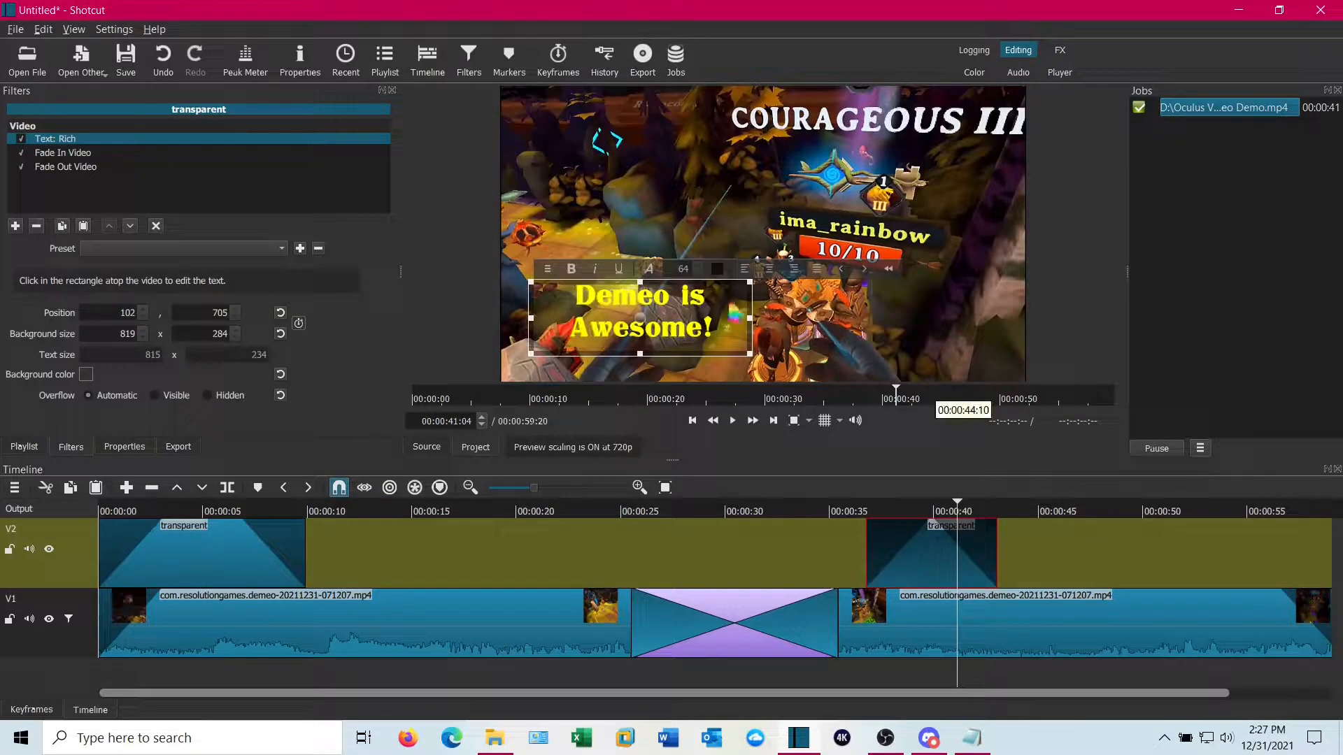
drag(751, 320, 960, 320)
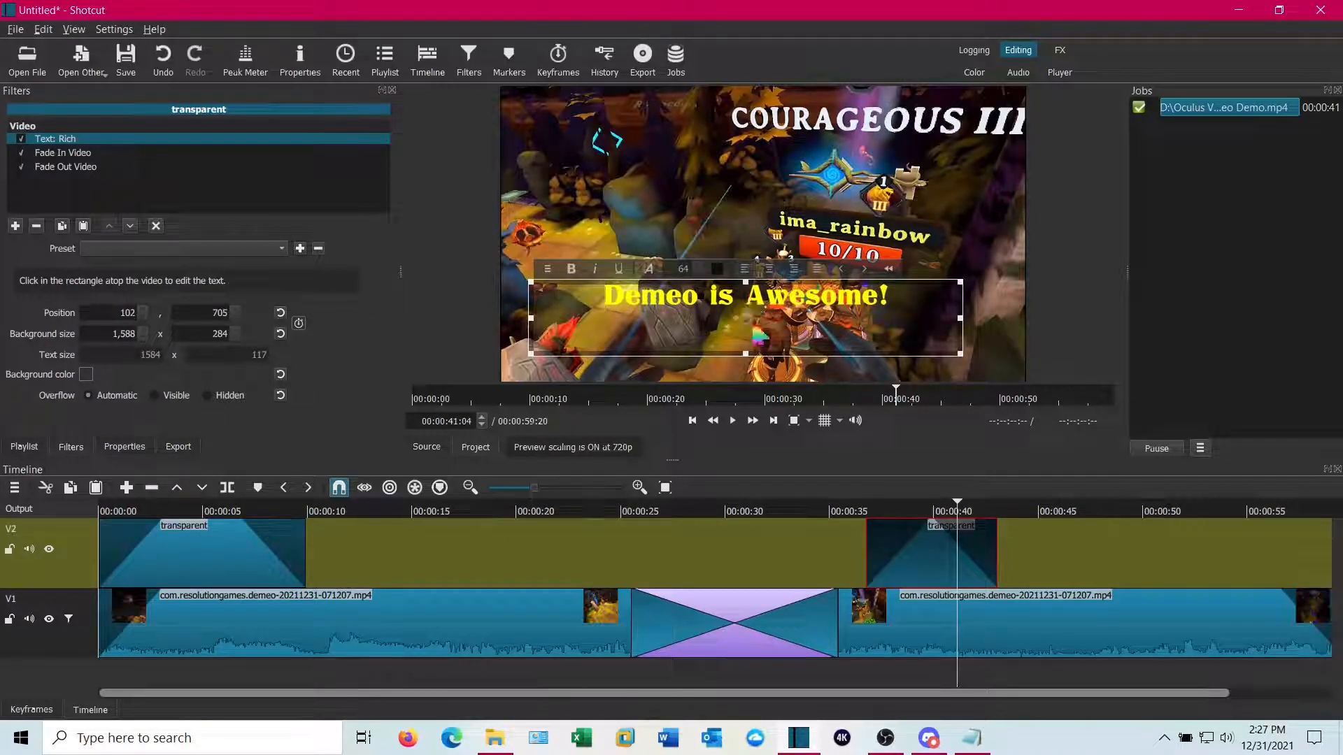
drag(747, 311, 743, 342)
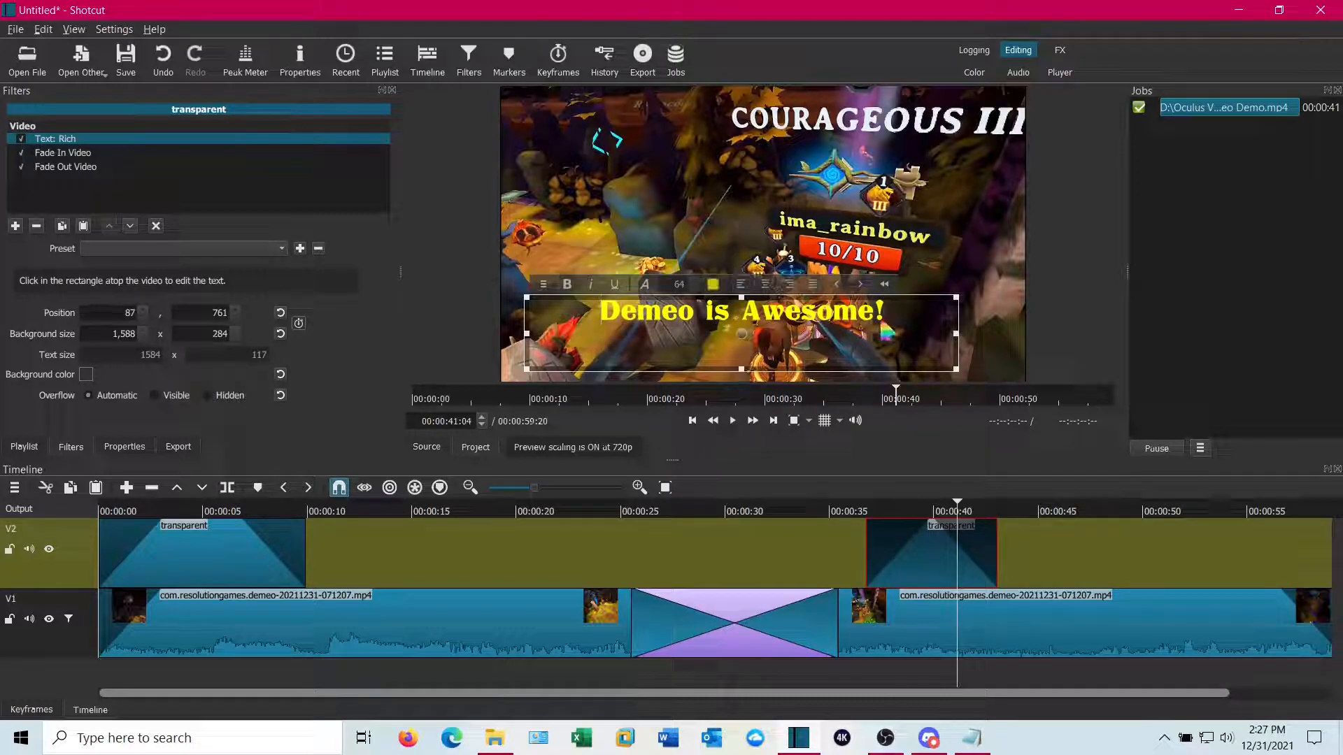
Set the second title's text size to 84
drag(885, 314, 600, 315)
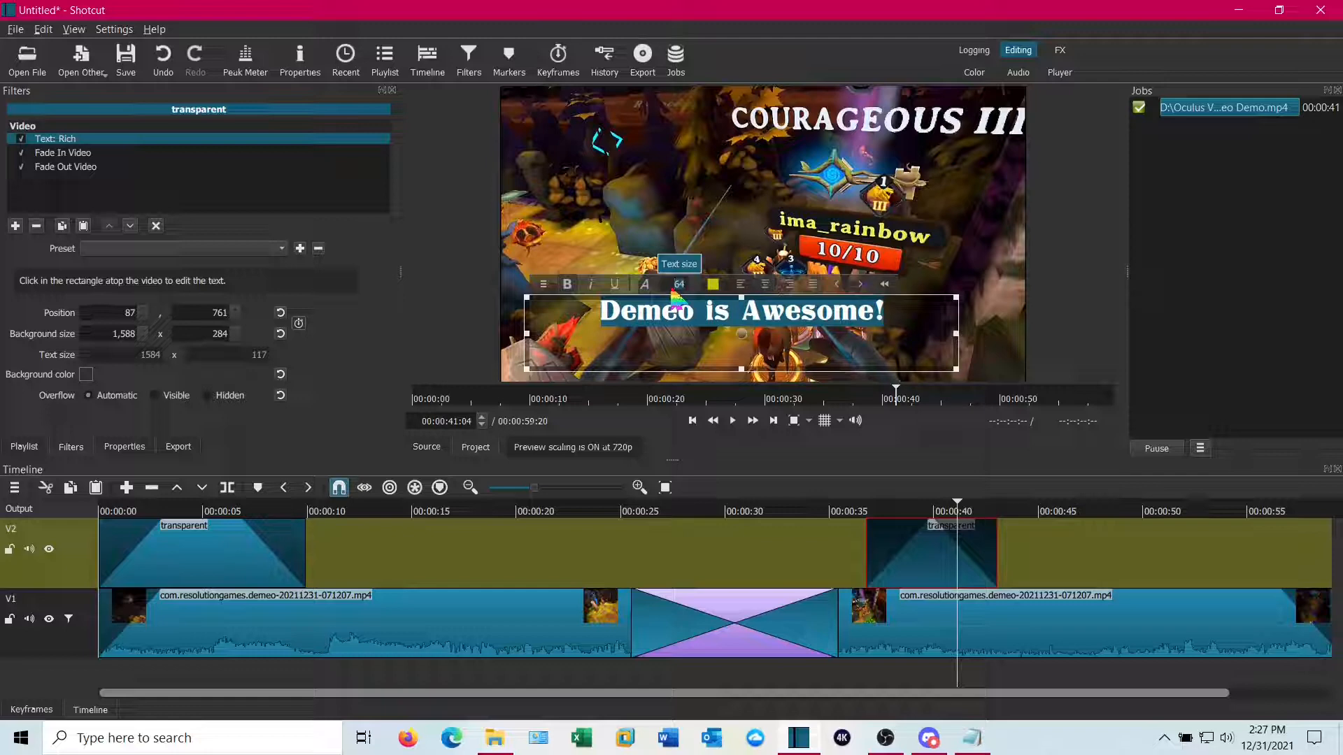
text(84)
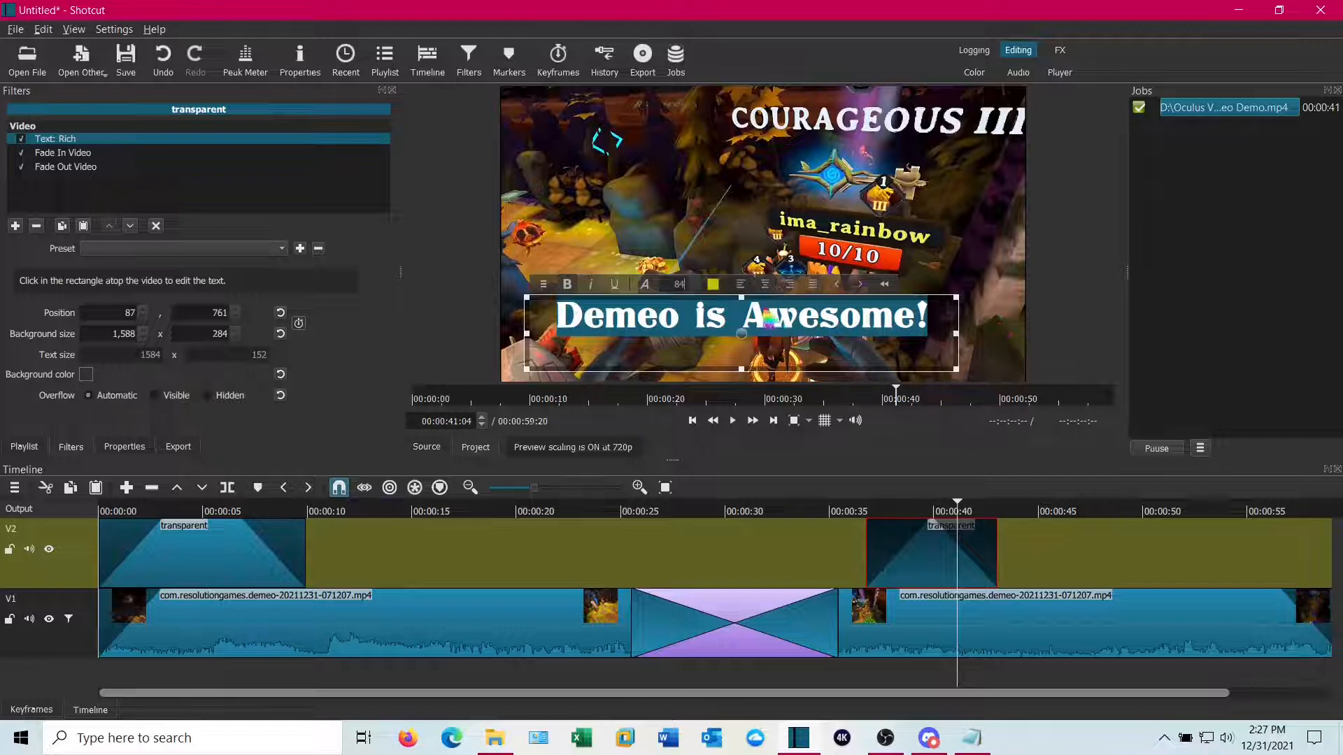
click(939, 336)
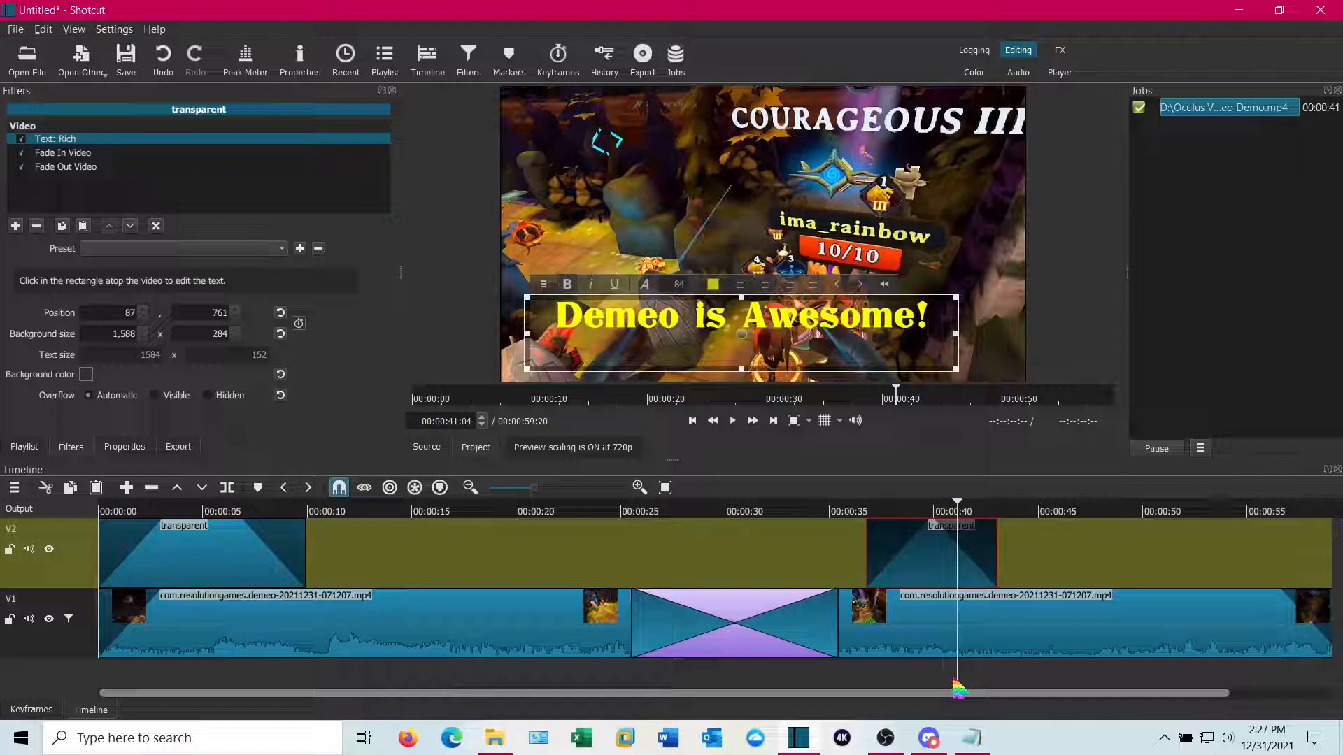
Export the timeline as "Shot Demeo Demo Widescreen" mp4 in the Oculus Video folder
click(178, 447)
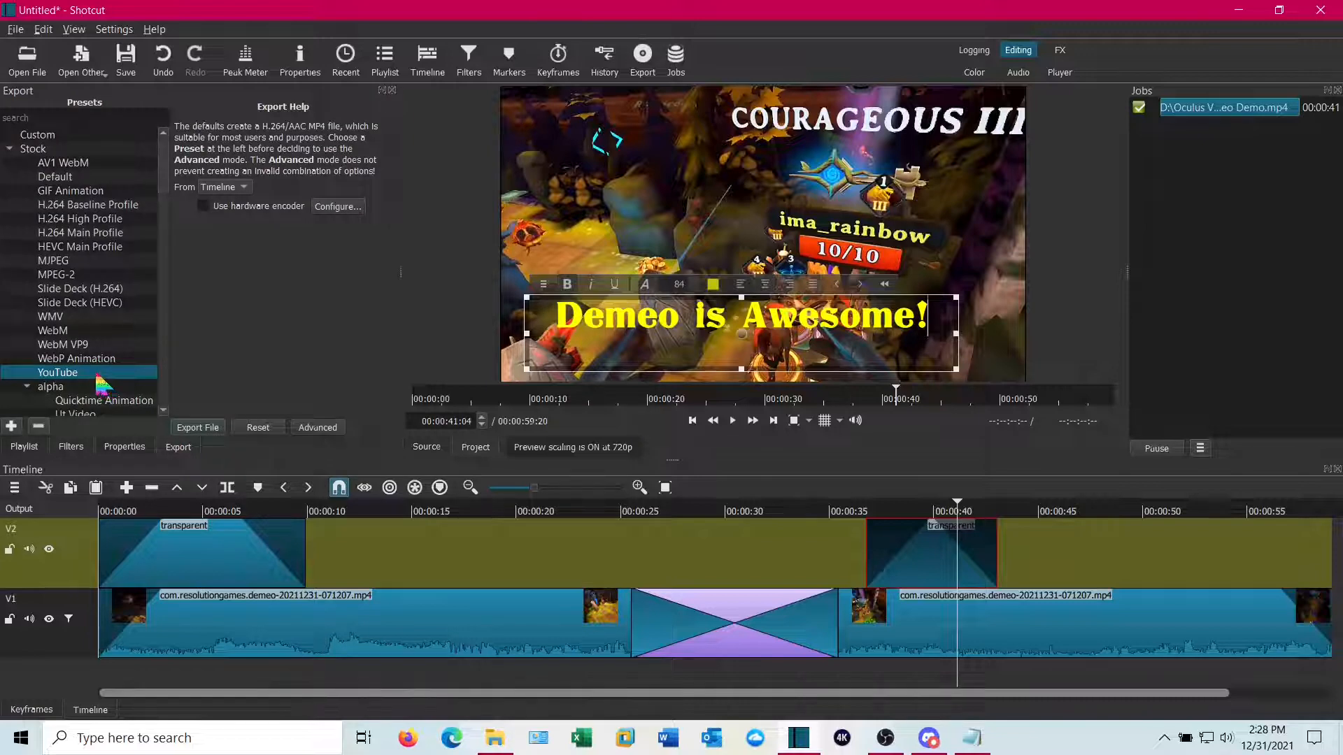
click(190, 429)
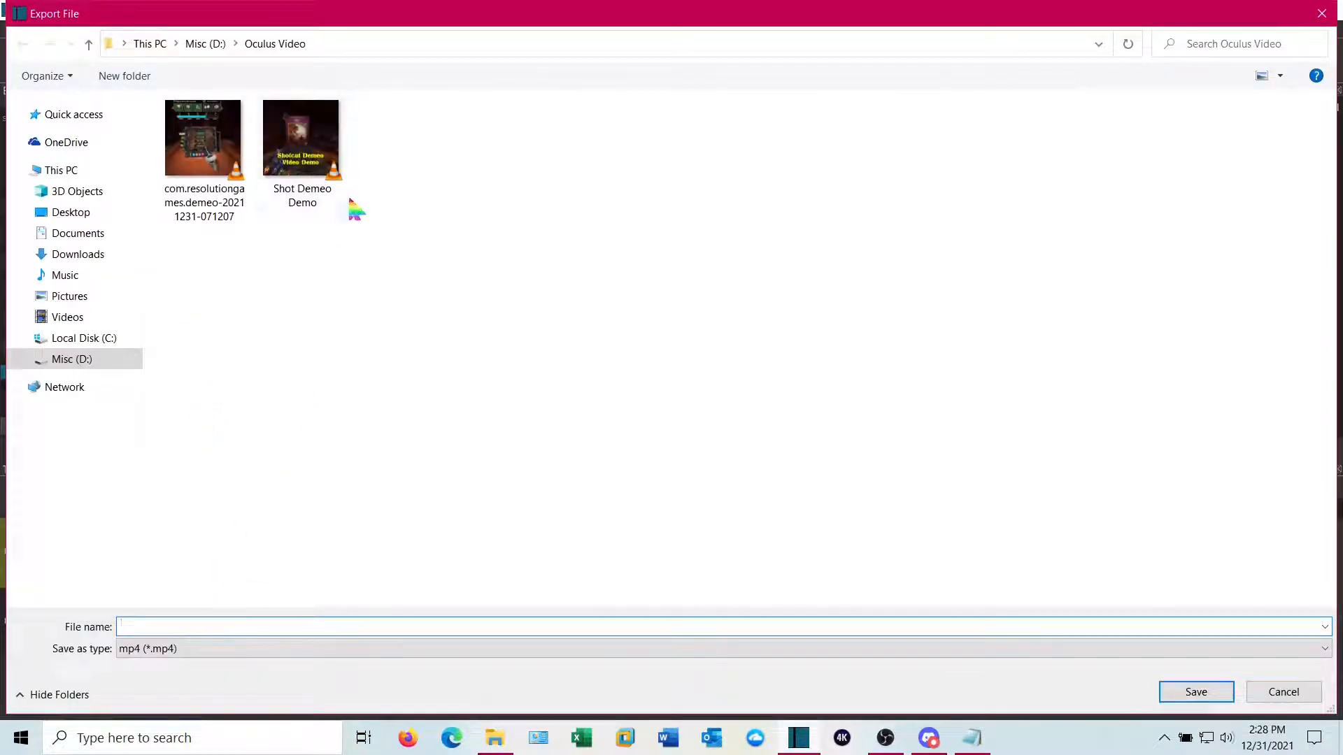
click(302, 186)
click(255, 624)
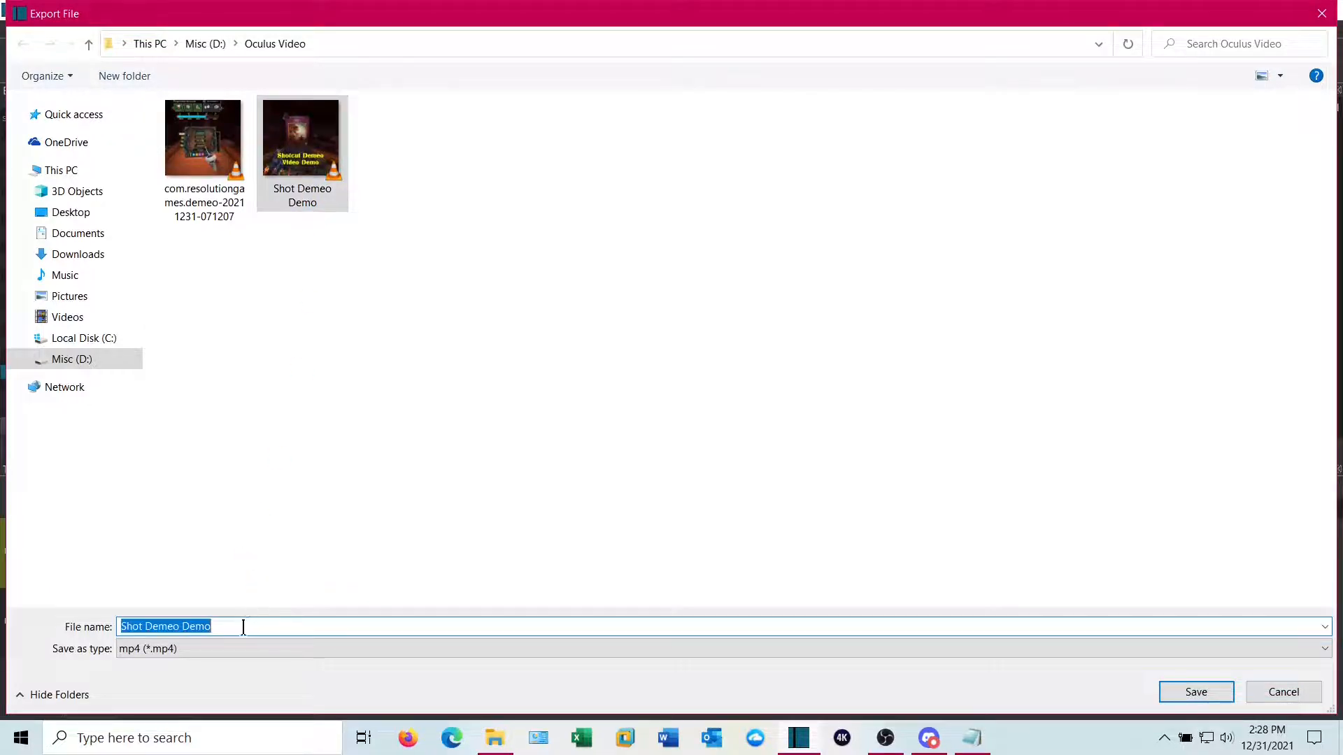
click(243, 626)
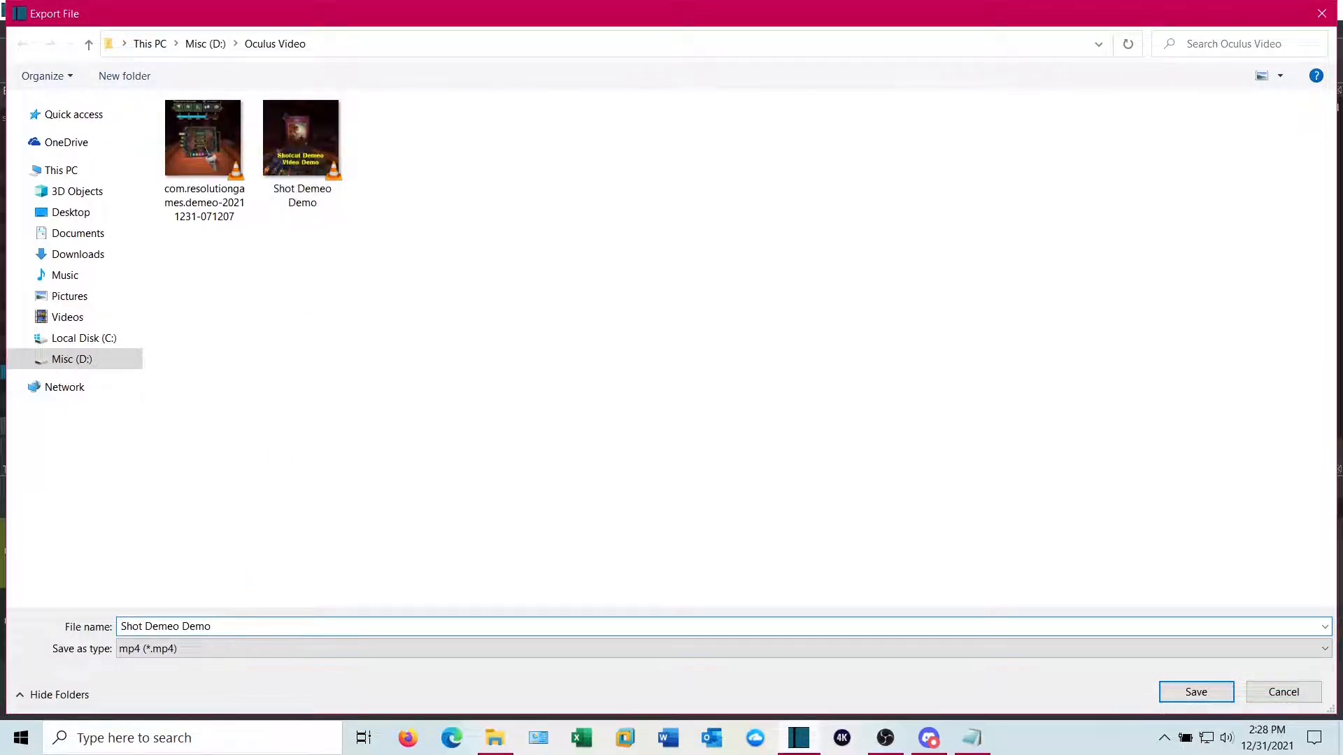
text(1920)
key(BackSpace)
key(BackSpace)
key(BackSpace)
key(BackSpace)
text(Widescreen)
click(1191, 692)
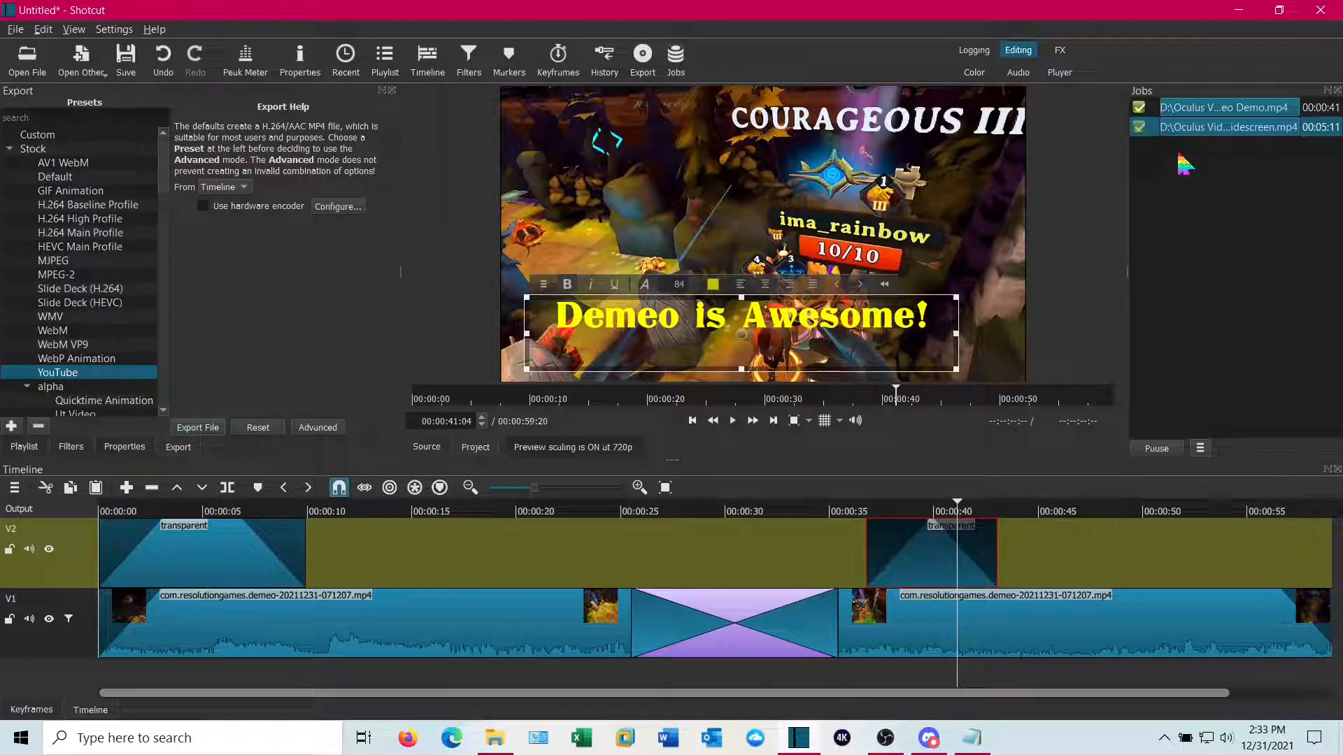
Open the exported Shot Demeo Demo Widescreen video from the Oculus Video folder, play it to check it, and return to Shotcut
click(495, 738)
click(642, 233)
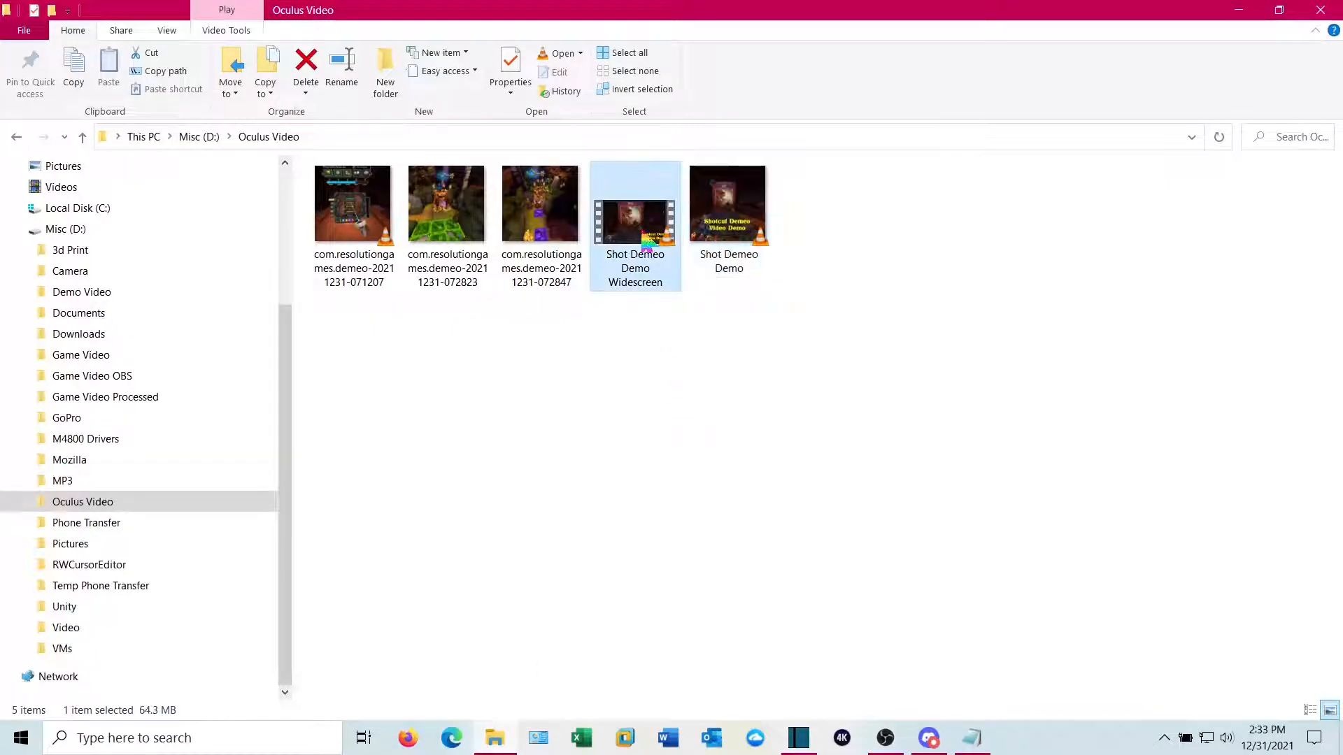
double_click(644, 235)
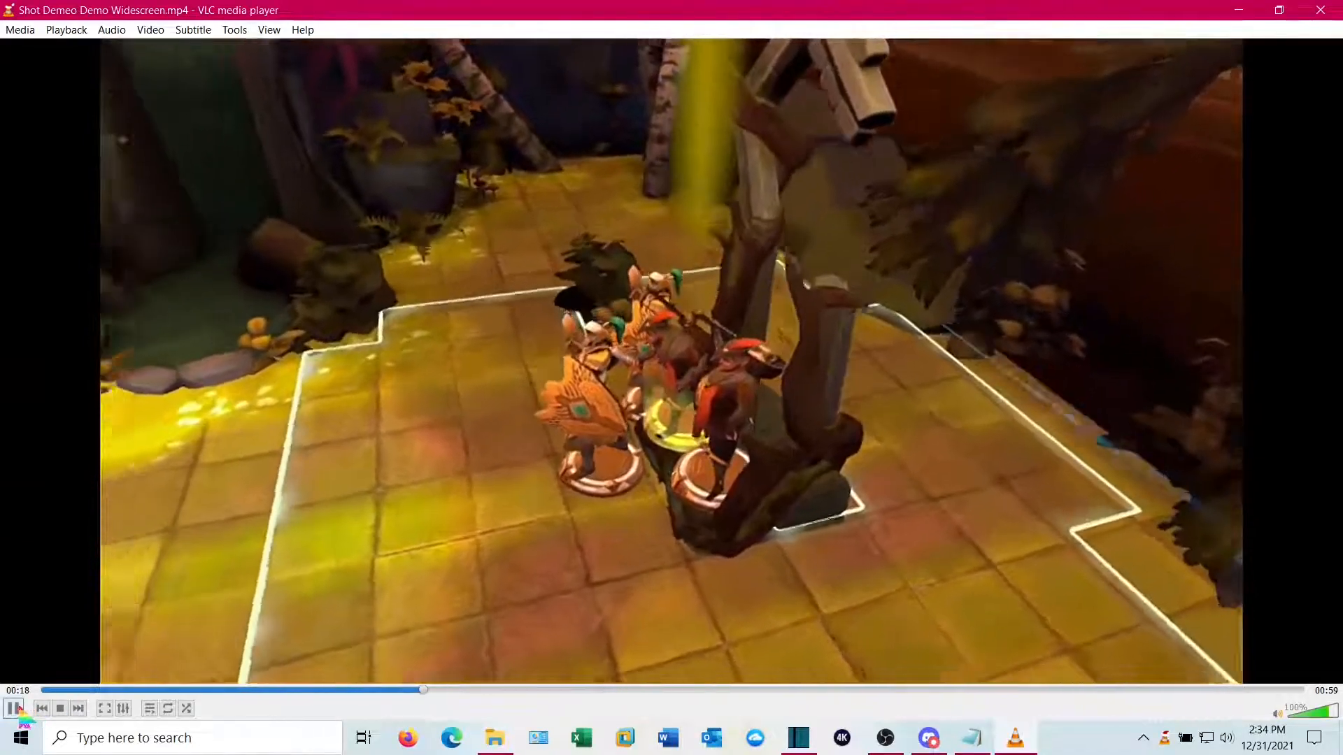
key(space)
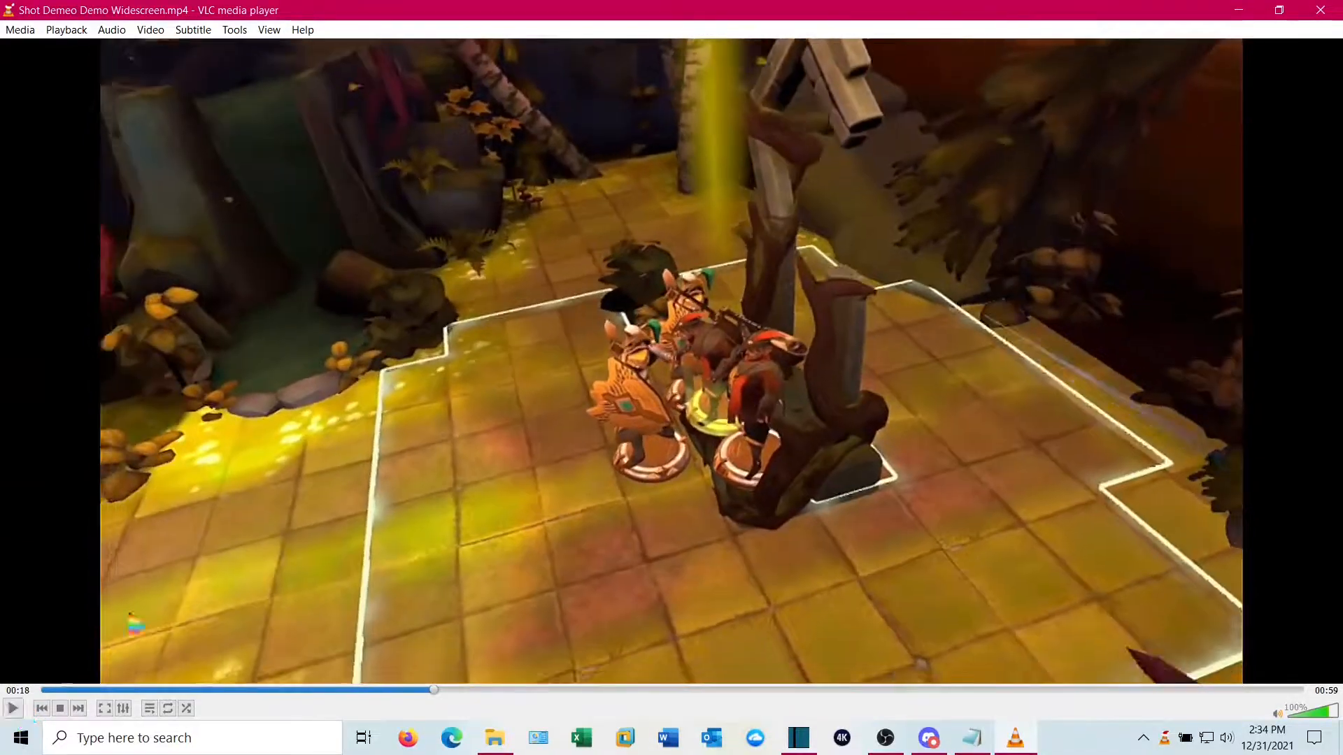
click(1320, 11)
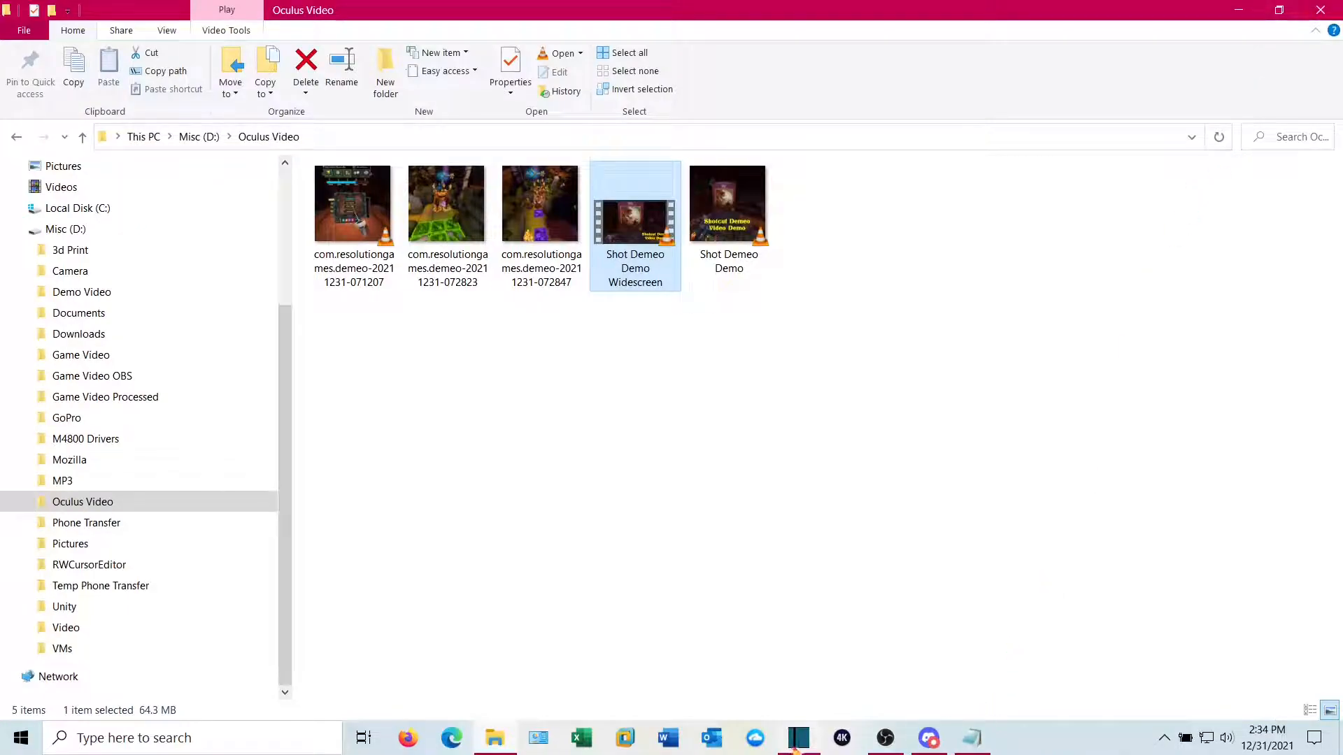
click(798, 743)
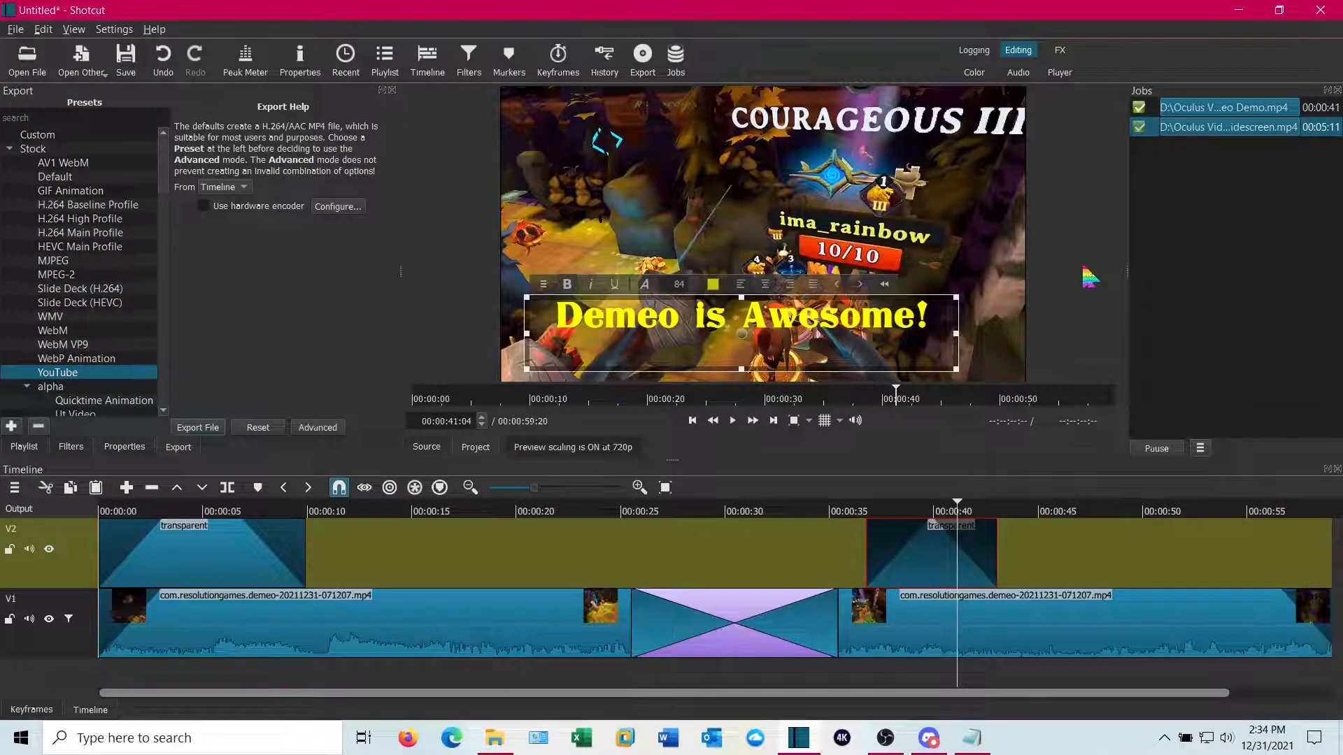